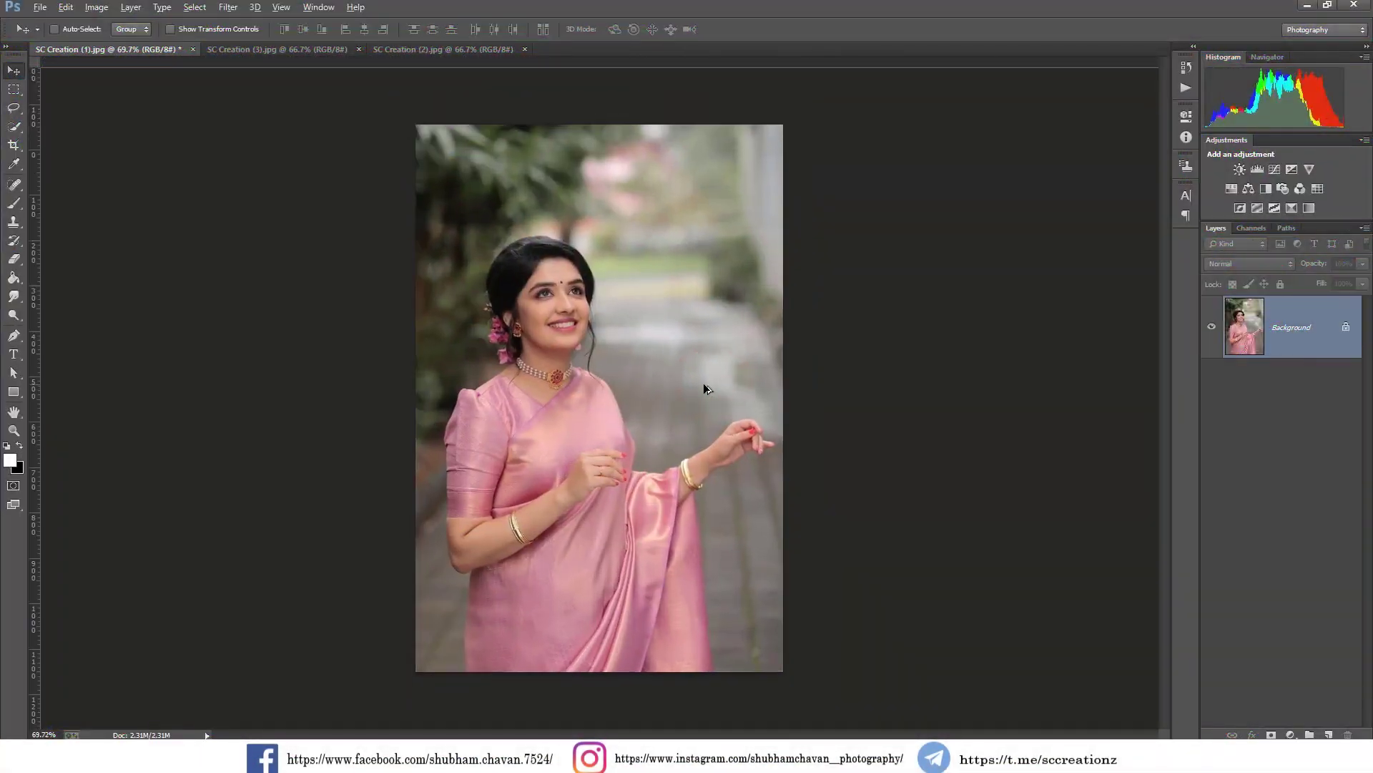
Step: Apply a Levels correction with input black 12, white 249 and slightly brighter midtones
left_click(93, 9)
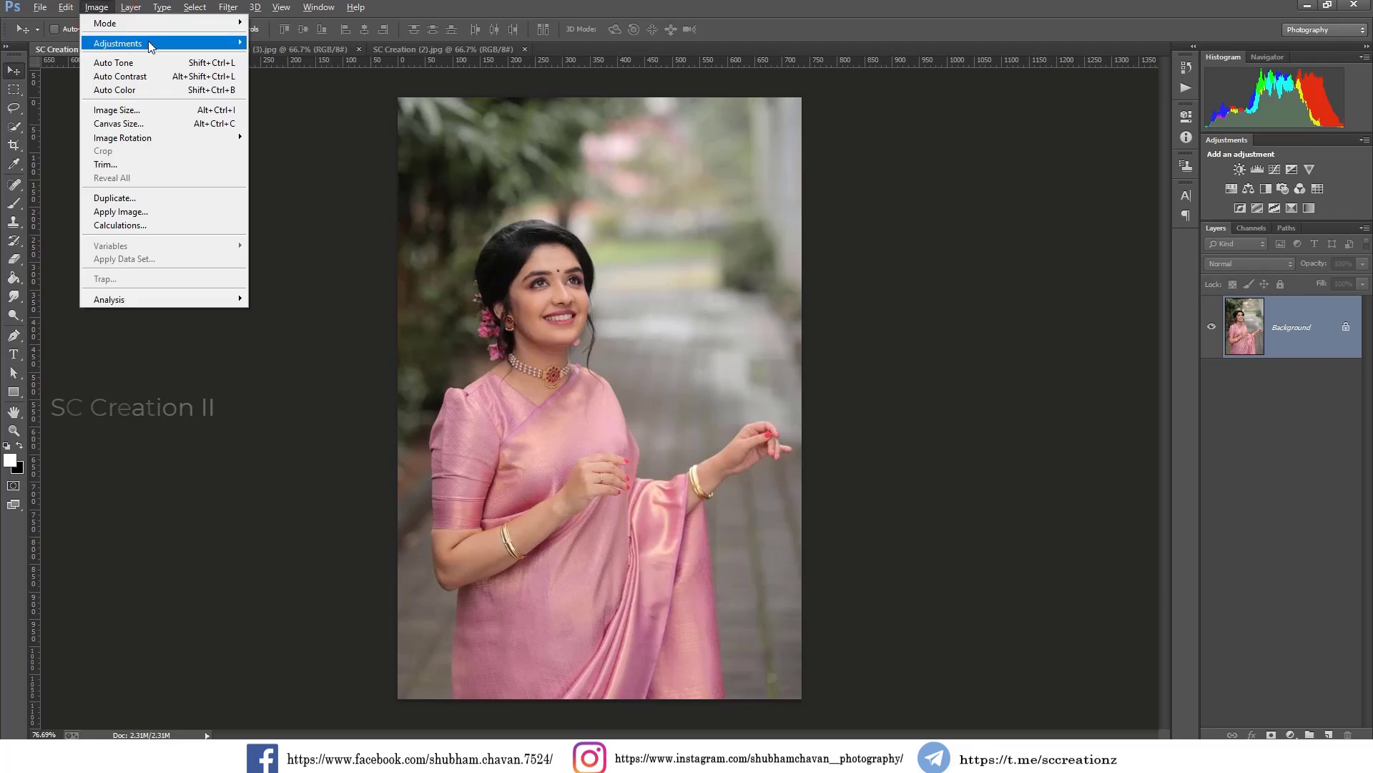
left_click(286, 57)
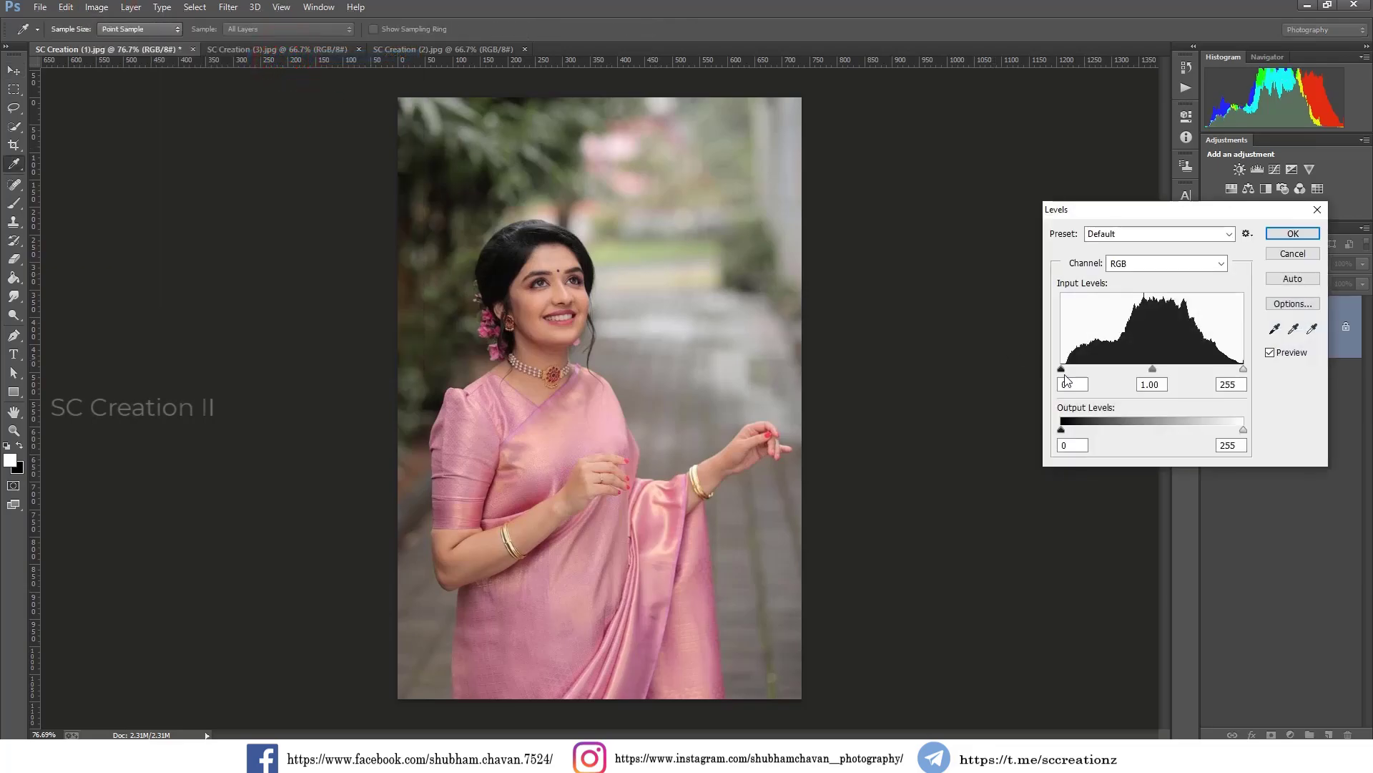
left_click_drag(1061, 369, 1068, 369)
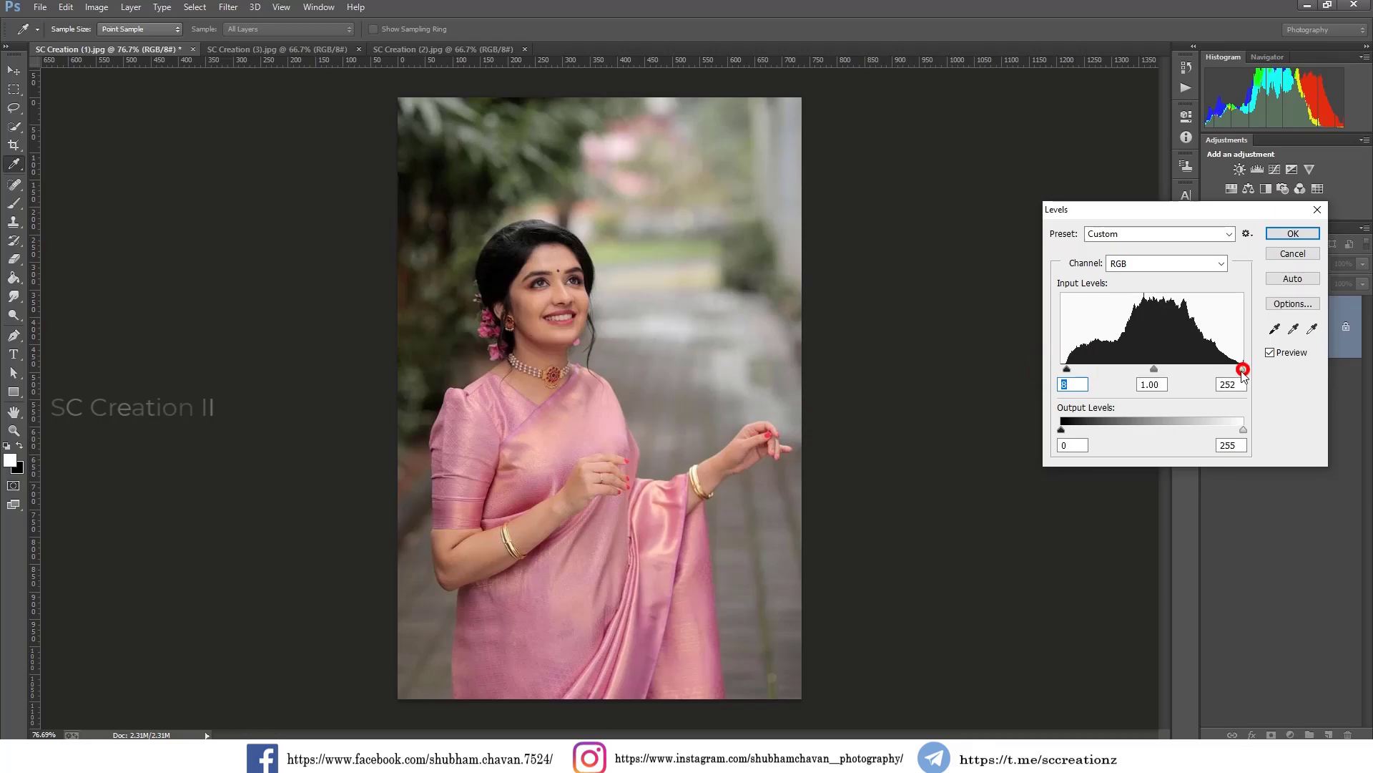
left_click_drag(1244, 369, 1239, 369)
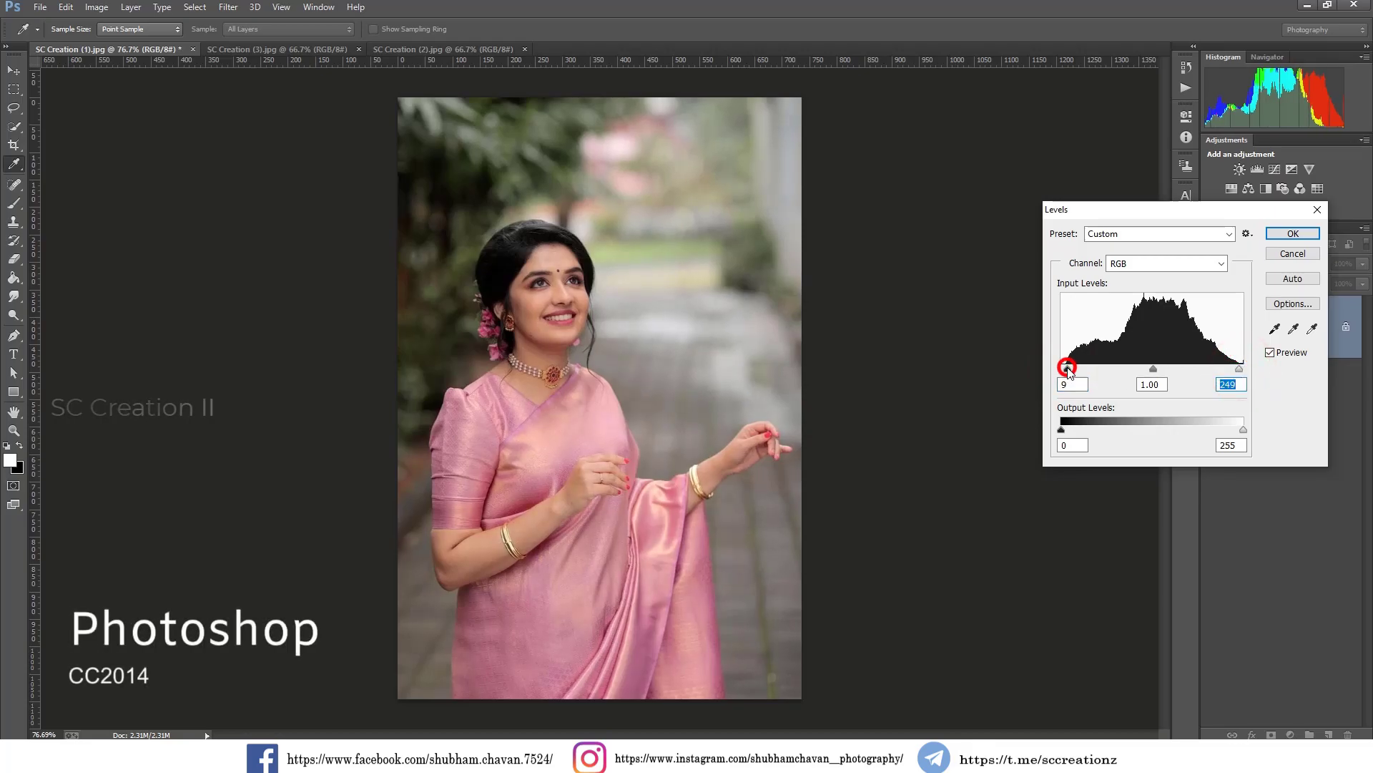
left_click_drag(1067, 369, 1070, 369)
left_click_drag(1155, 369, 1152, 370)
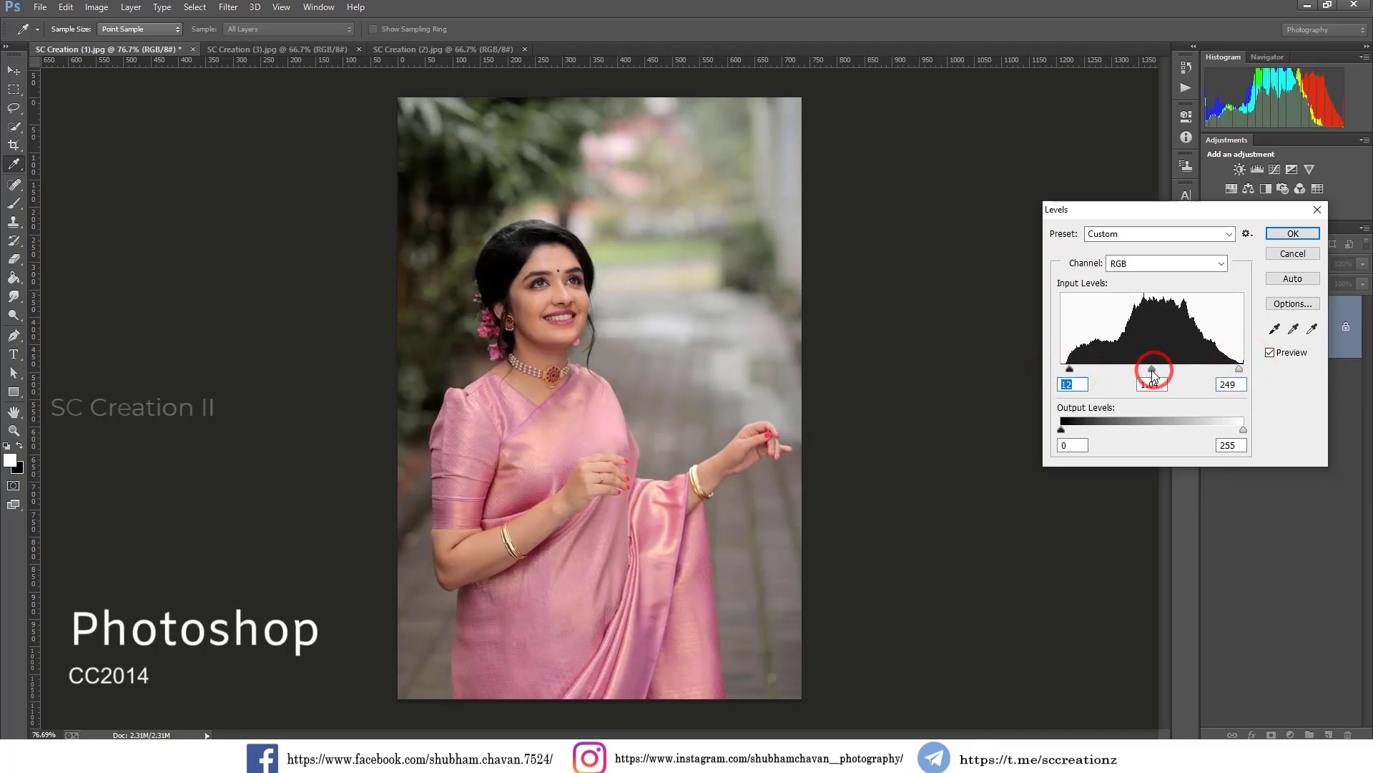
left_click(1293, 233)
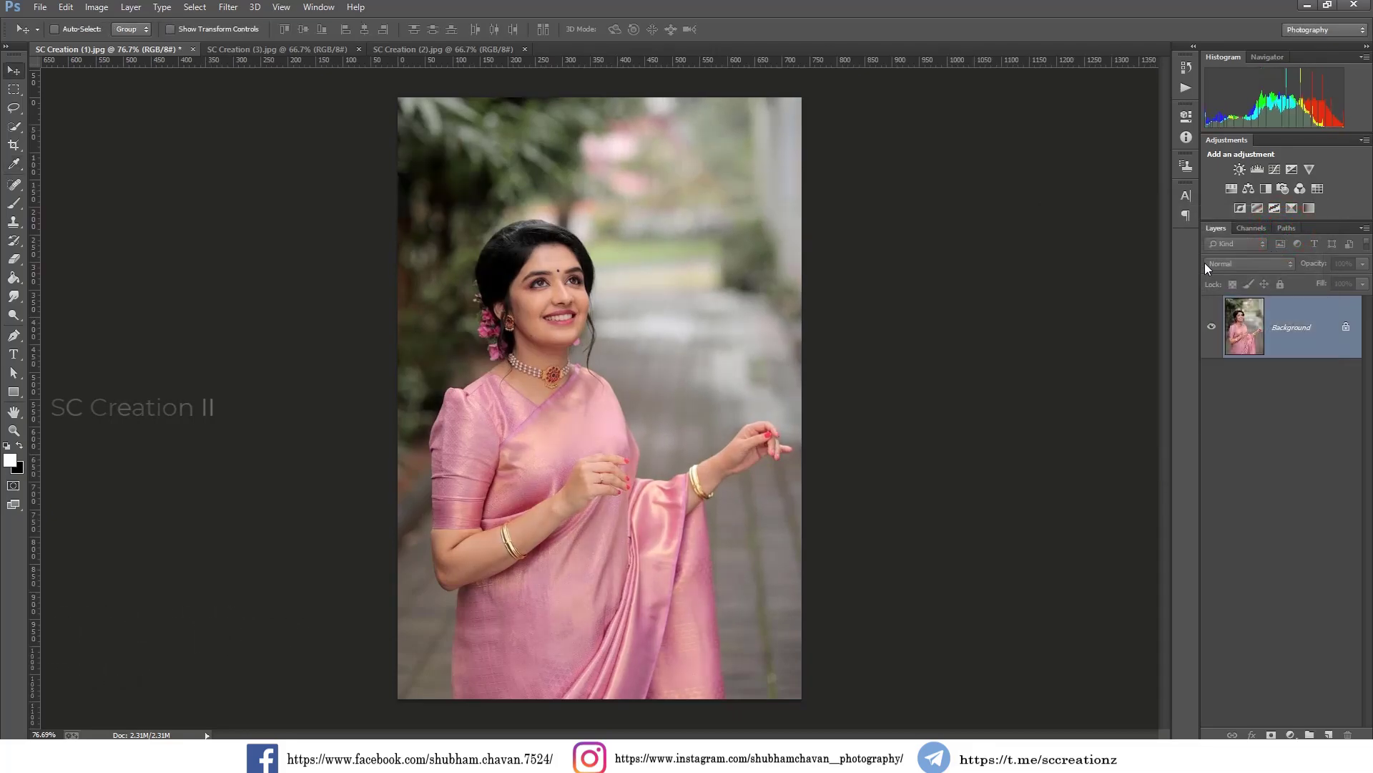
Step: Unlock the background as Layer 0 and duplicate it as a layer named 'Color grading'
left_click(1346, 329)
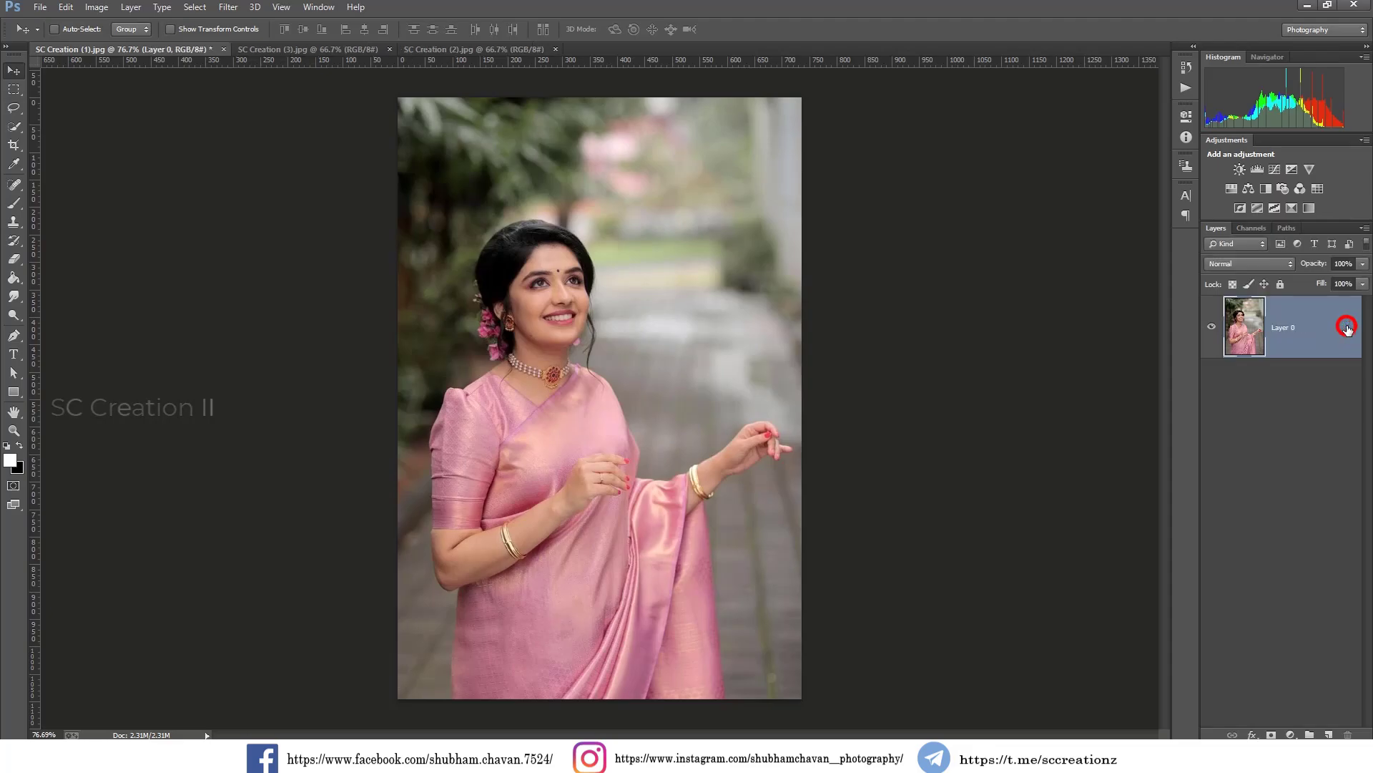
right_click(1308, 335)
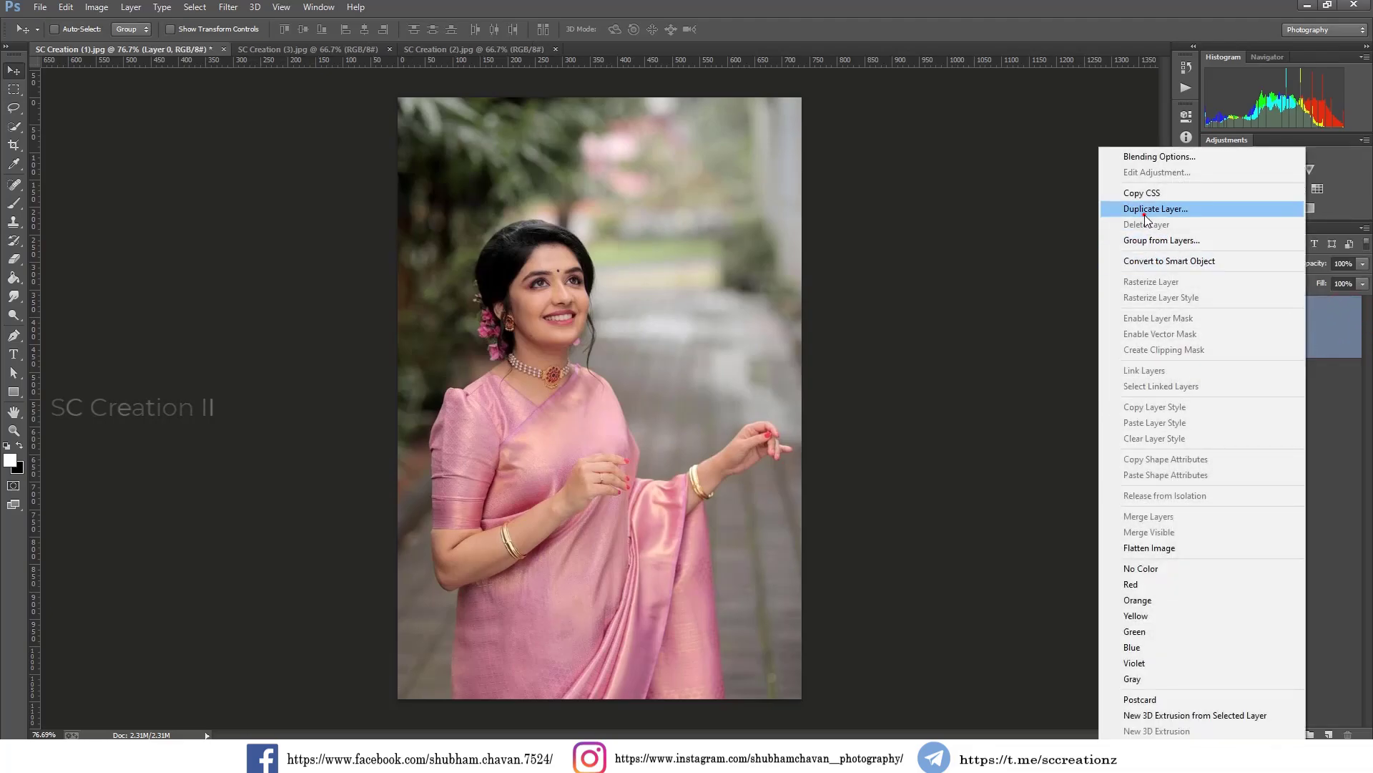
left_click(1144, 212)
type("Color gra")
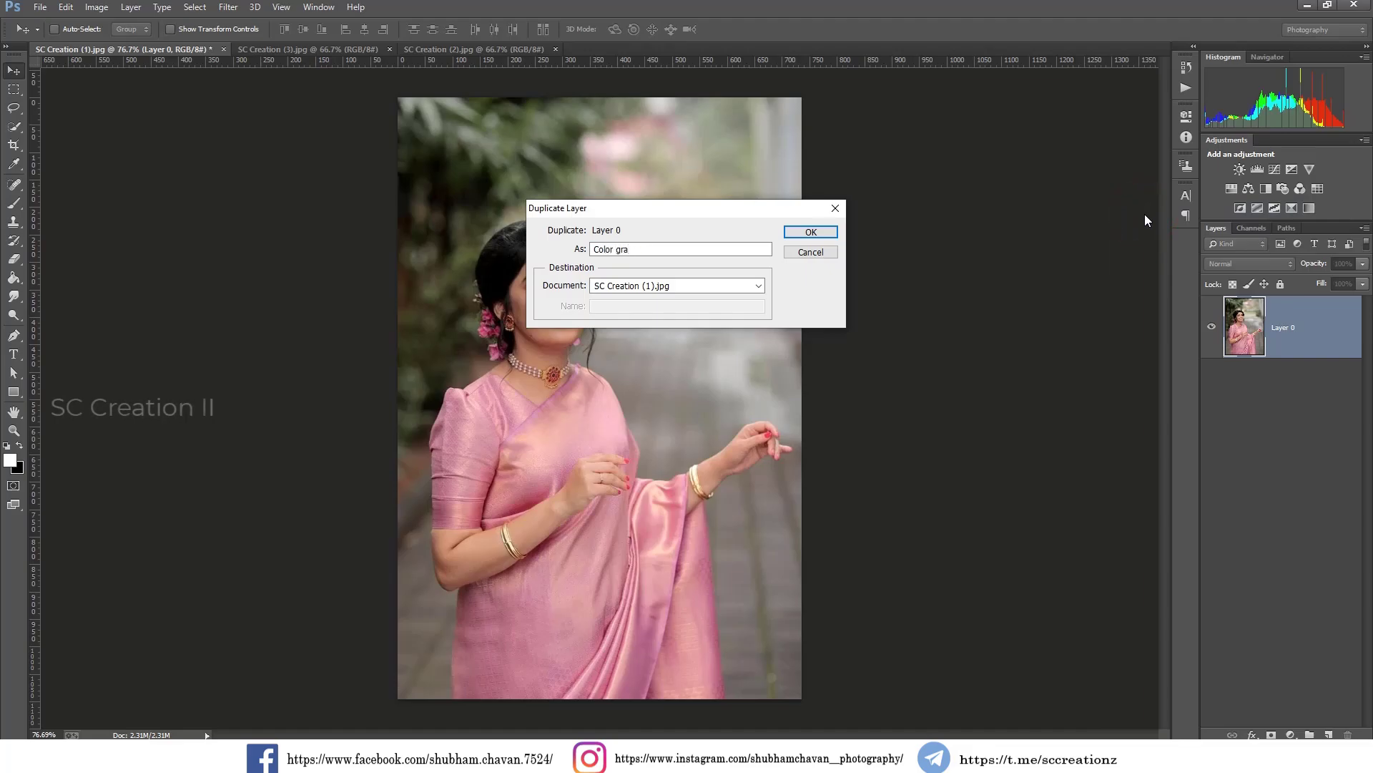
type("ding")
key("Return")
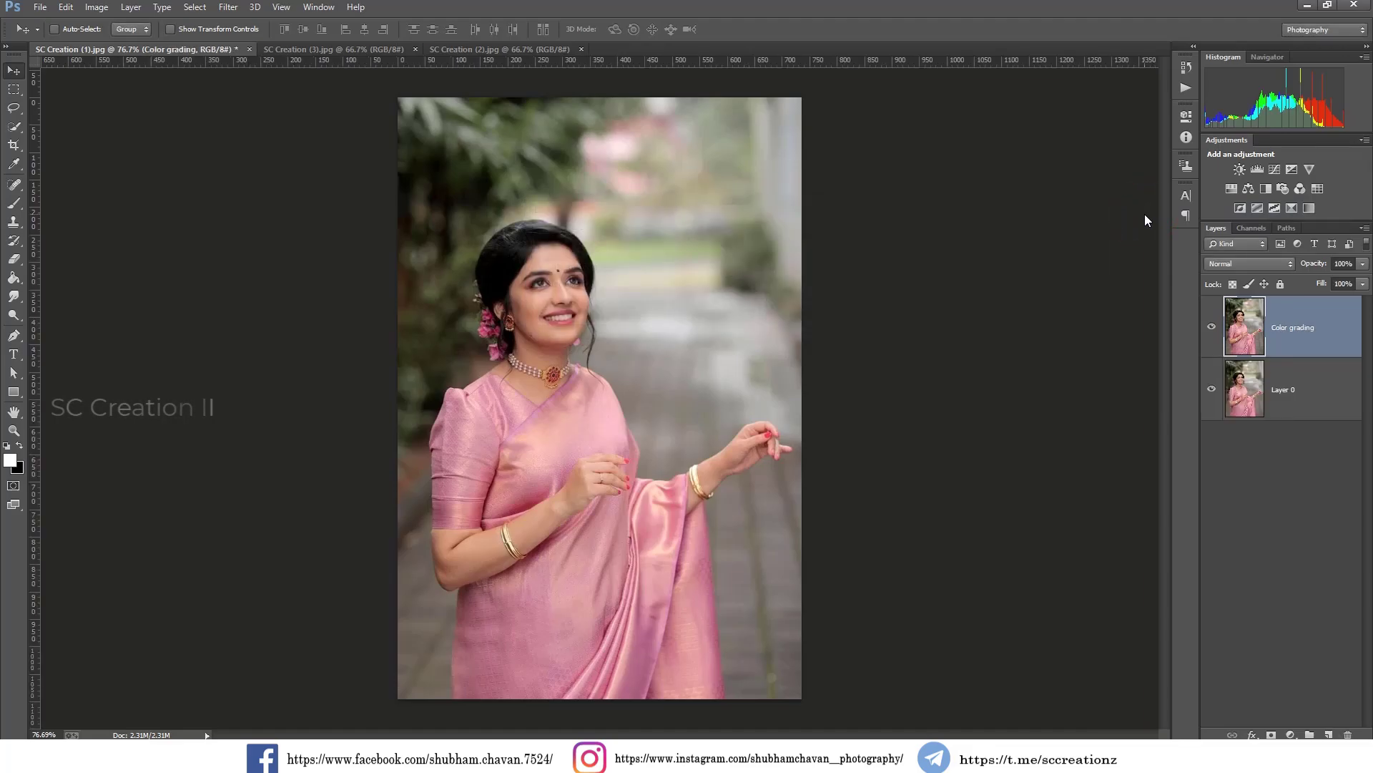
Step: Open the Camera Raw Filter on the Color grading layer and set Exposure to +0.40
left_click(228, 7)
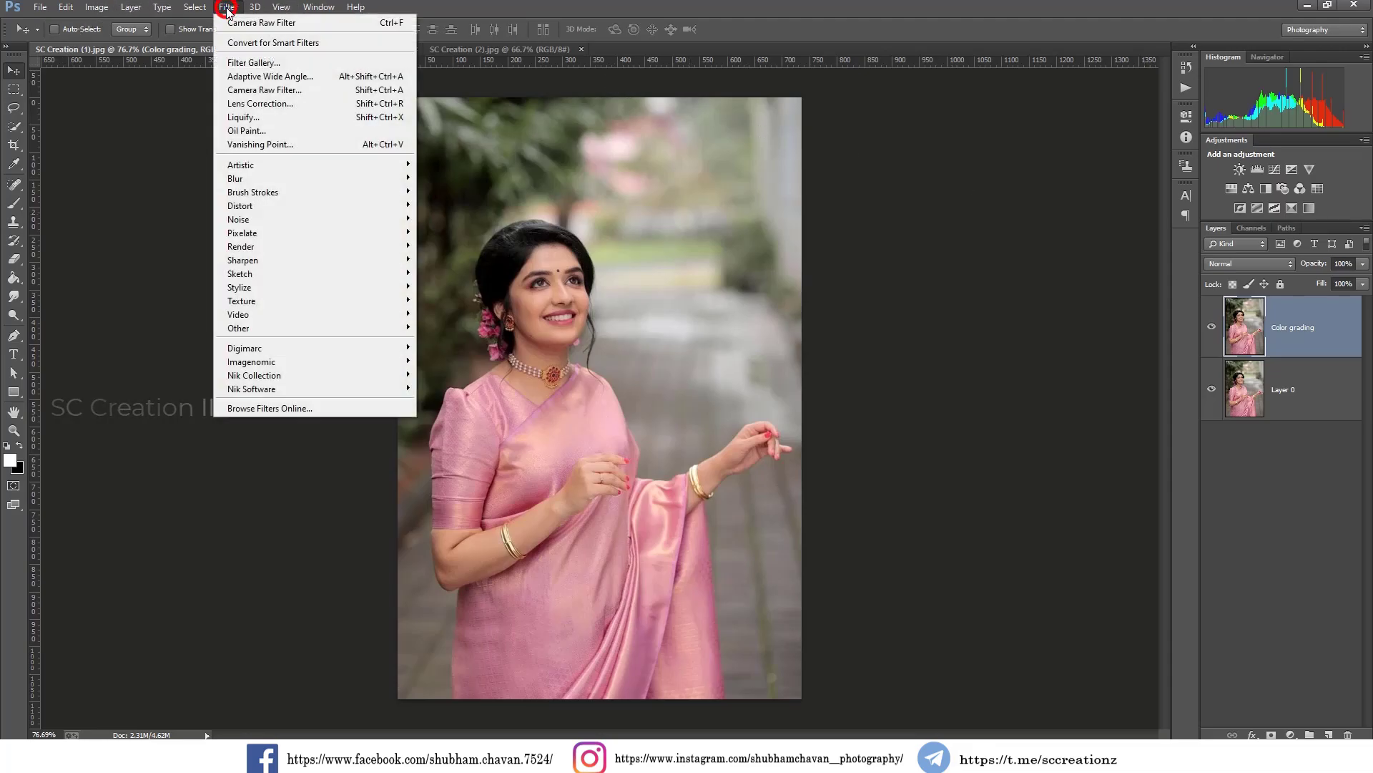
left_click(314, 92)
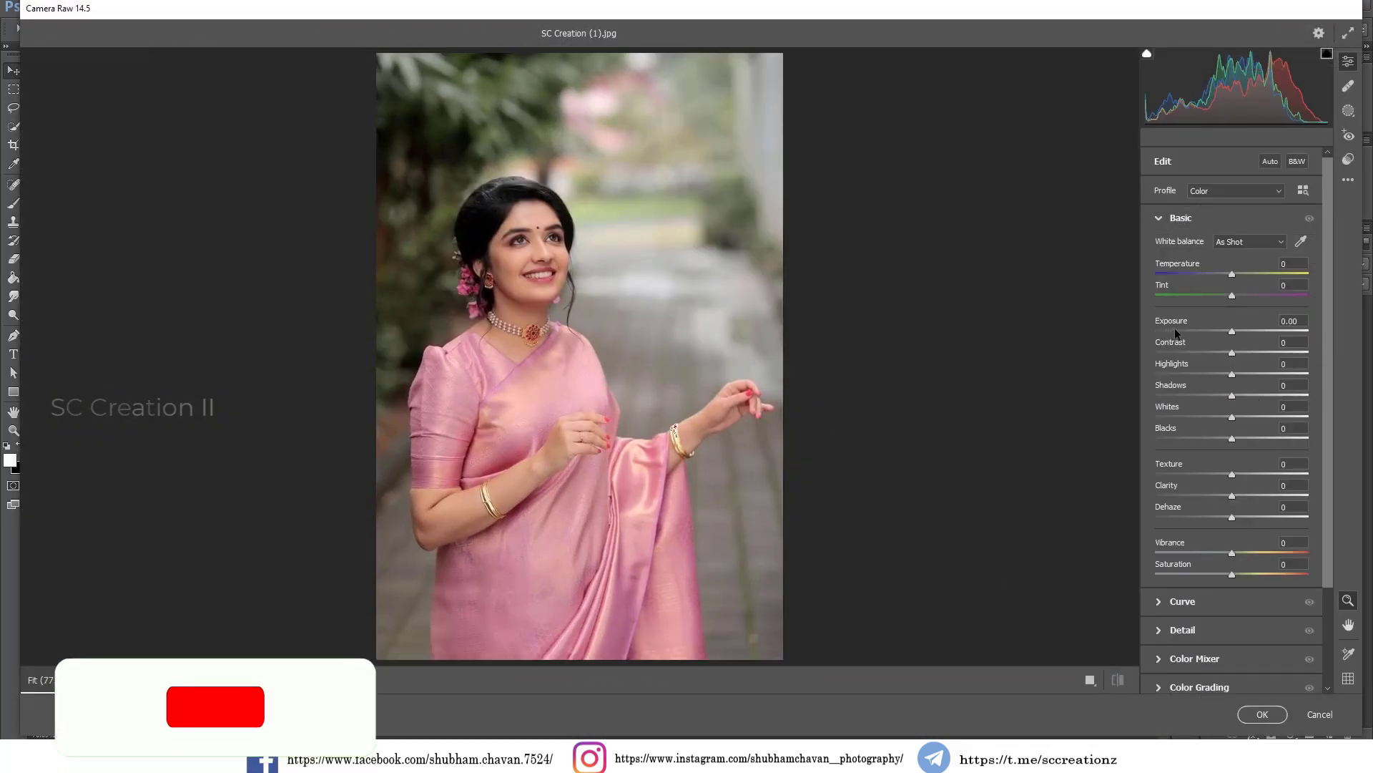
left_click_drag(1232, 331, 1241, 335)
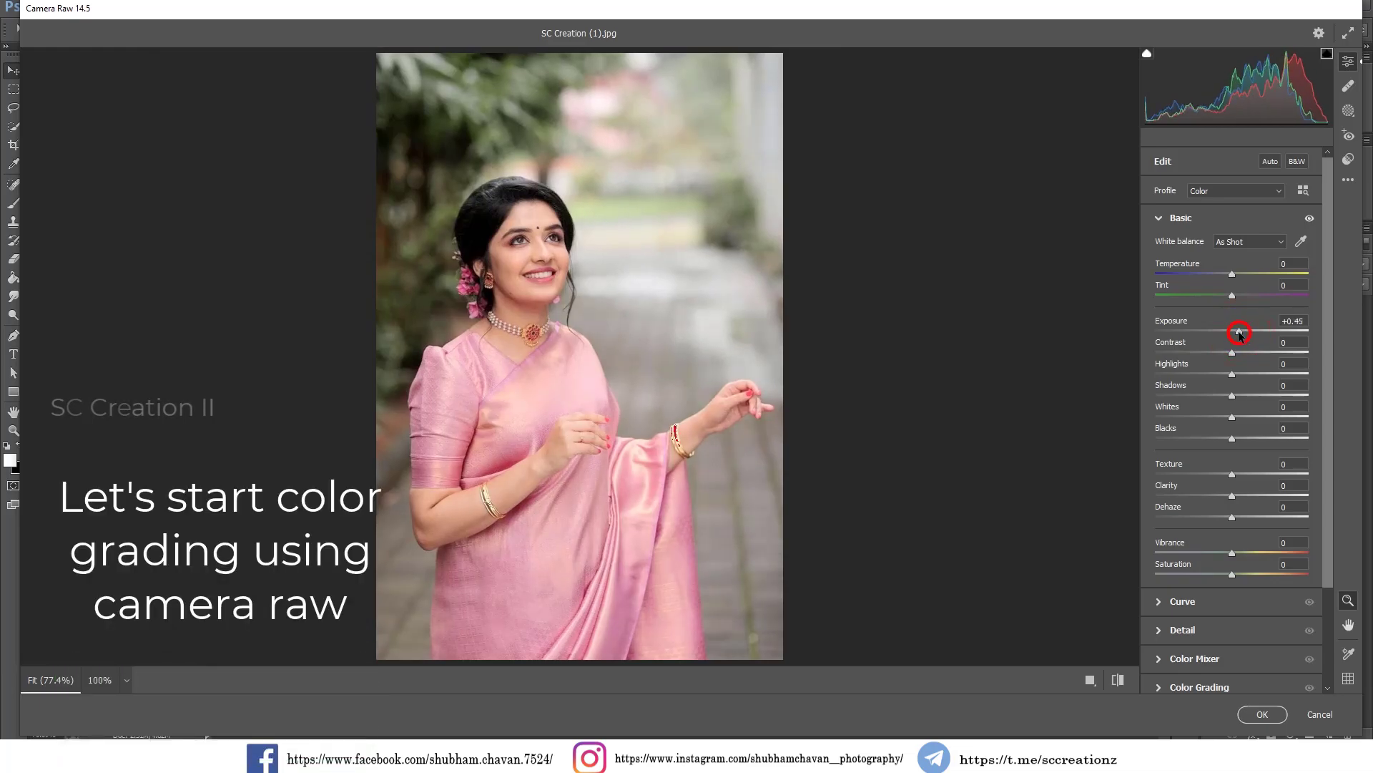
left_click_drag(1240, 334, 1239, 336)
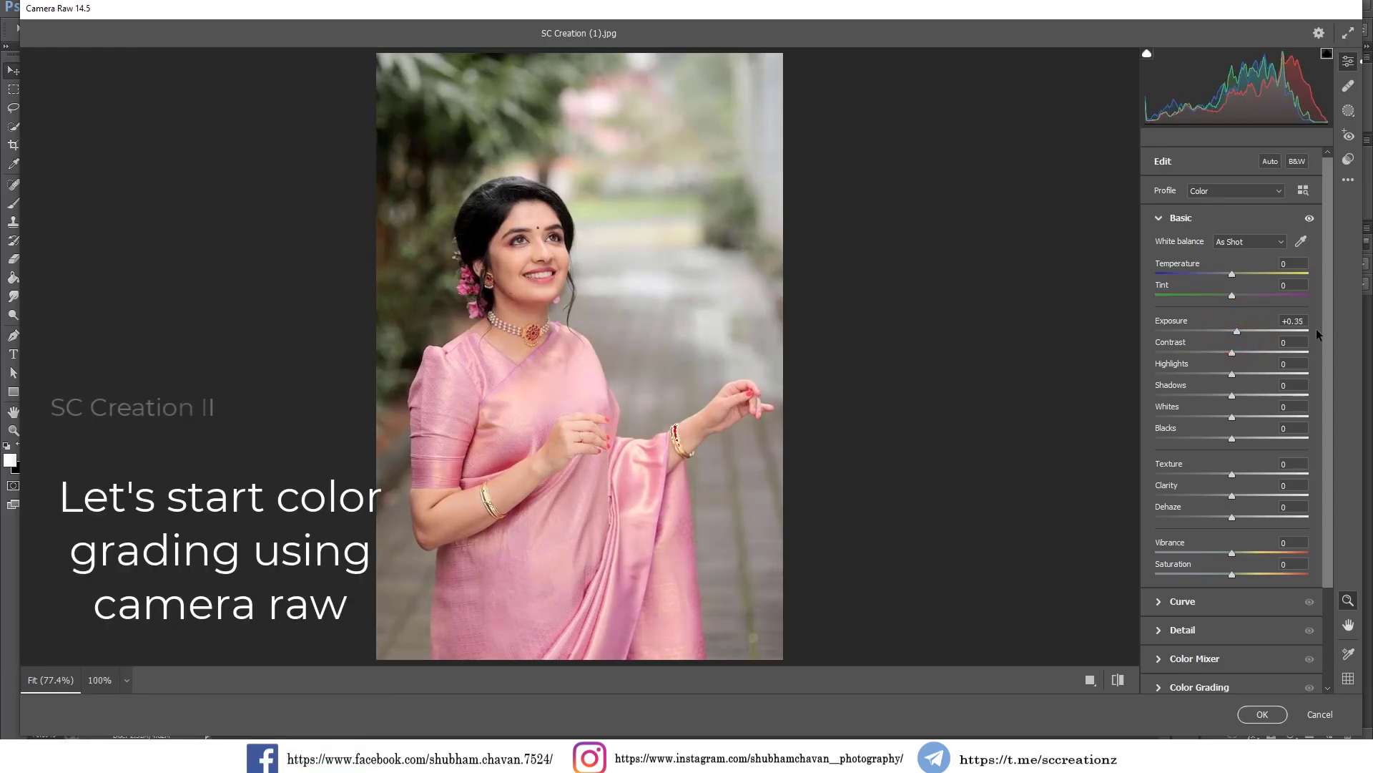
type("+0.")
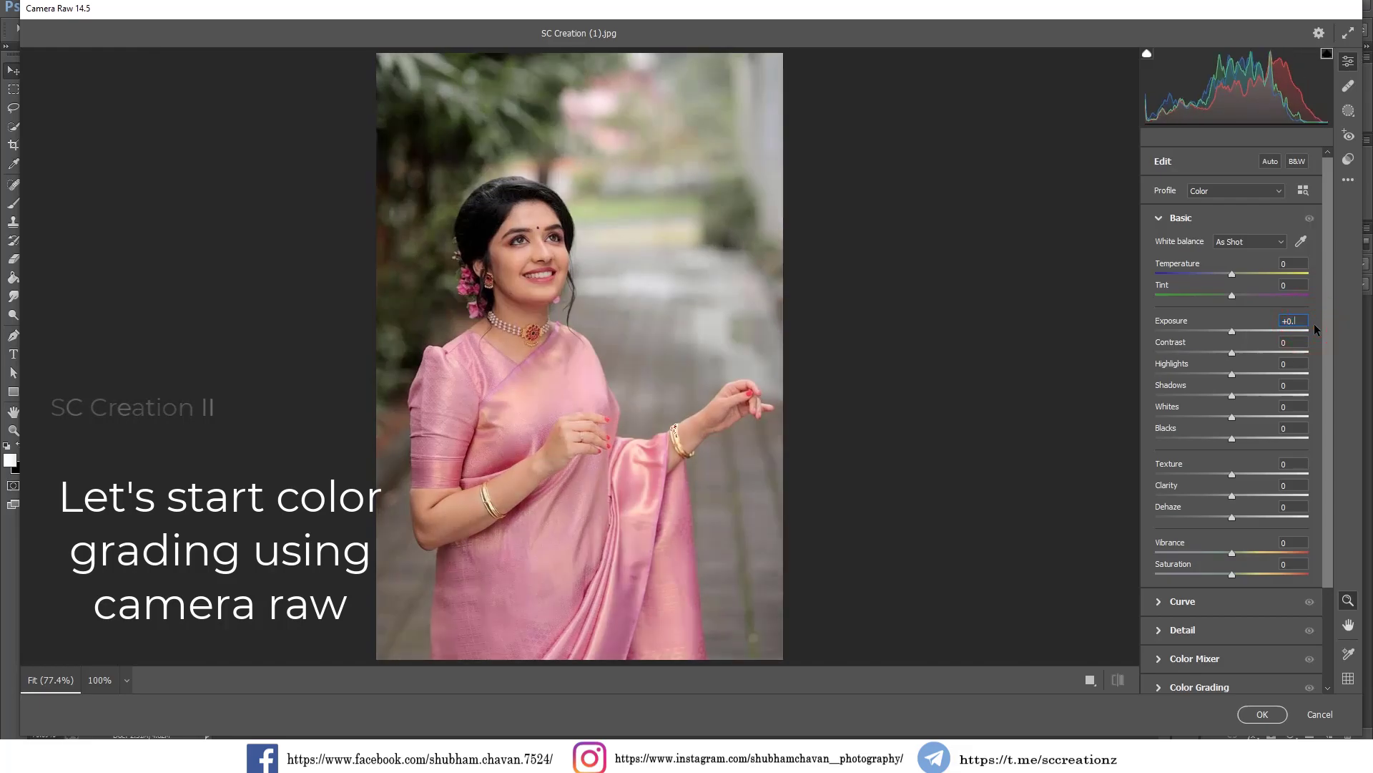
type("40")
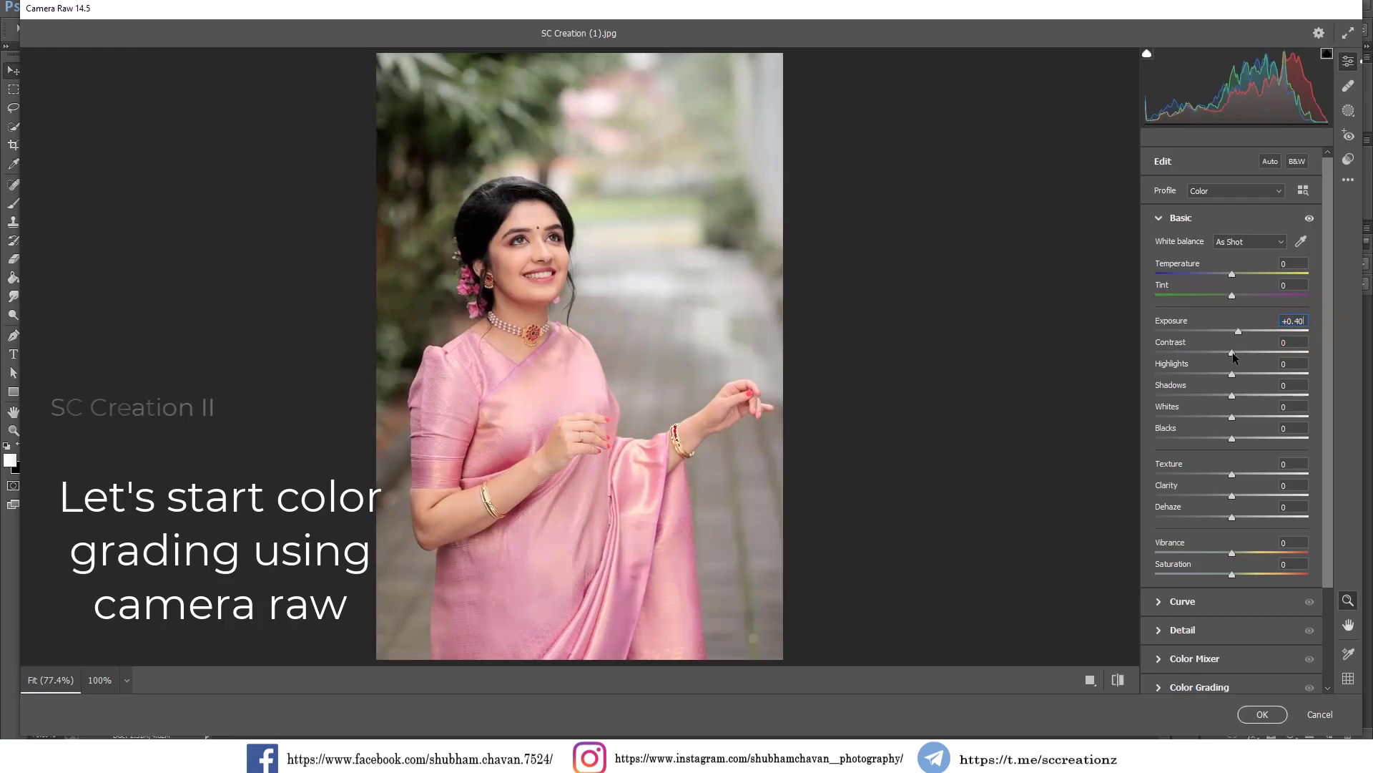
Step: Set Contrast +20, Highlights -76, Shadows +88, Blacks -64, Vibrance +16 and Saturation -2
left_click_drag(1233, 352, 1246, 353)
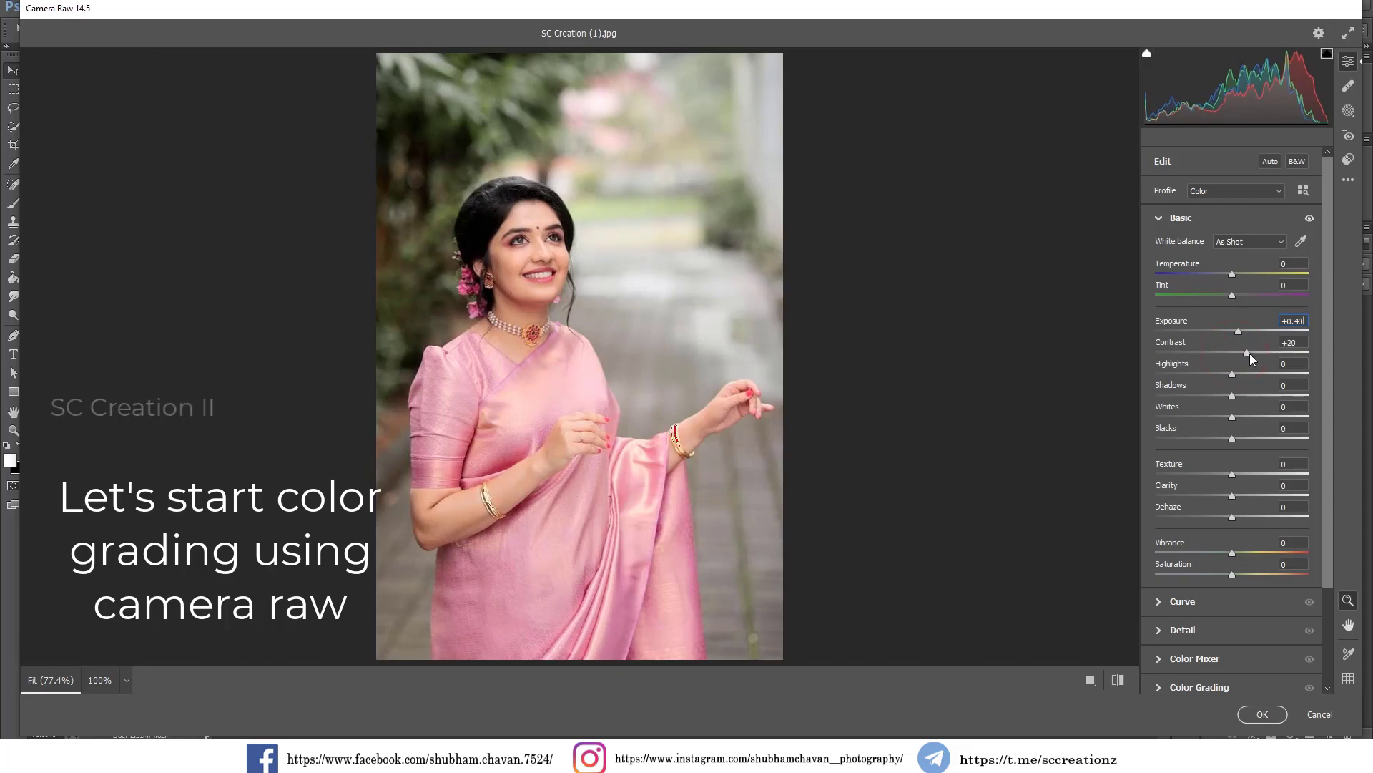
left_click_drag(1232, 373, 1174, 376)
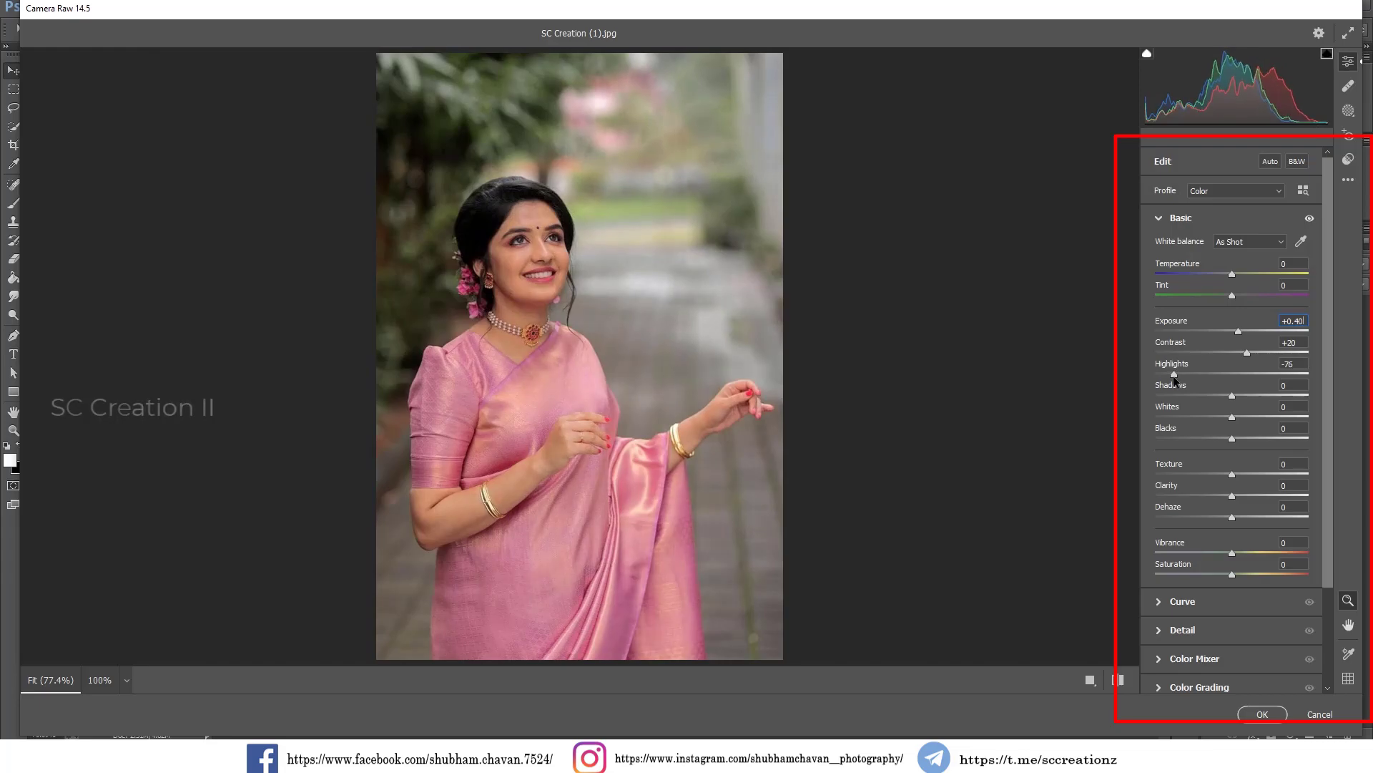
mouse_move(1232, 394)
left_mouse_down()
mouse_move(1296, 395)
mouse_move(1300, 408)
mouse_move(1176, 418)
left_mouse_up()
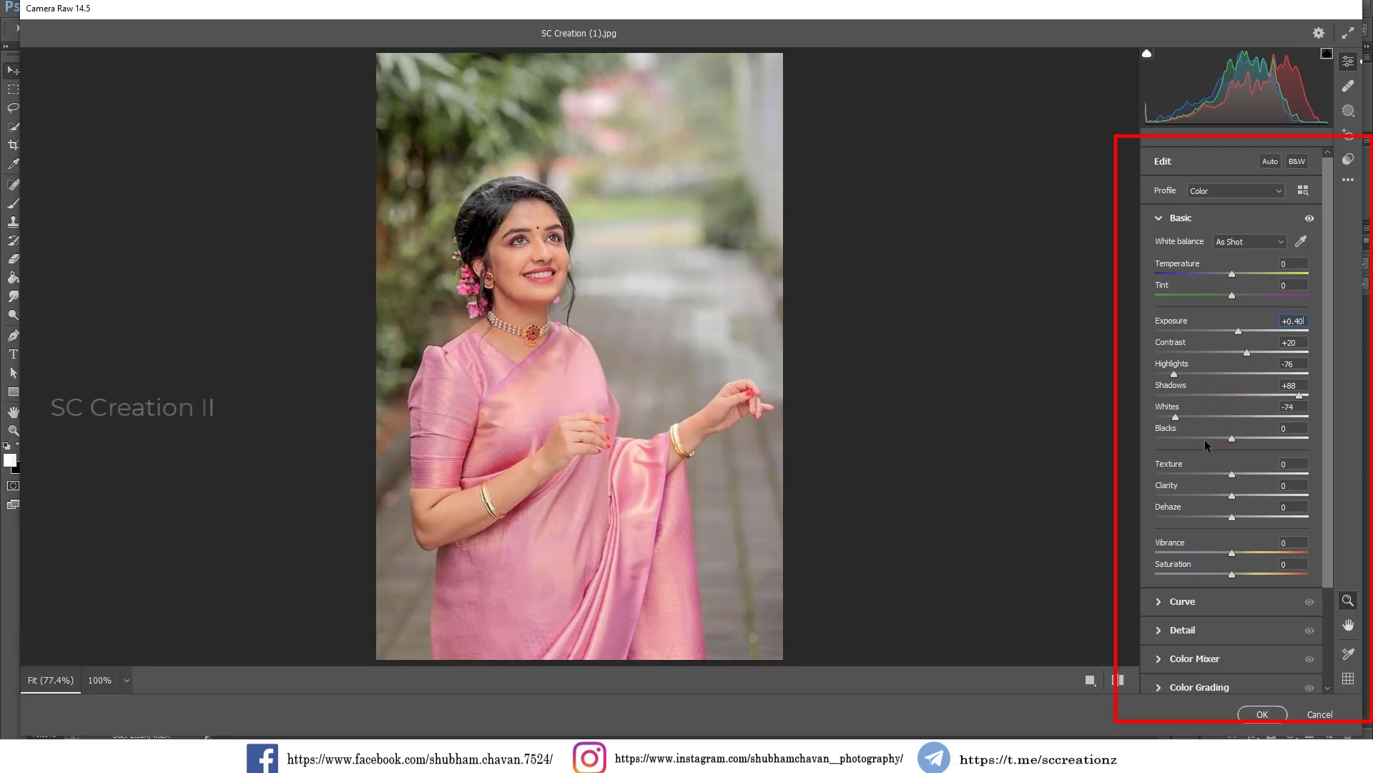
left_click_drag(1204, 439, 1182, 439)
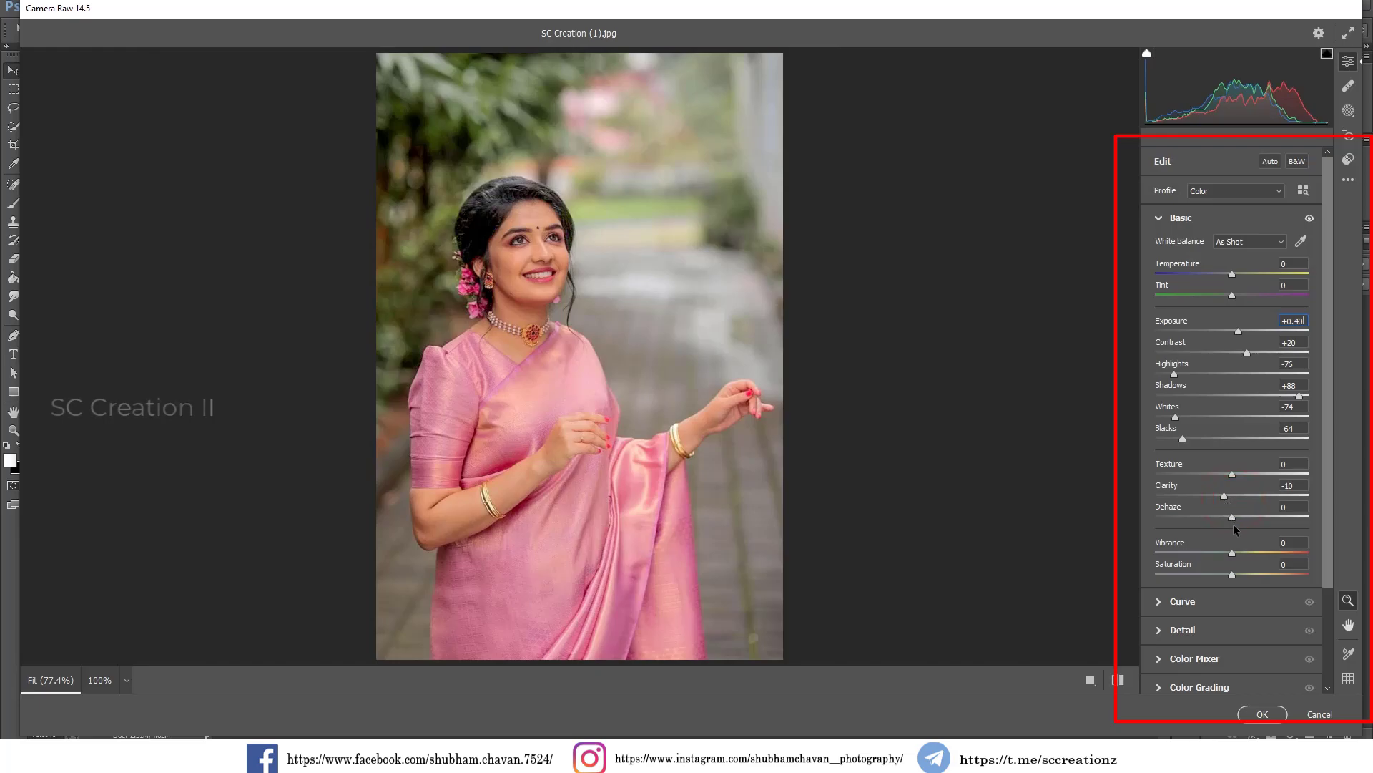
left_click_drag(1242, 554, 1245, 554)
left_click_drag(1231, 578, 1229, 578)
Step: Set the parametric tone curve to Highlights +15, Lights +10, Darks +10 and Shadows -3
left_click(530, 245)
left_click(570, 310, "alt")
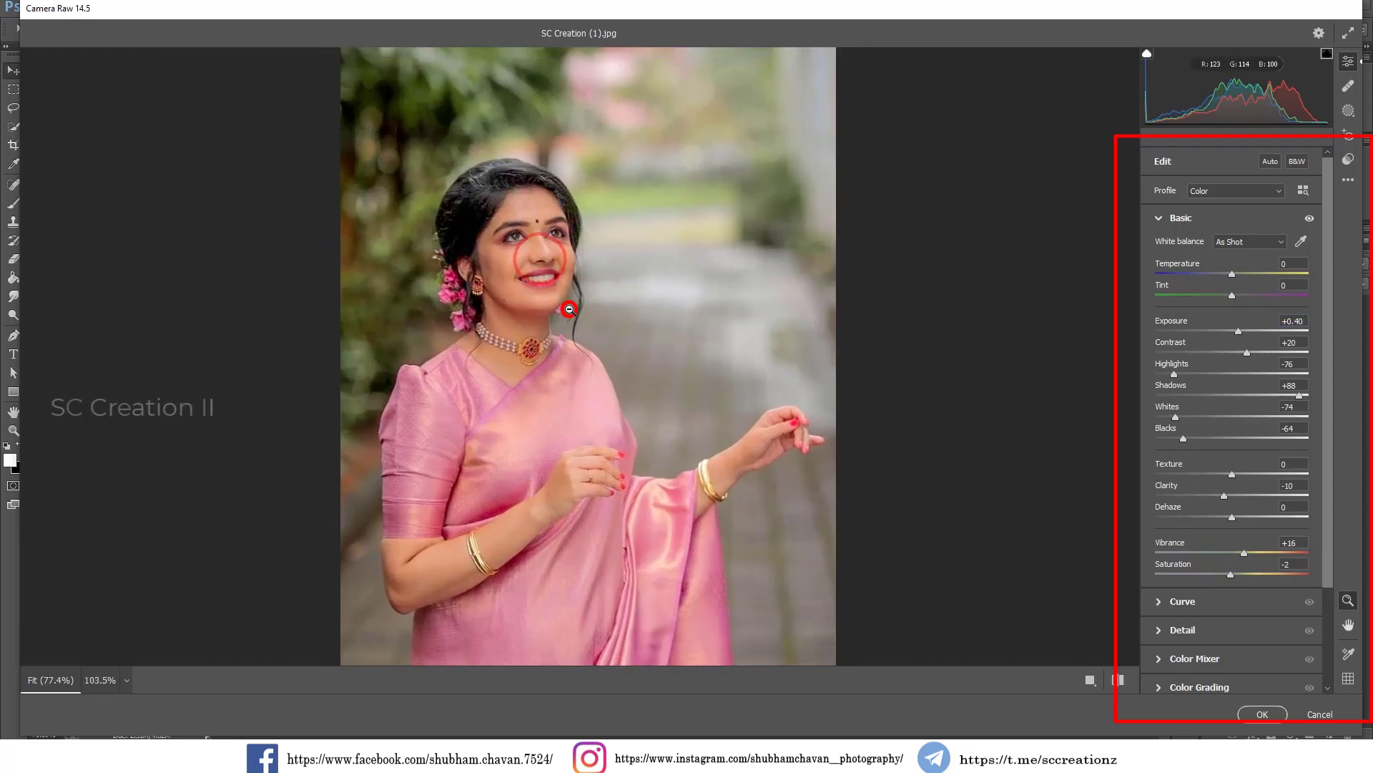
left_click(1173, 218)
left_click(1171, 246)
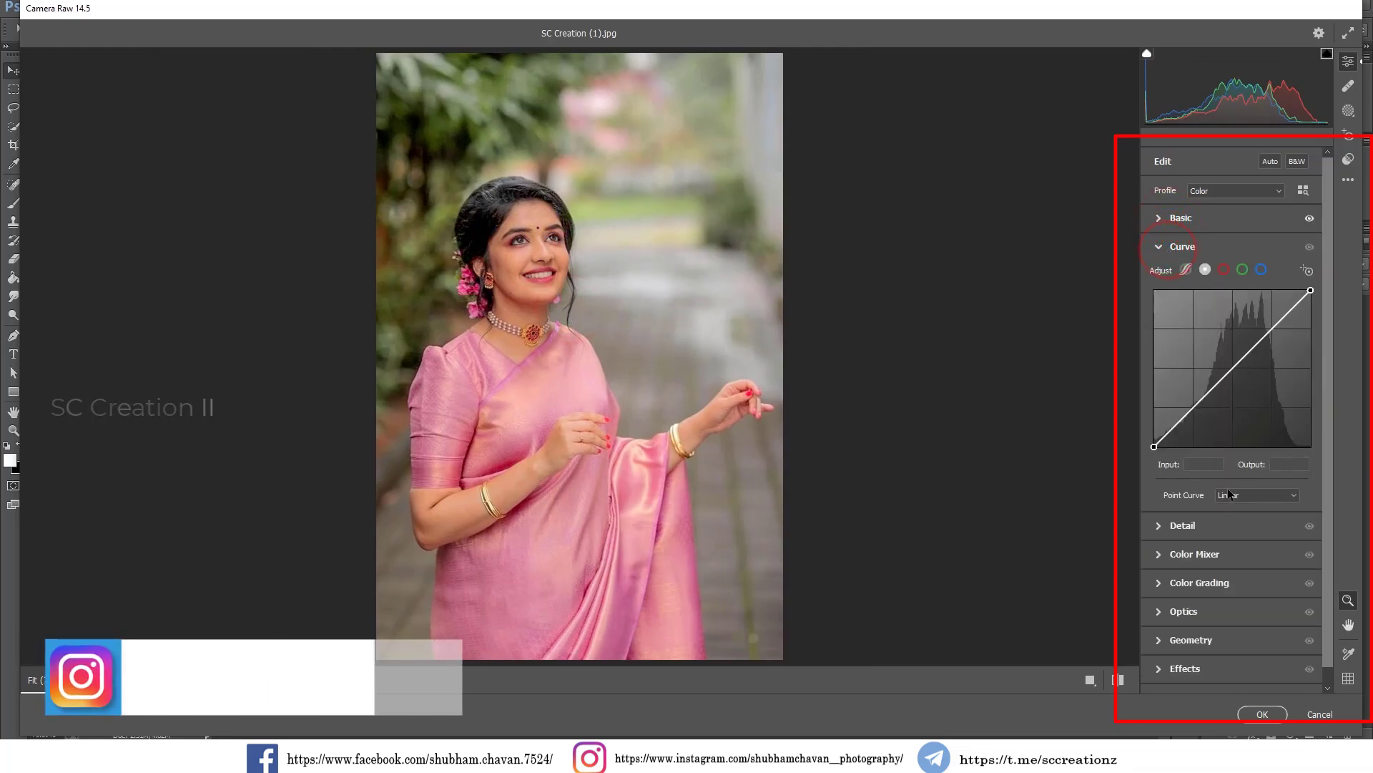
left_click(1186, 270)
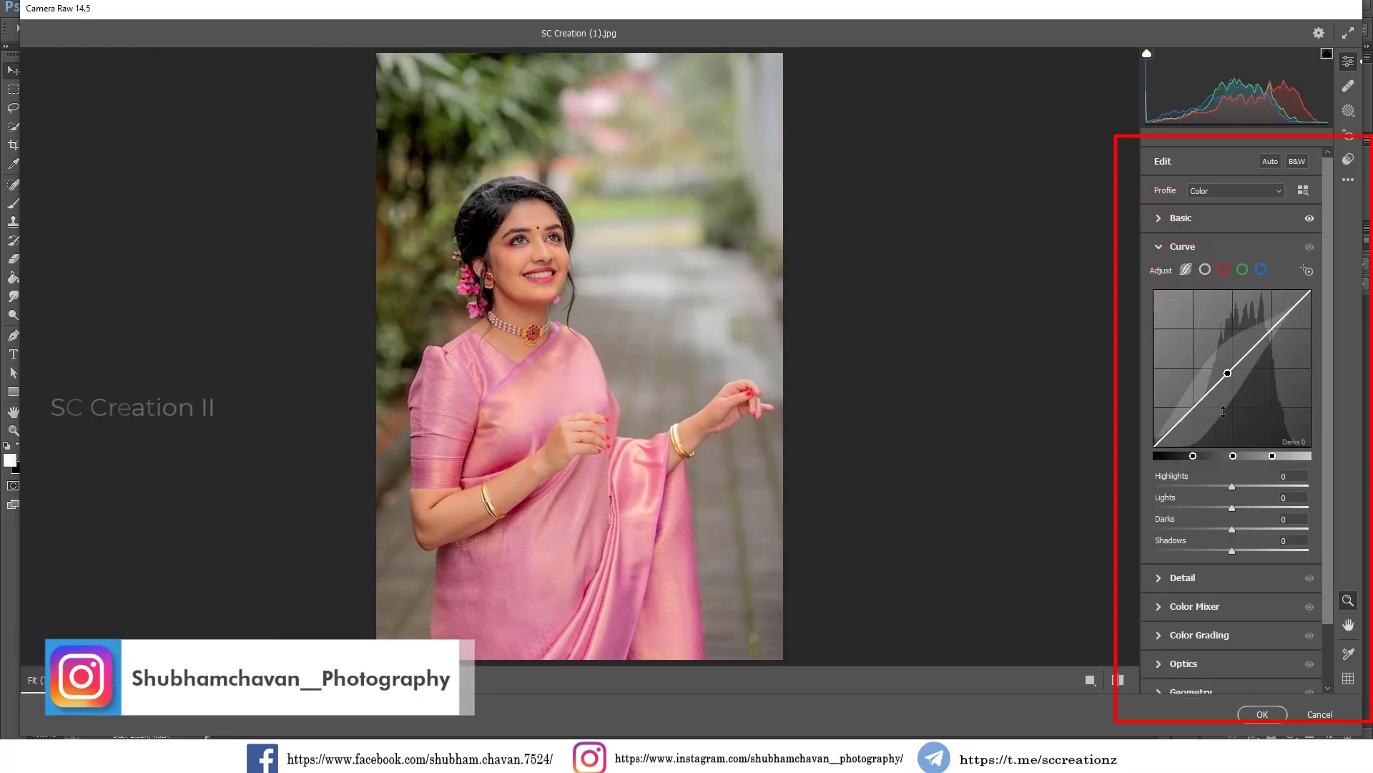
left_click_drag(1232, 528, 1240, 529)
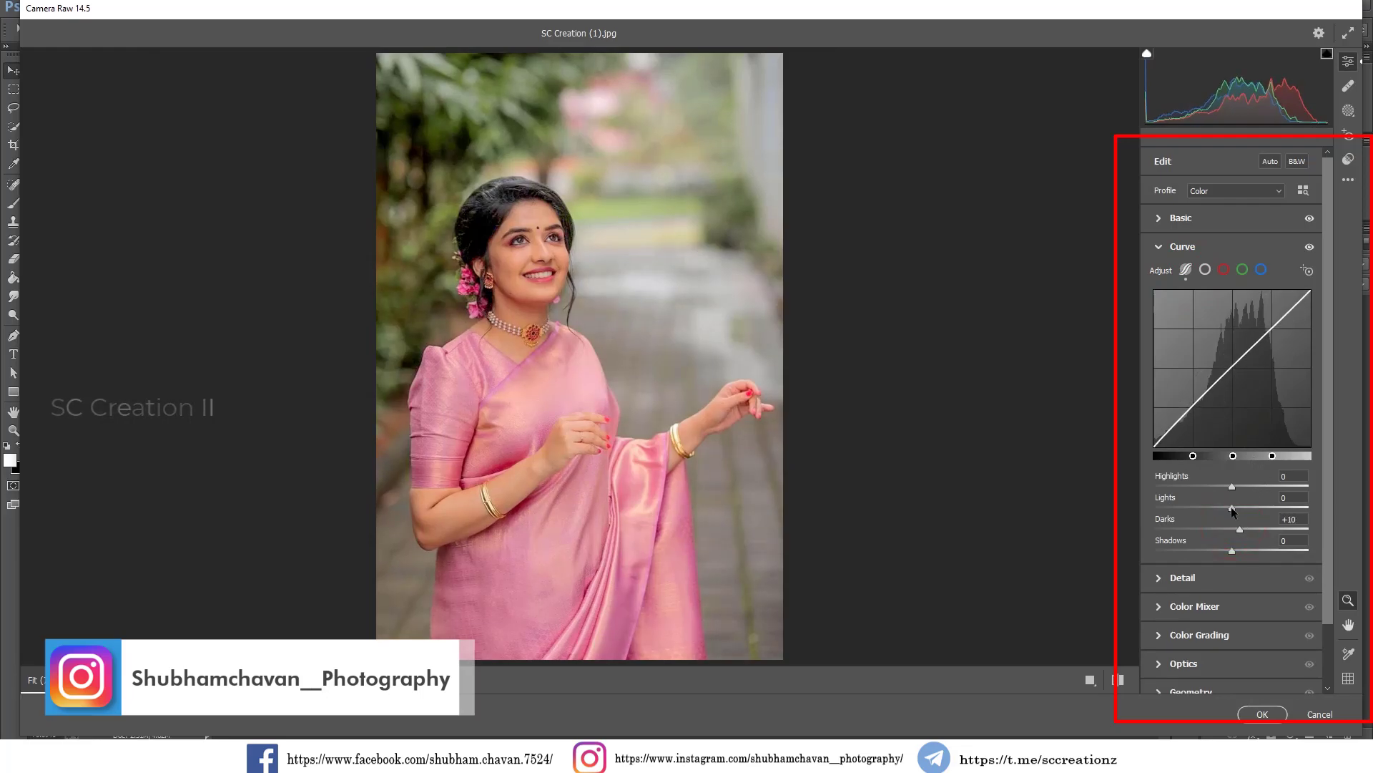
left_click_drag(1232, 507, 1239, 507)
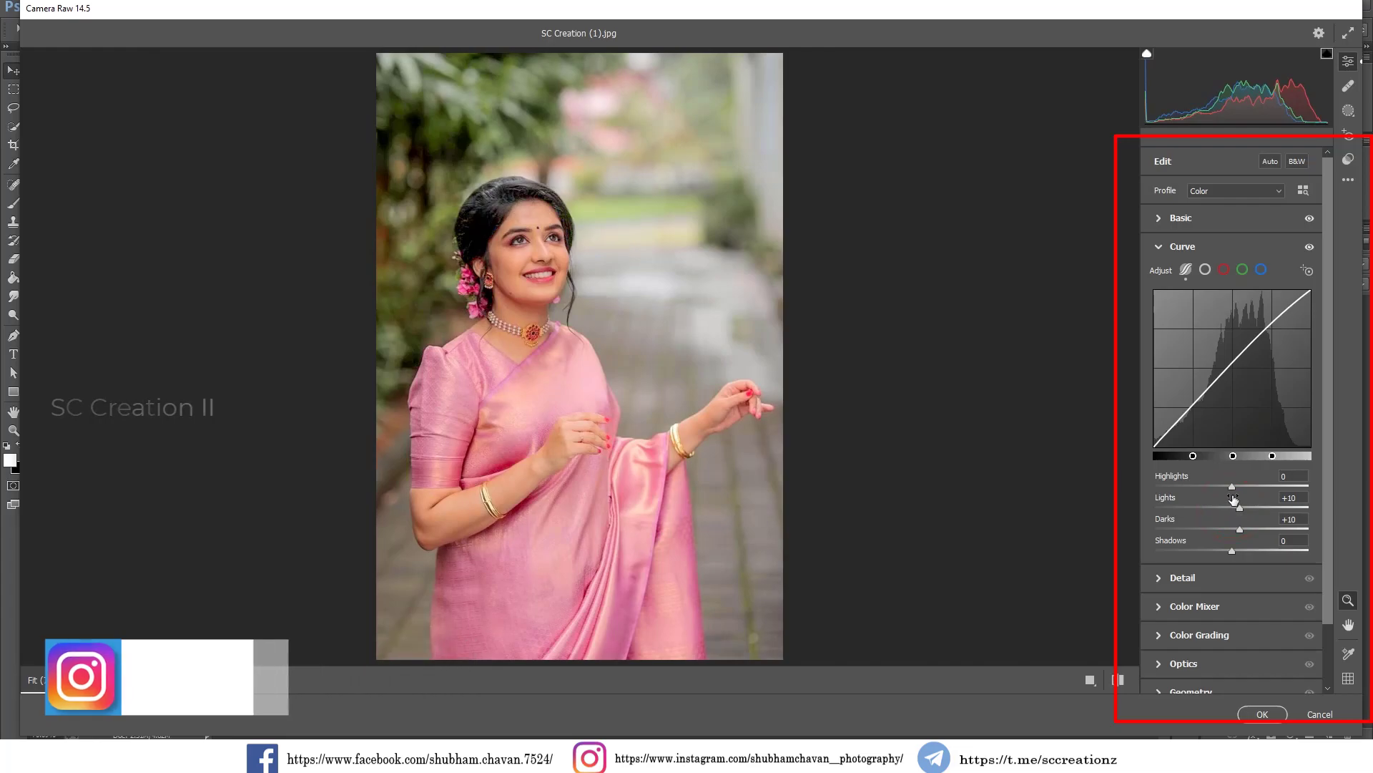
left_click_drag(1231, 486, 1245, 487)
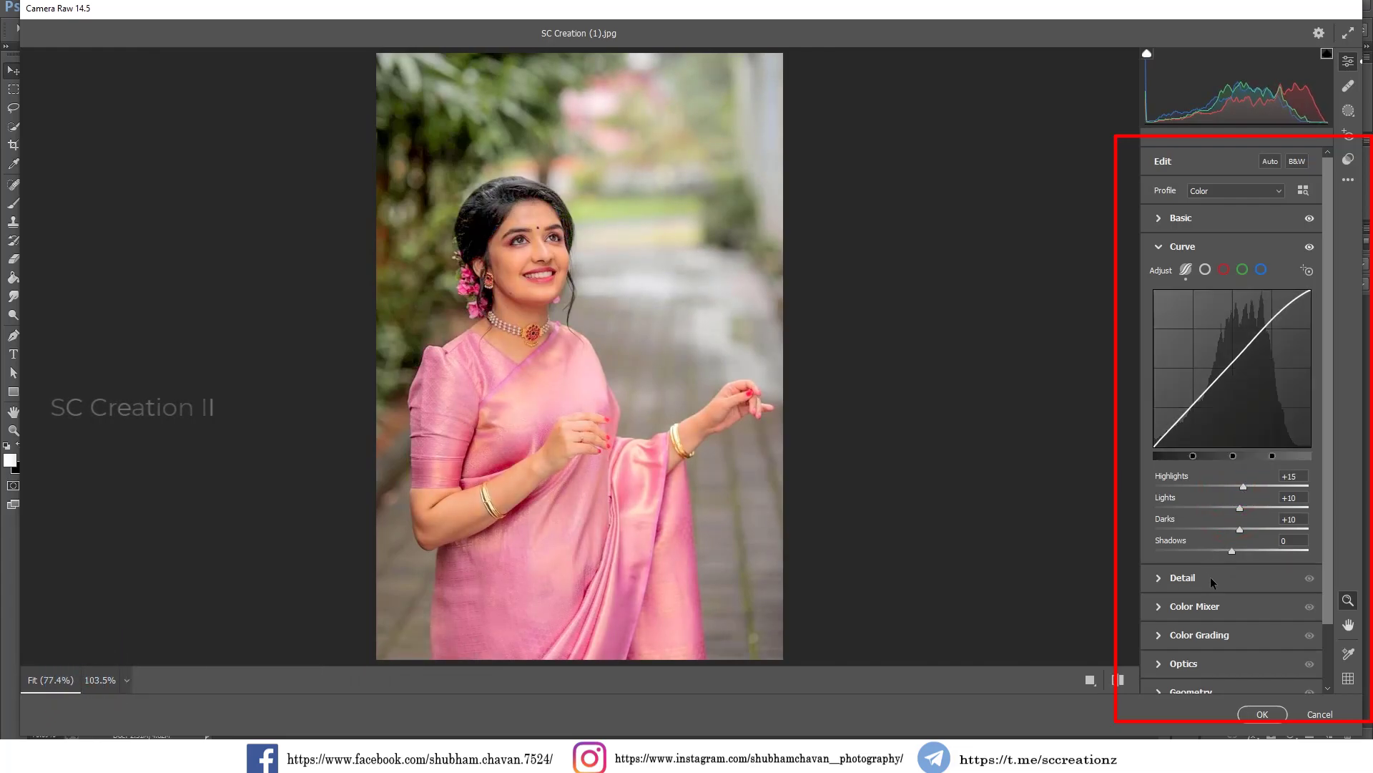
left_click_drag(1231, 552, 1230, 552)
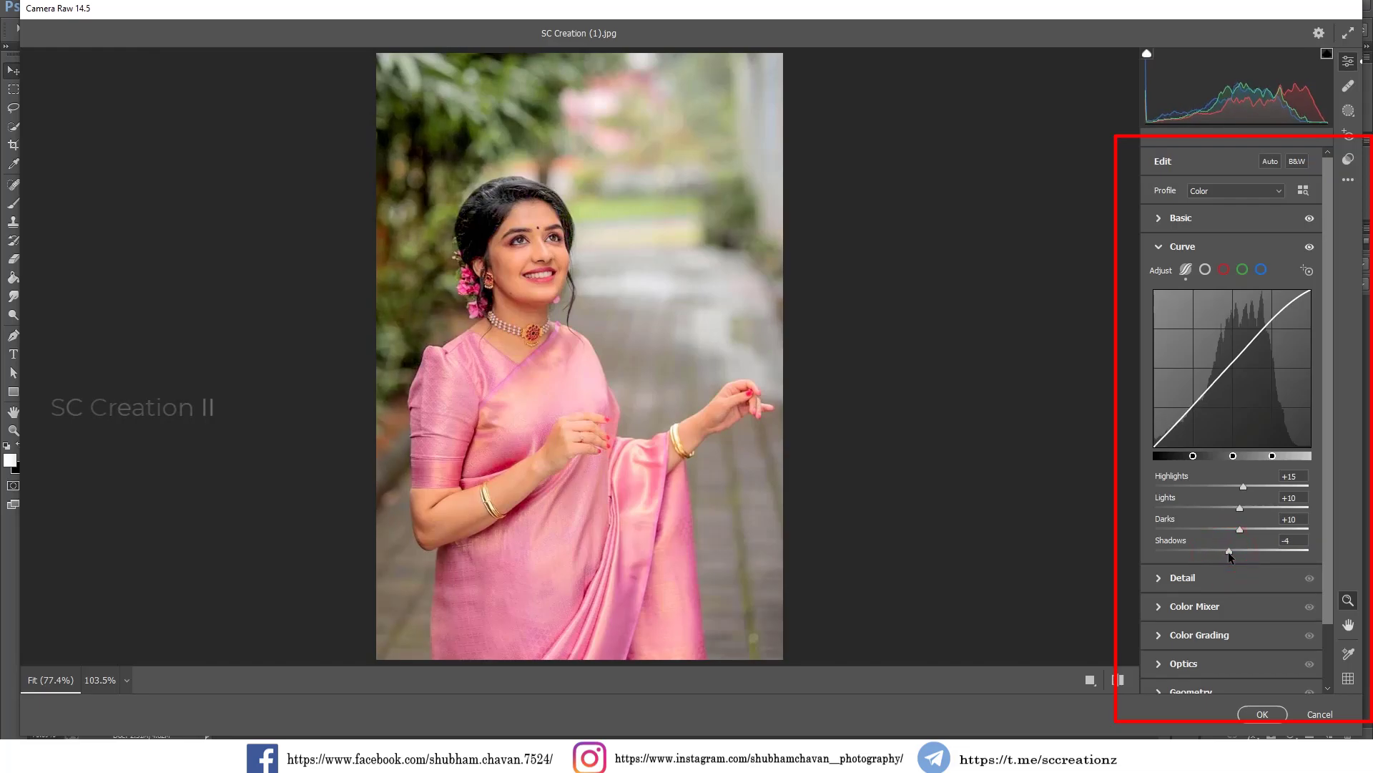
Step: Build a matte point curve with lifted blacks, points at 76/76 and 130/121, and white output 241
left_click(1206, 269)
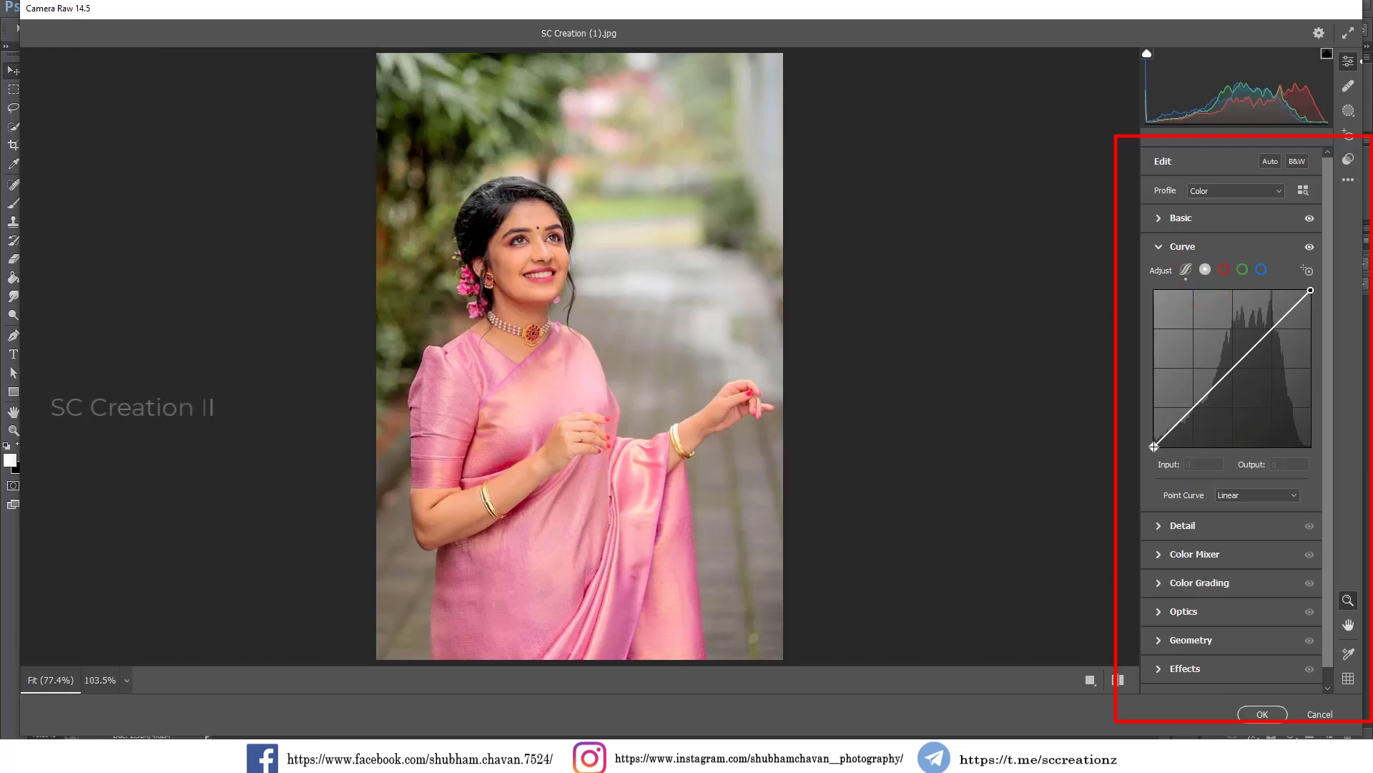
mouse_move(1154, 446)
left_mouse_down()
mouse_move(1153, 424)
mouse_move(1195, 405)
left_mouse_up()
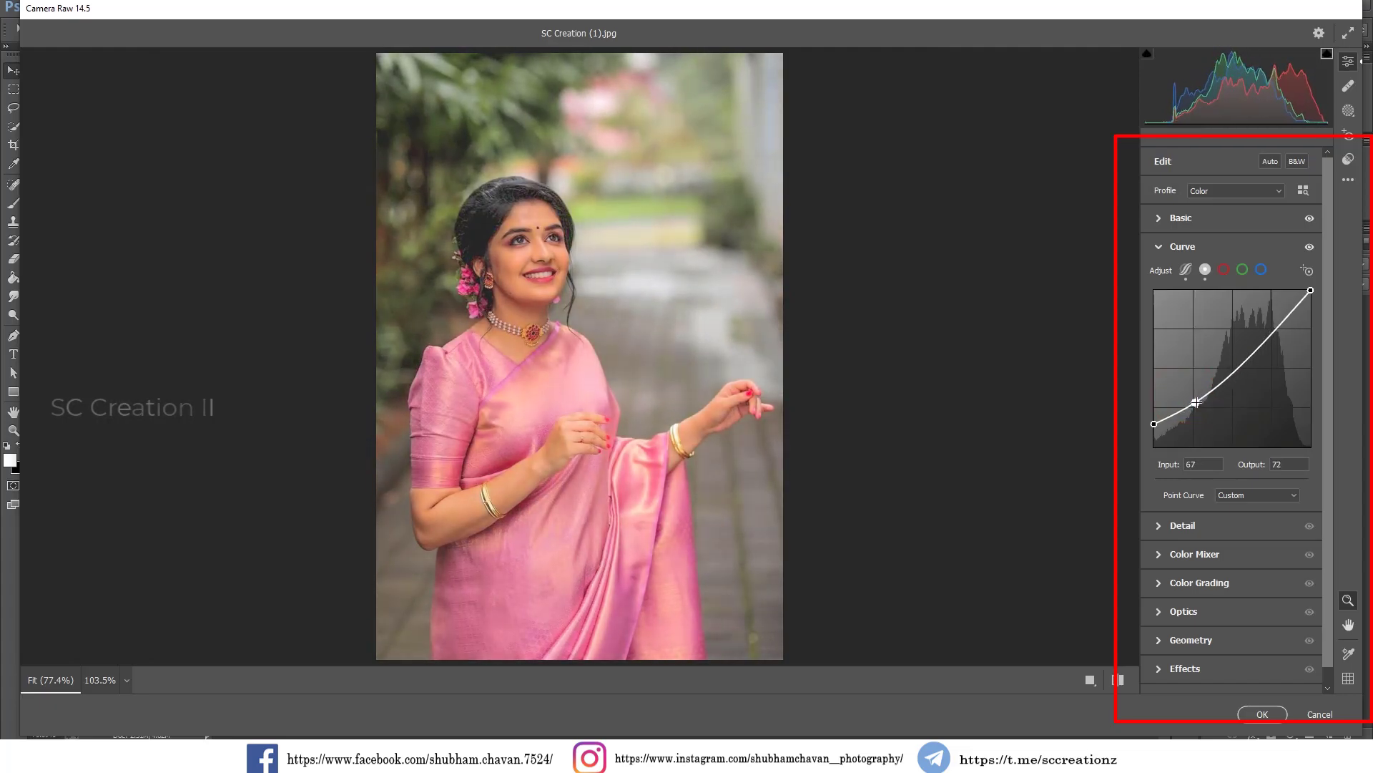
left_click_drag(1195, 406, 1201, 400)
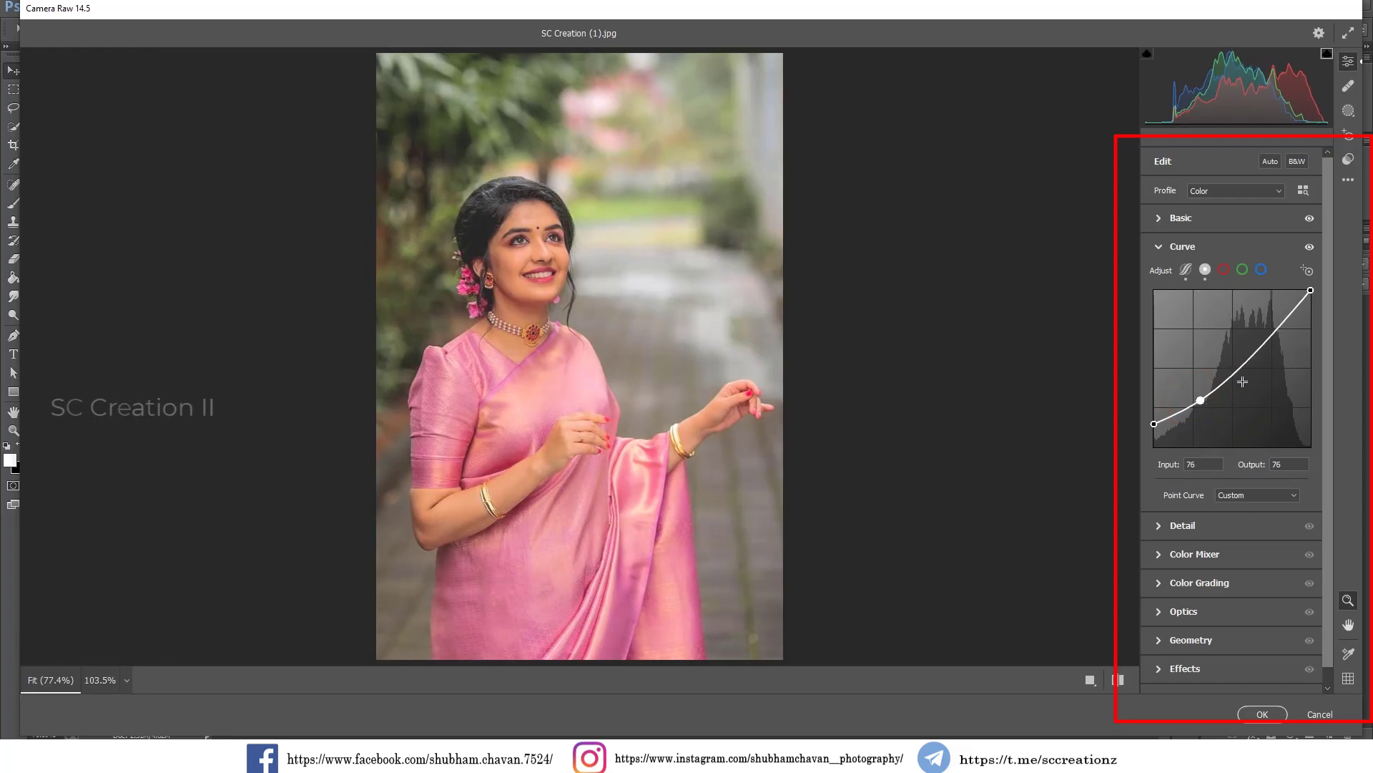
left_click_drag(1235, 376, 1234, 372)
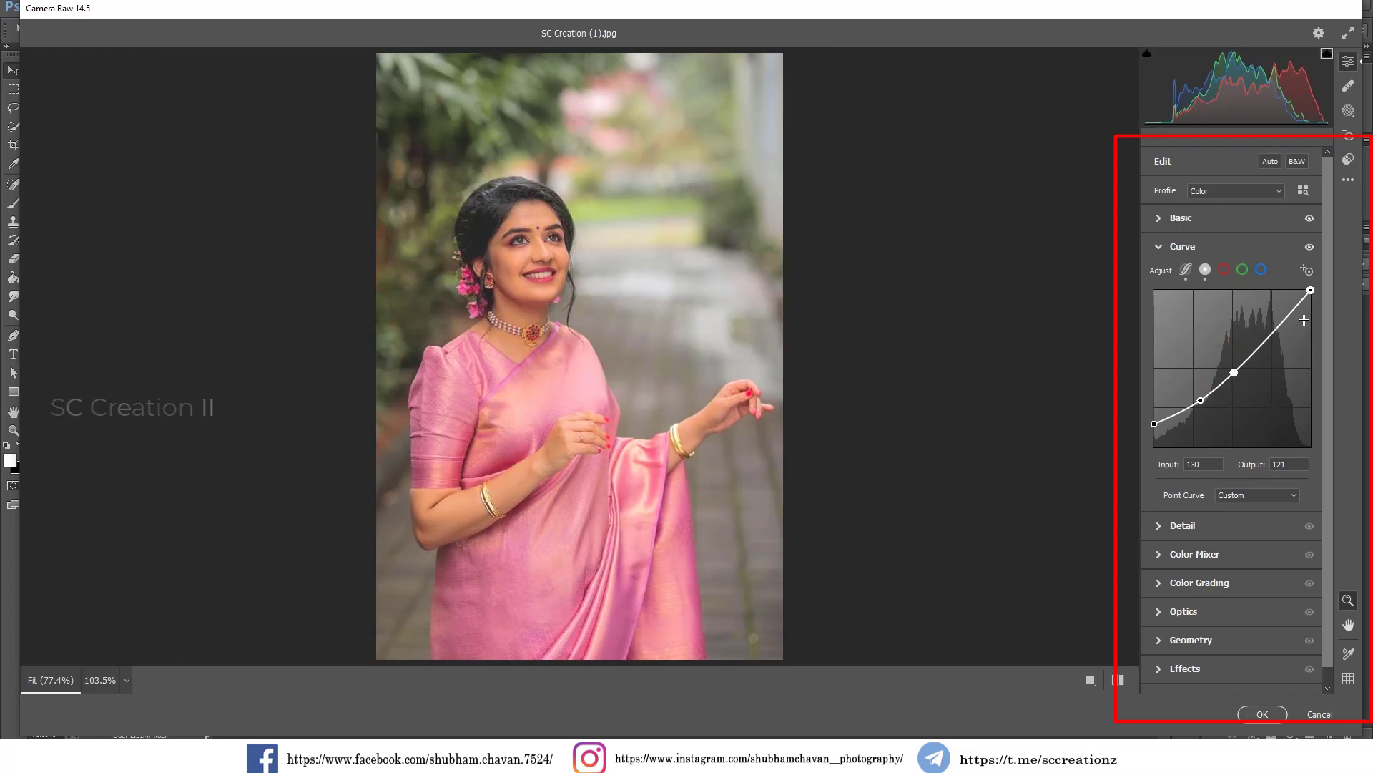
left_click_drag(1311, 291, 1311, 298)
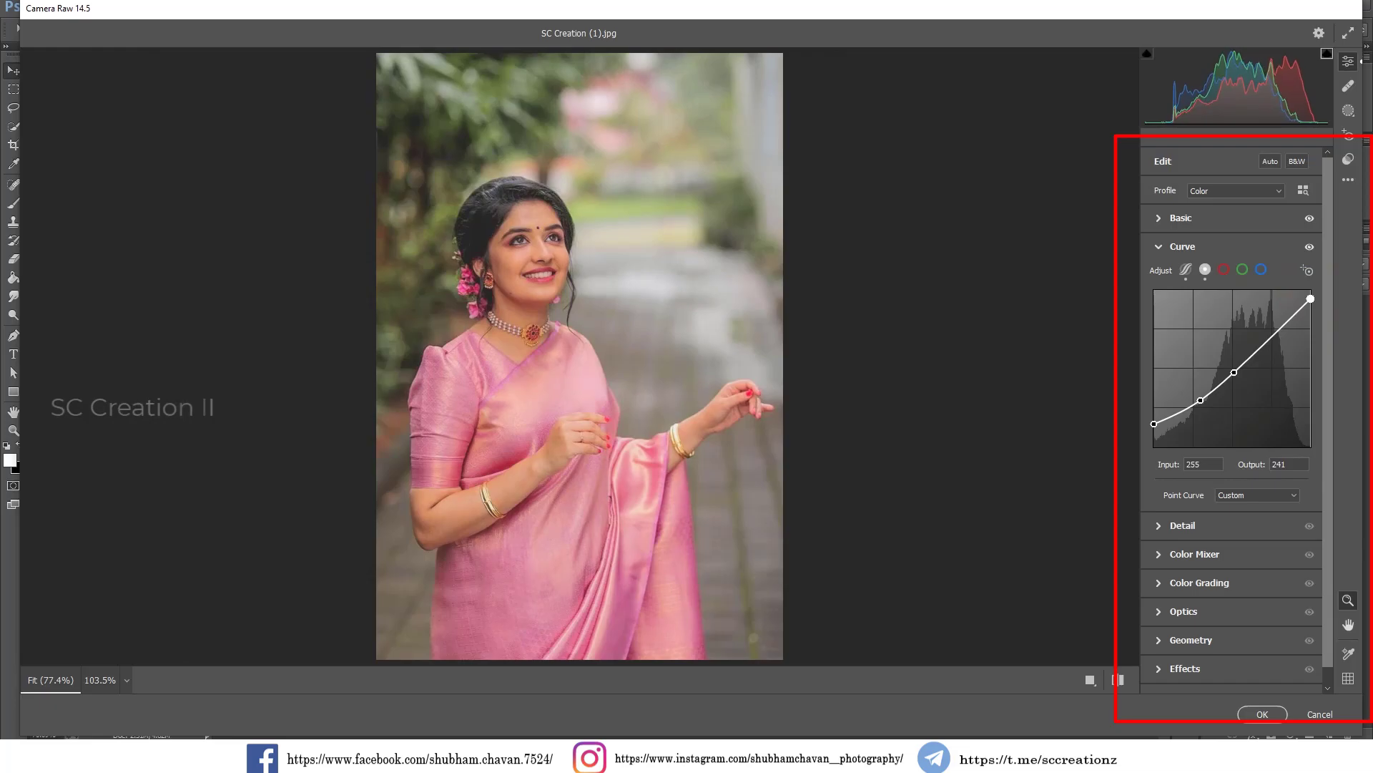
Step: Shape the red channel curve into an S-curve with points around 40/17 and 182/210
left_click(1223, 269)
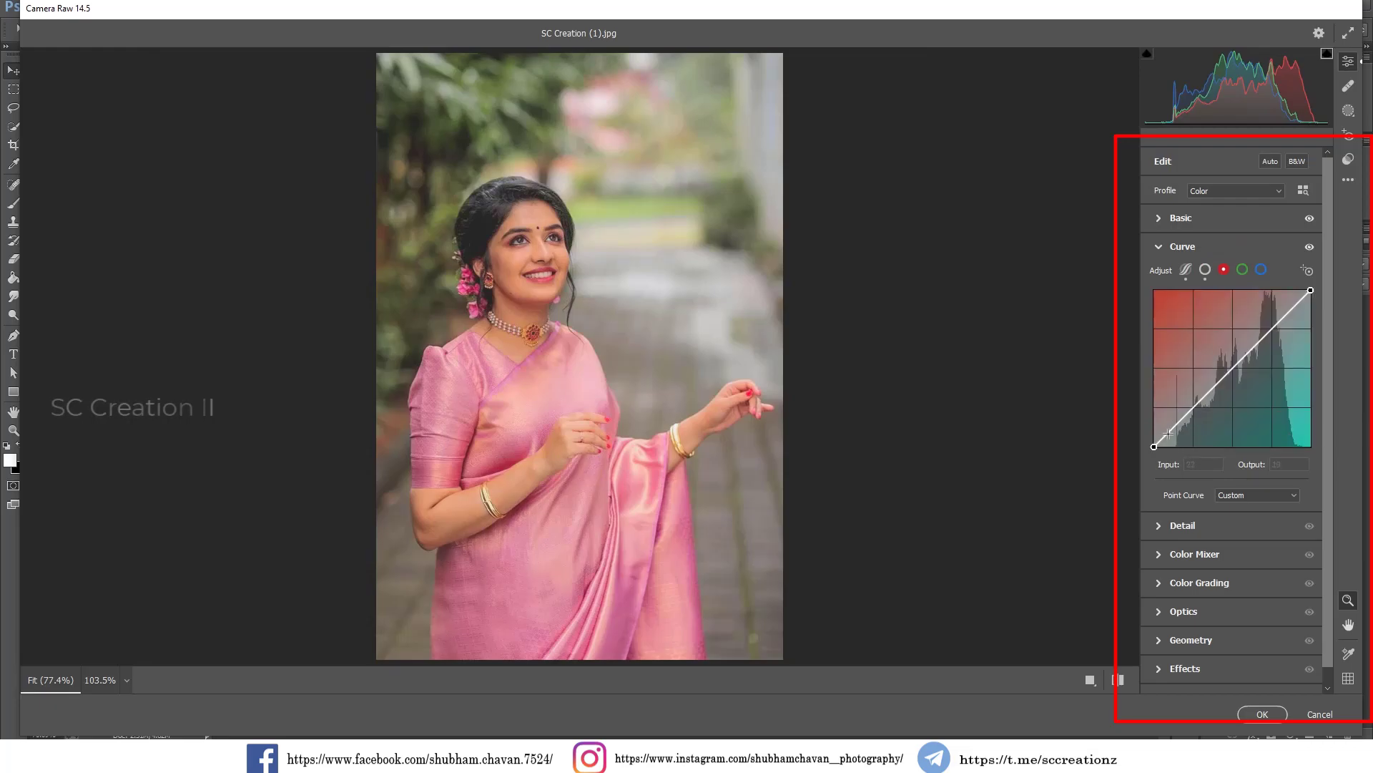
mouse_move(1167, 433)
left_mouse_down()
mouse_move(1178, 441)
mouse_move(1204, 409)
left_mouse_up()
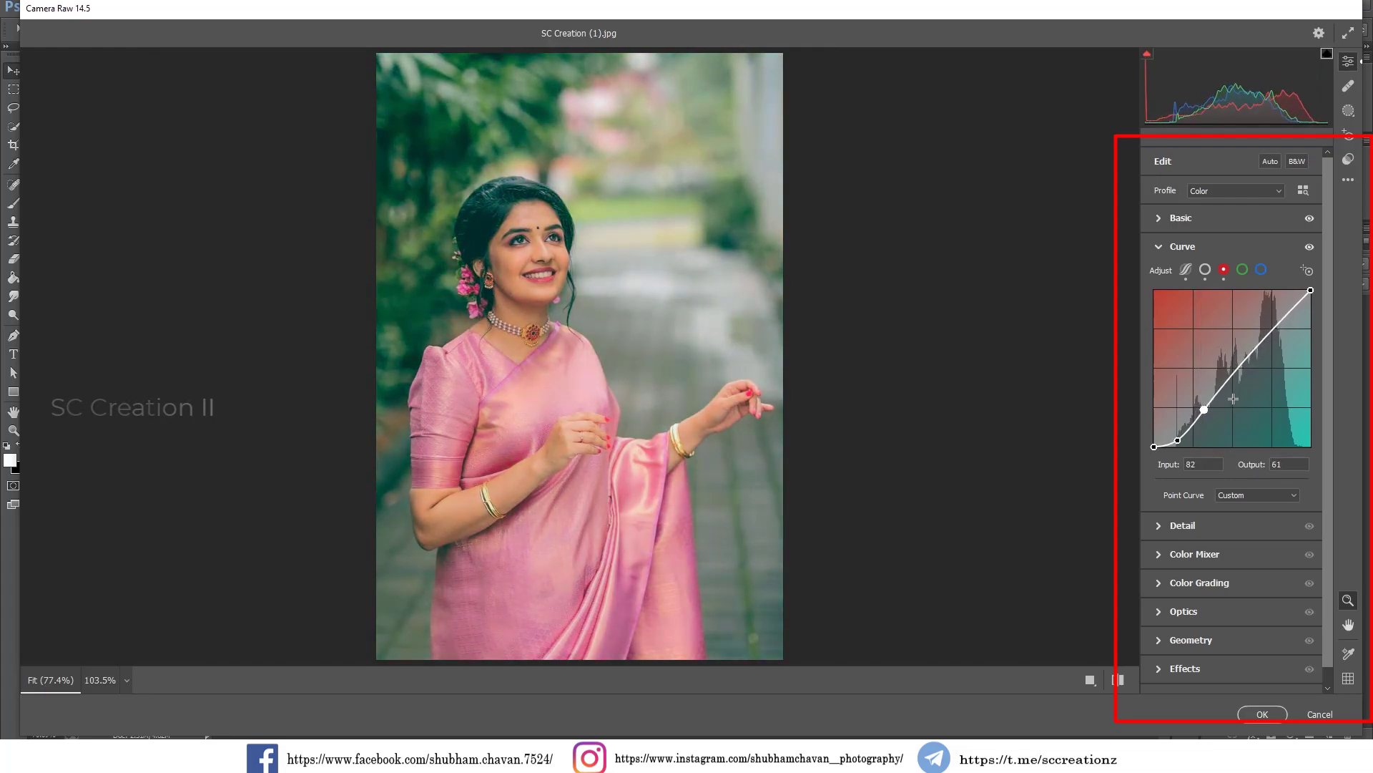
left_click_drag(1238, 380, 1229, 371)
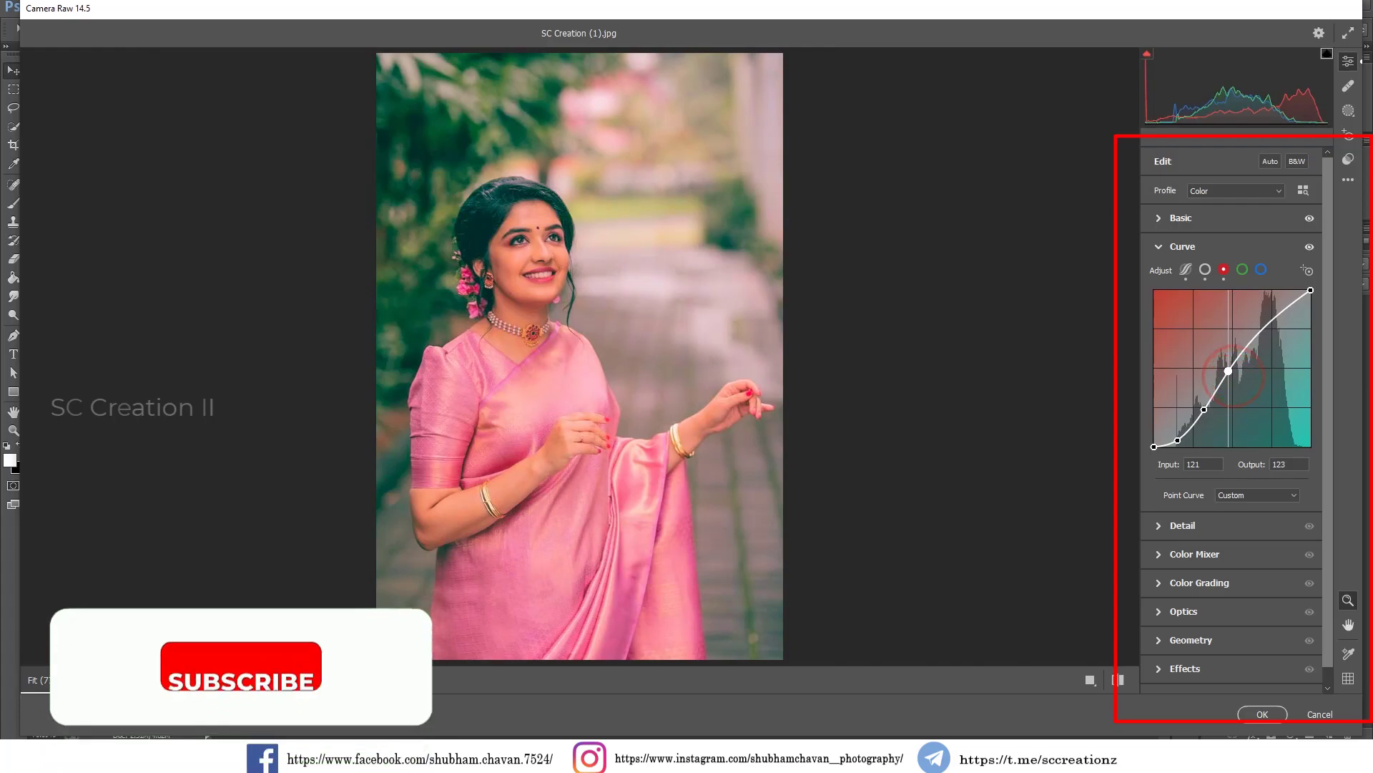
left_click_drag(1229, 371, 1225, 371)
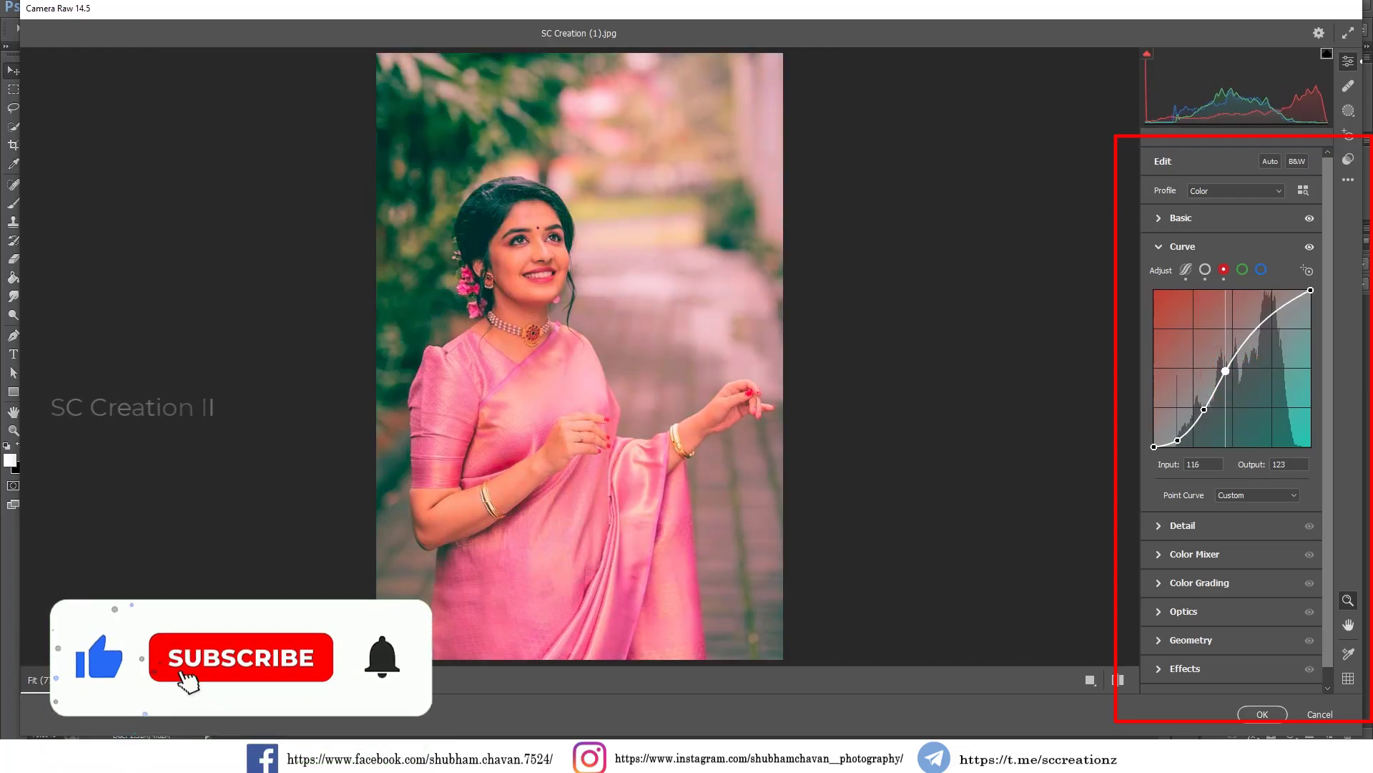
left_click(1263, 323)
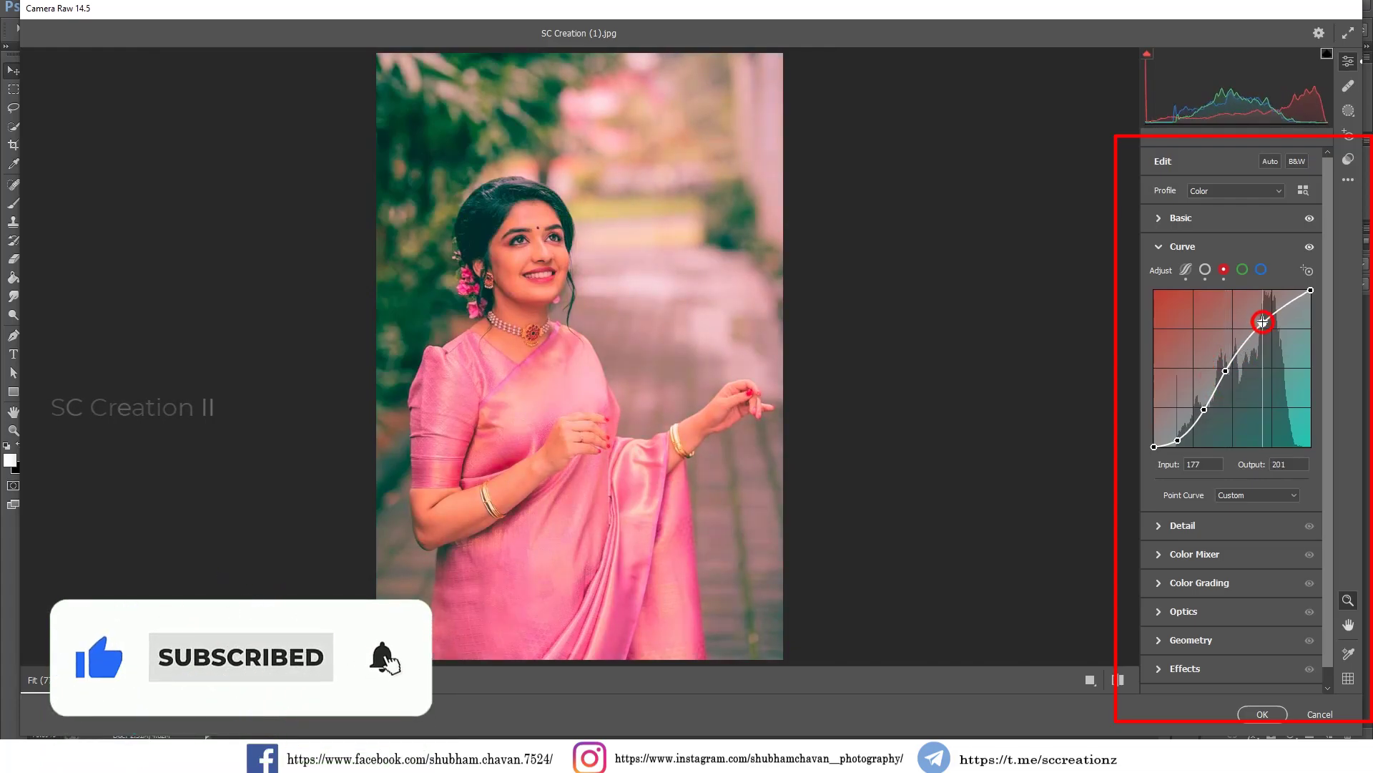
left_click_drag(1263, 323, 1266, 318)
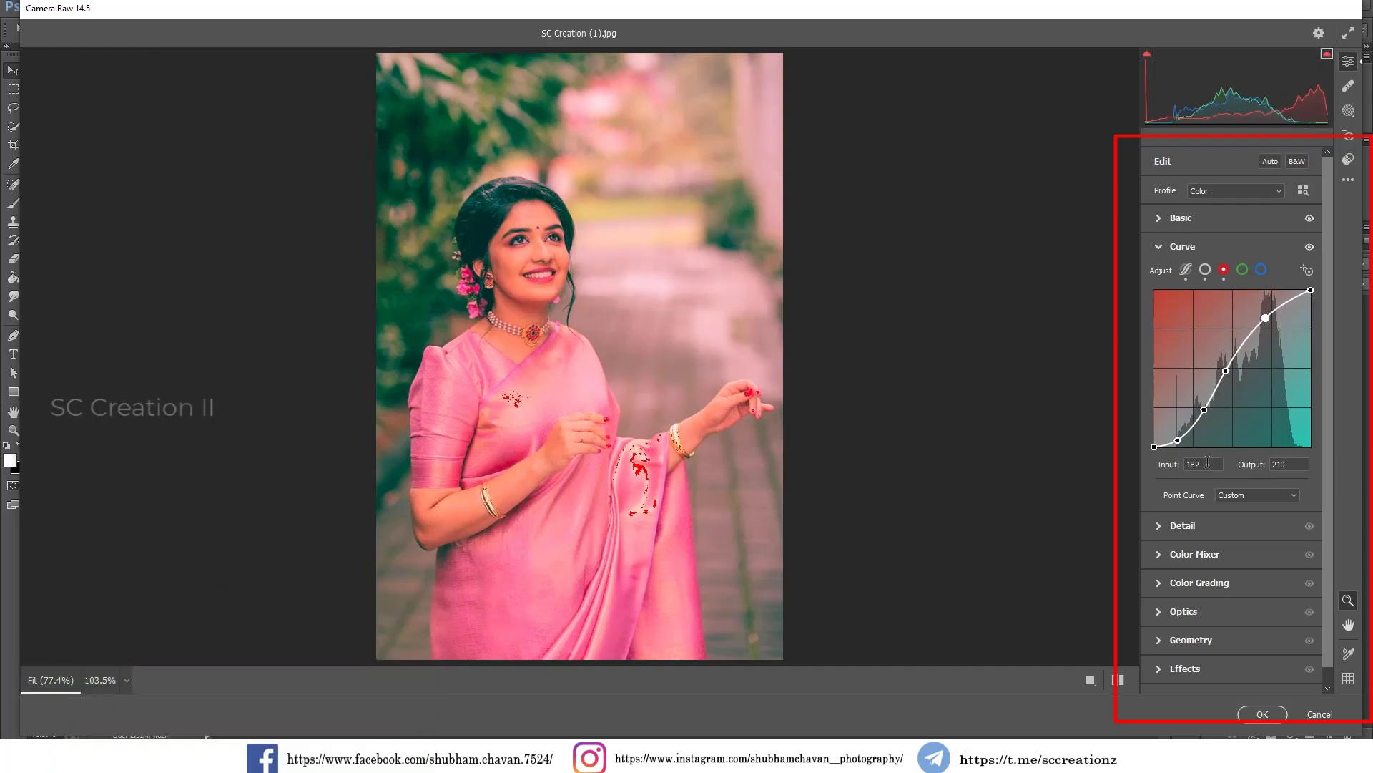
left_click(1178, 441)
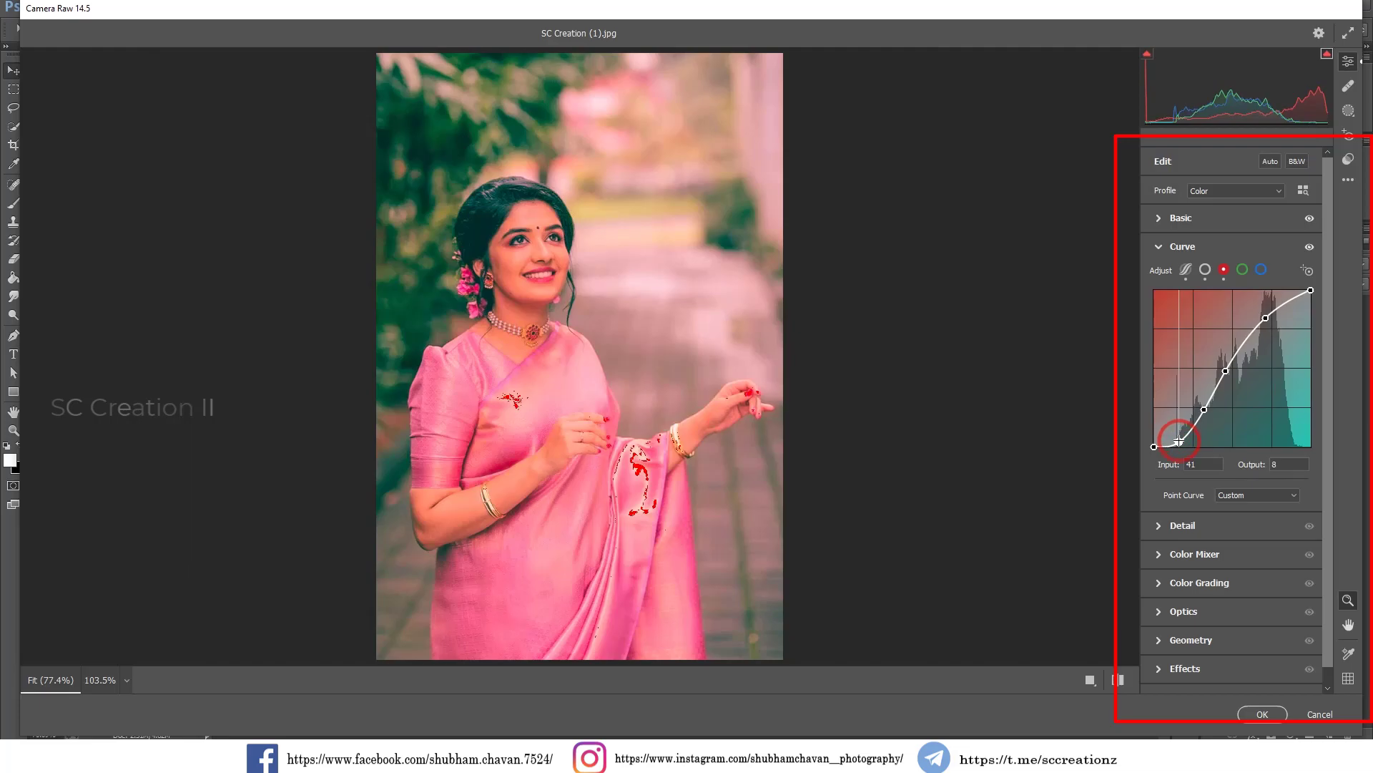
left_click_drag(1180, 441, 1178, 436)
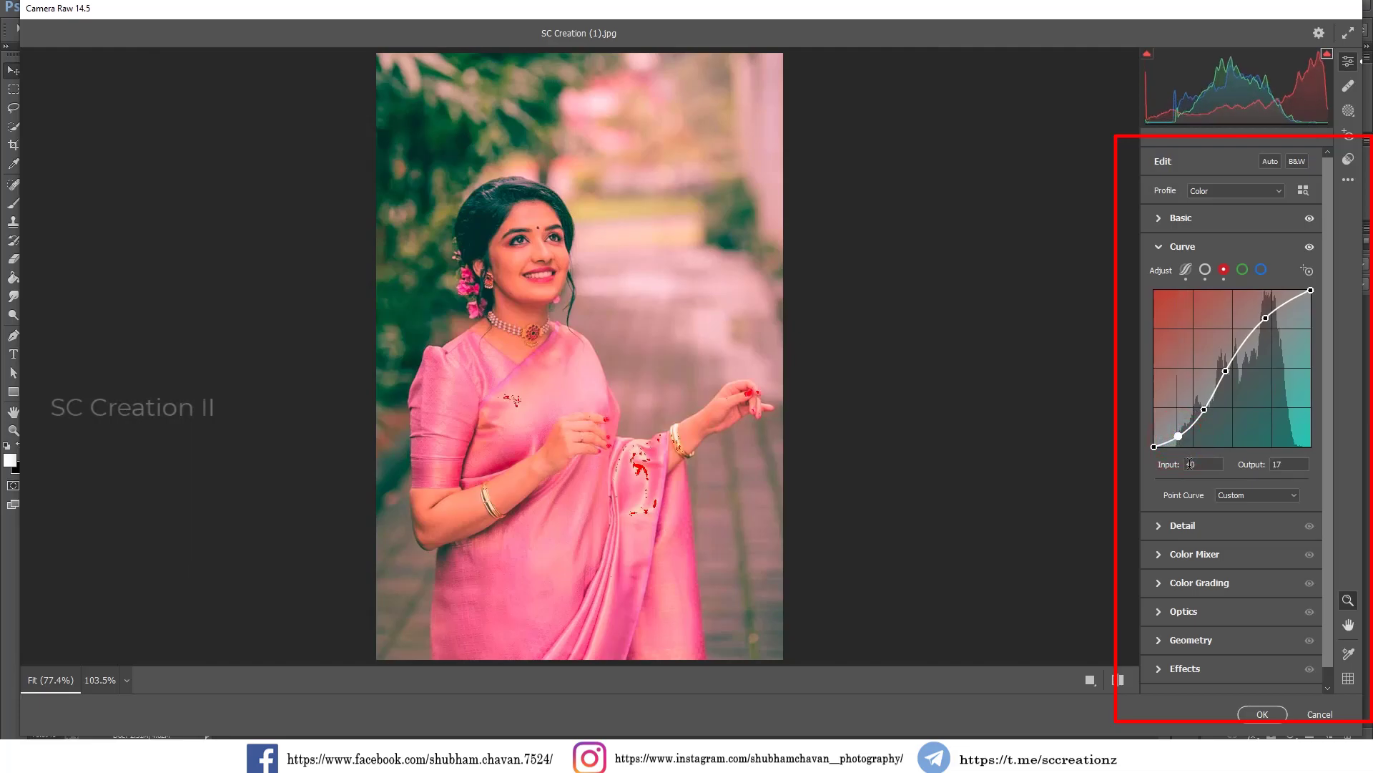
left_click(1241, 269)
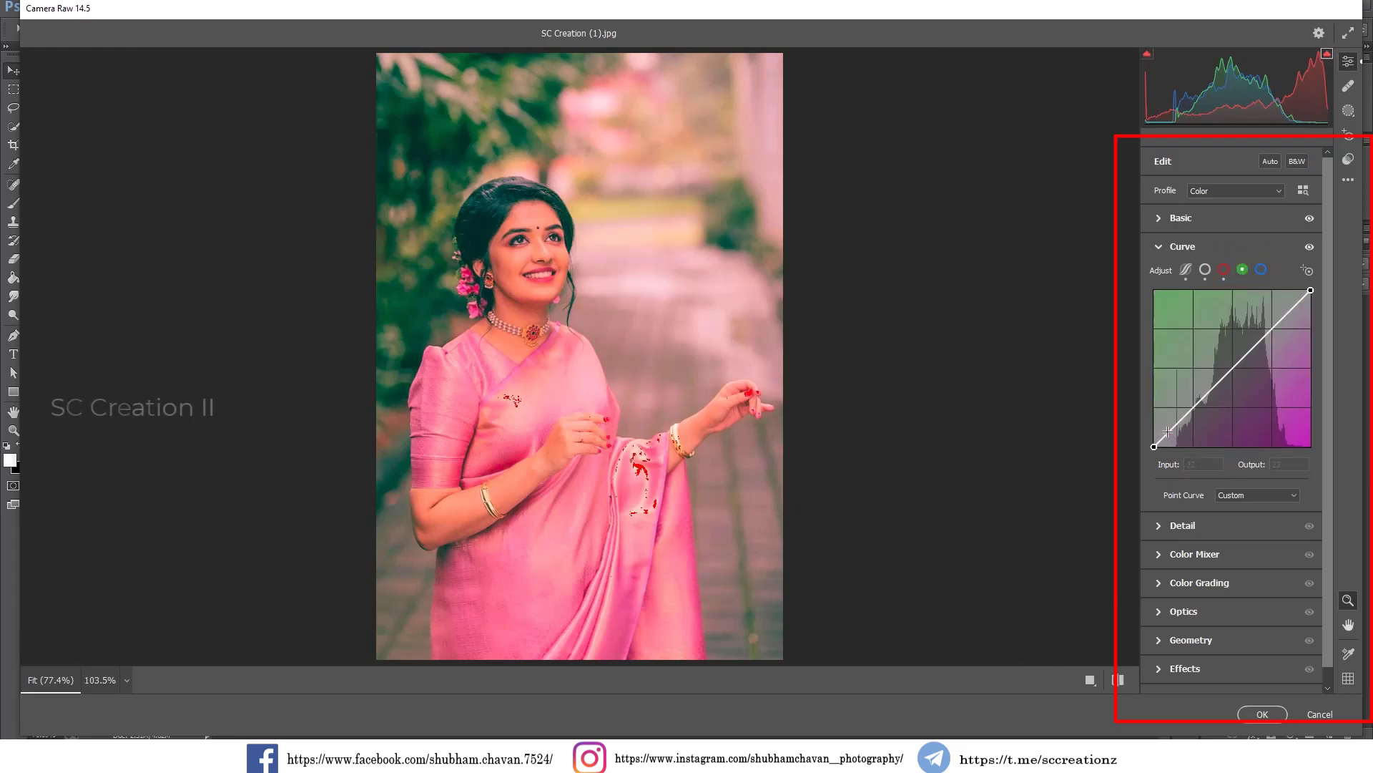
Step: Bend the green channel curve with darker shadows and raised points near 159/179 and 221/231
left_click_drag(1167, 431, 1208, 407)
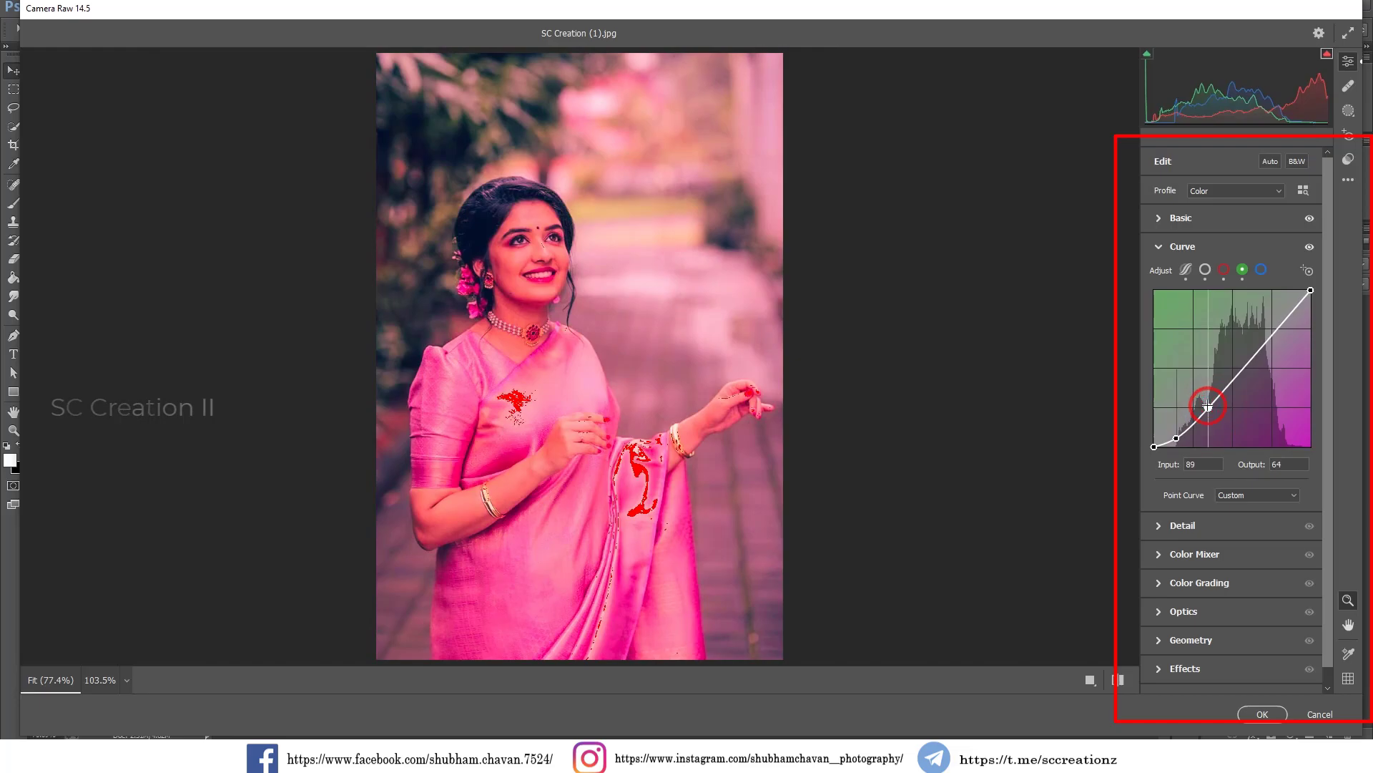
left_click_drag(1208, 407, 1207, 407)
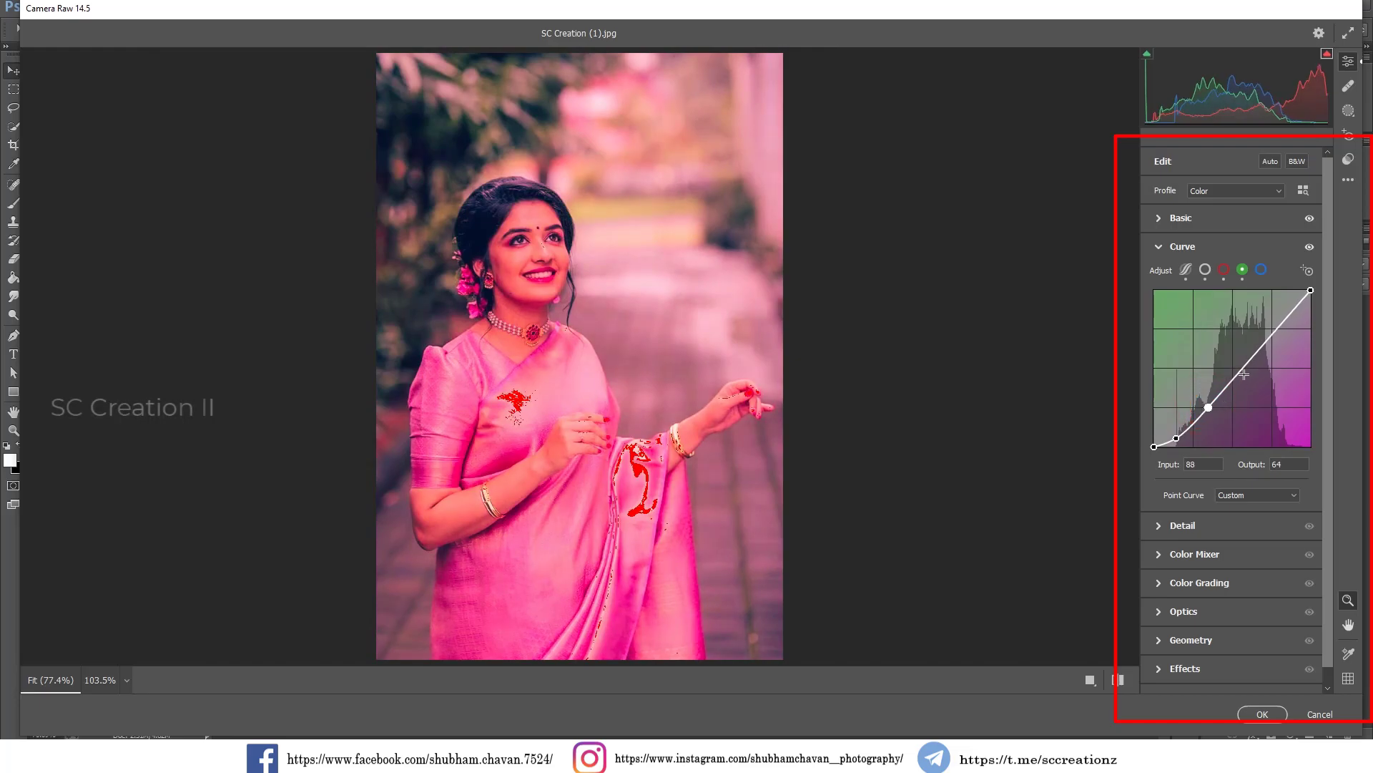
left_click_drag(1235, 377, 1224, 374)
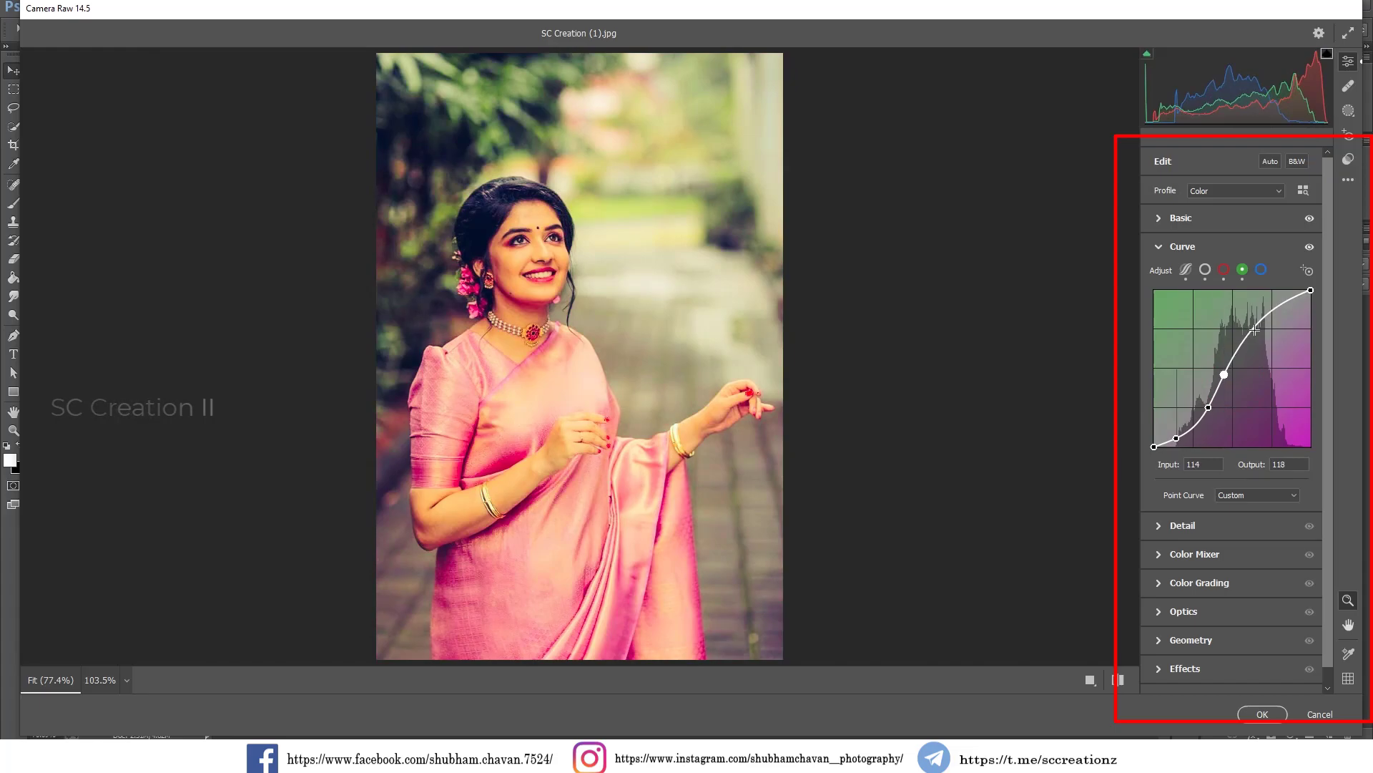
left_click_drag(1248, 335, 1253, 340)
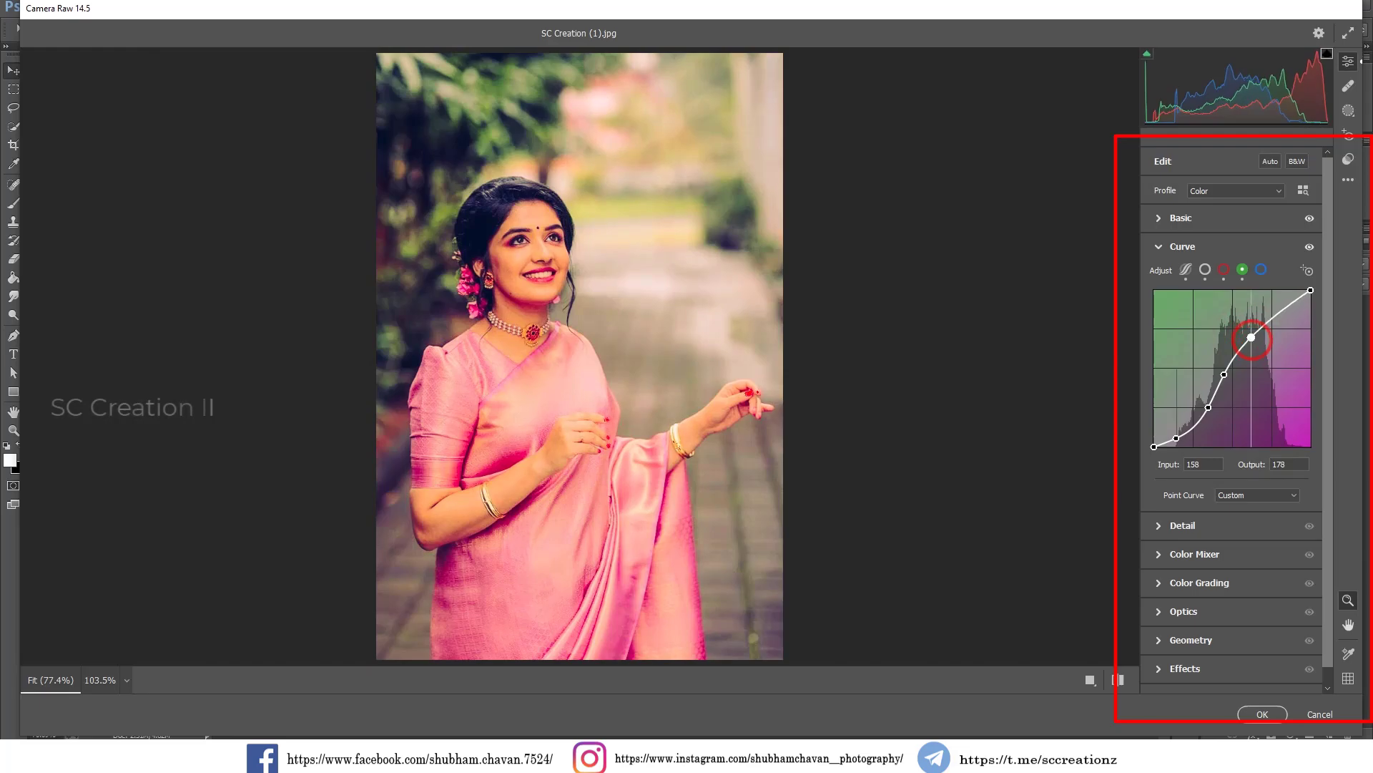
left_click(1224, 373)
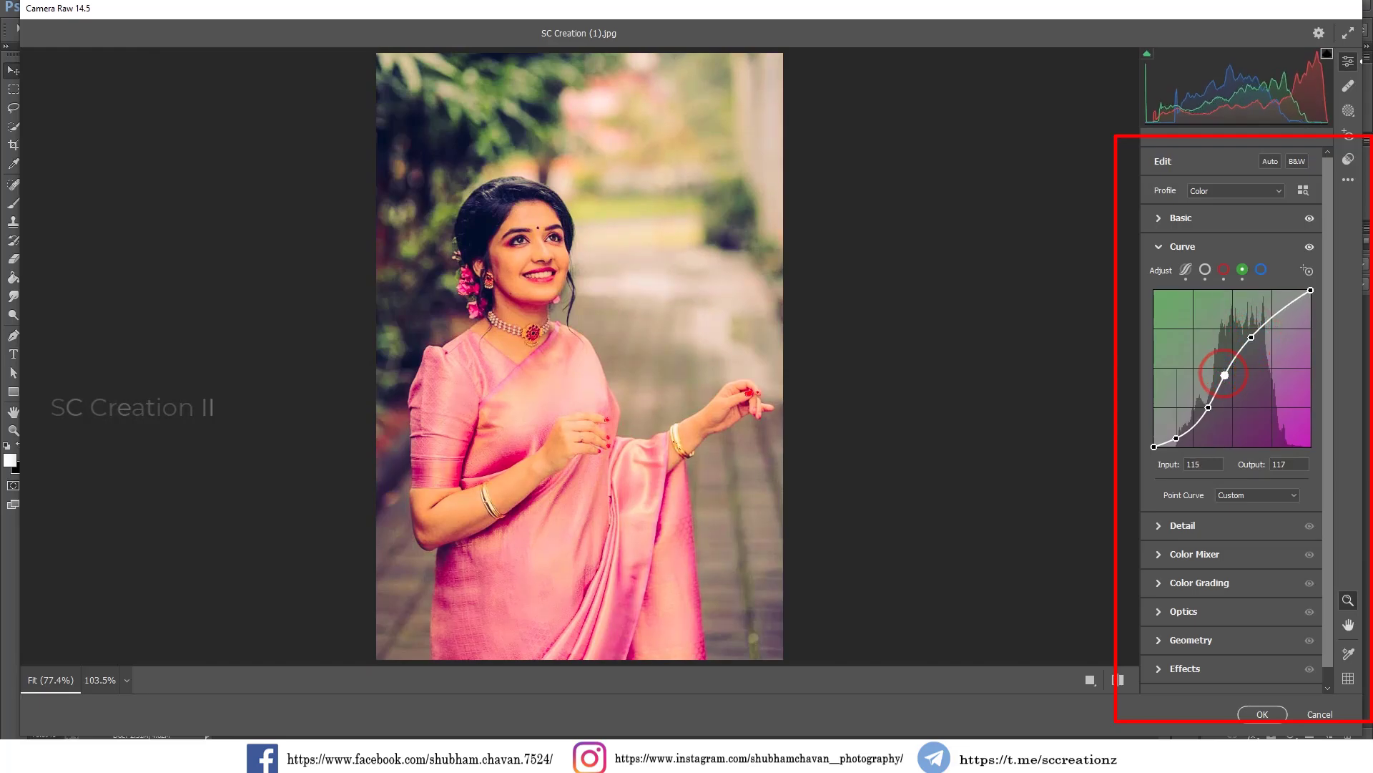
left_click(1251, 337)
left_click_drag(1251, 338, 1252, 335)
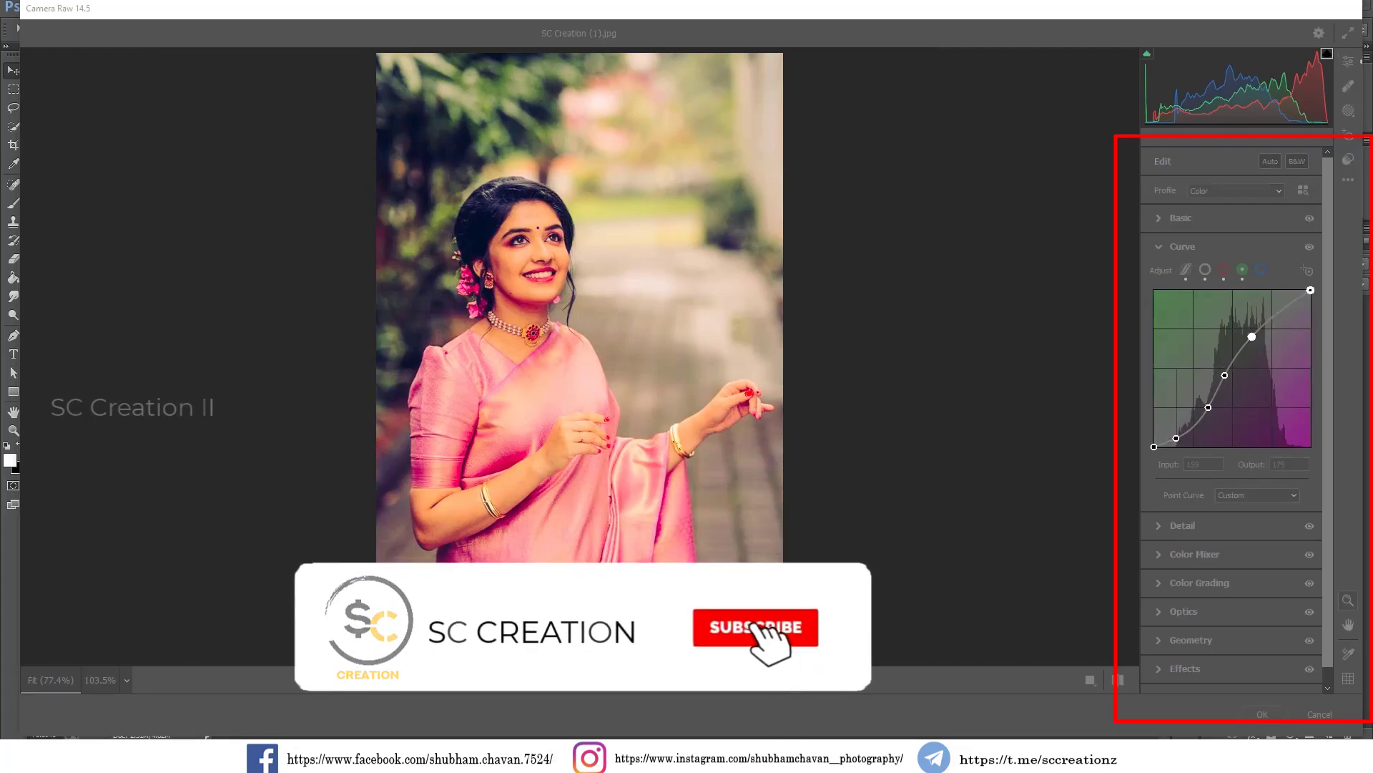
left_click(1352, 290)
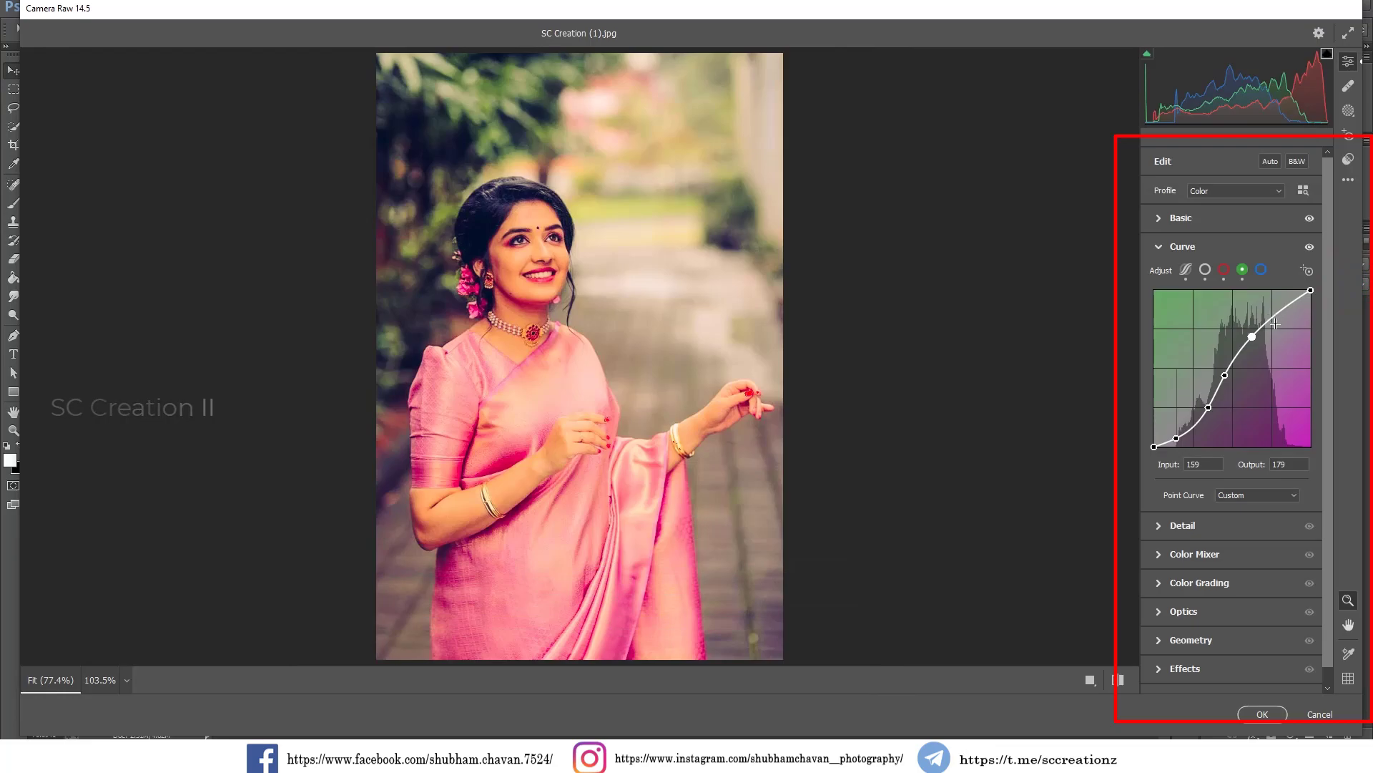
left_click(1287, 308)
left_click_drag(1286, 307, 1290, 305)
Step: Shape the blue channel curve: shadow point near 32/18, midtones around 177/190, white output 248
left_click(1261, 269)
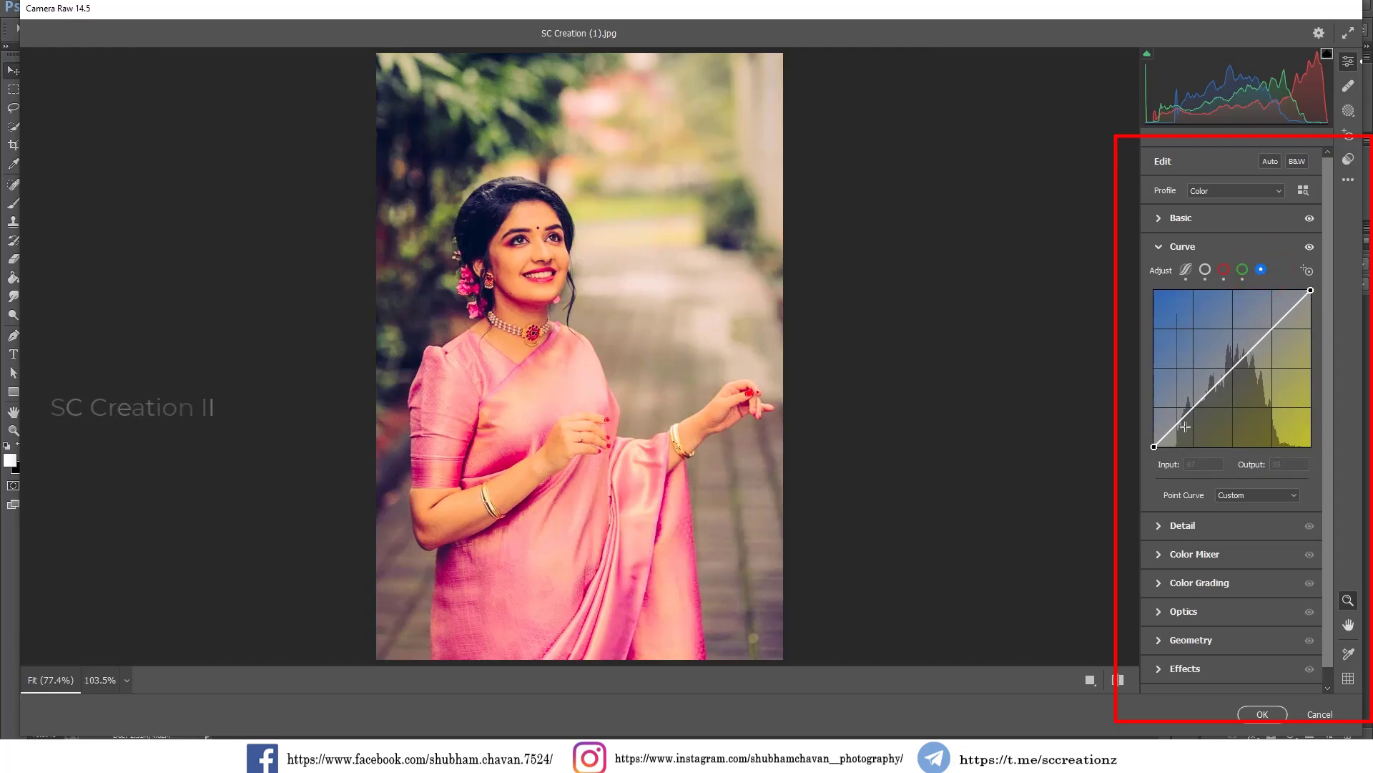
left_click_drag(1171, 443, 1202, 407)
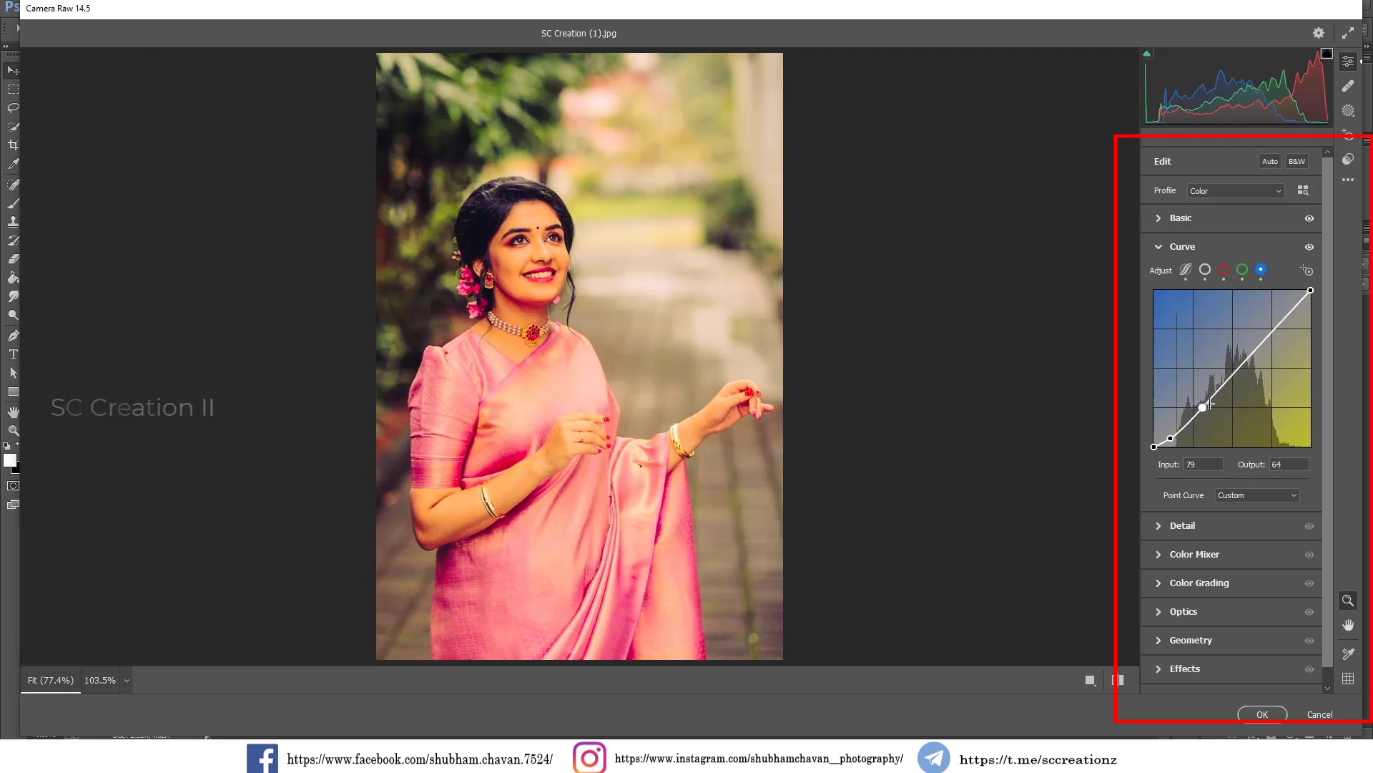
left_click(1231, 373)
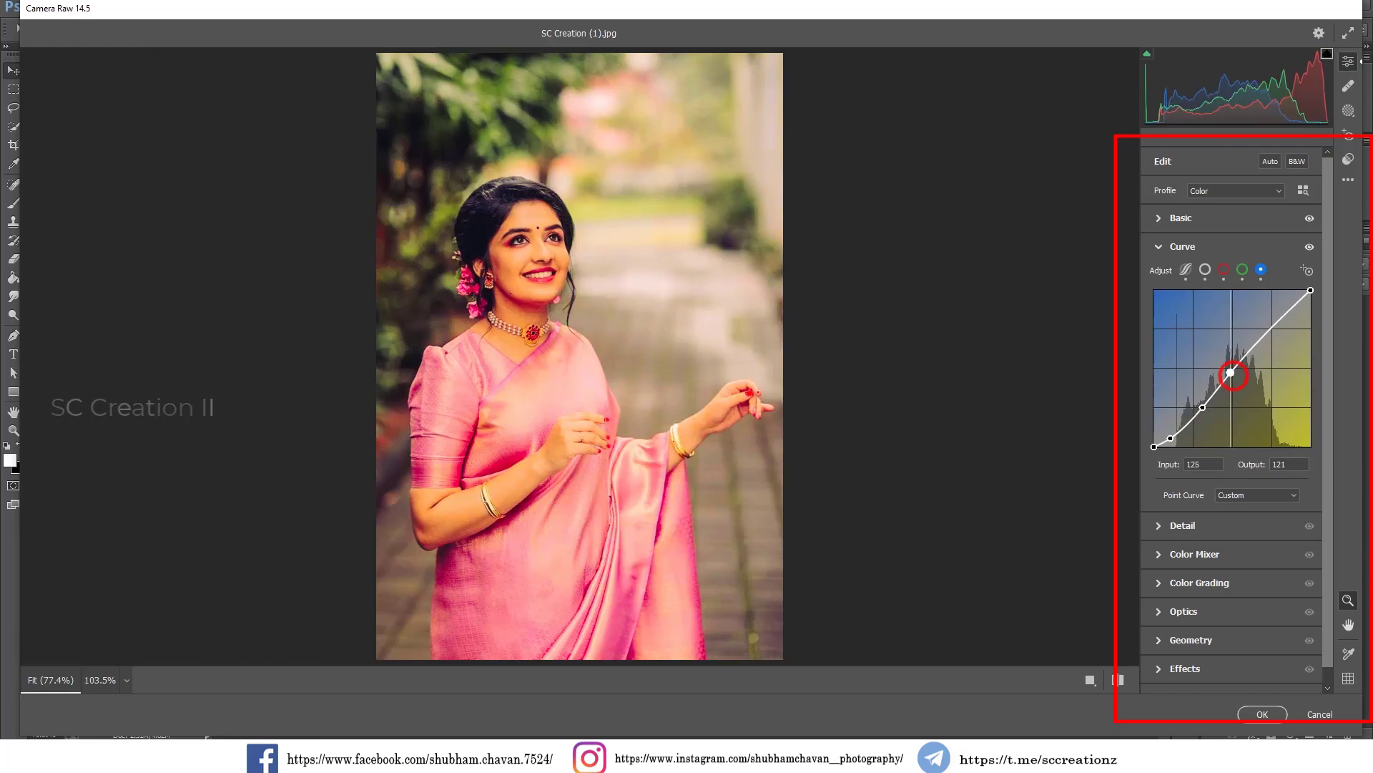
left_click_drag(1230, 372, 1224, 371)
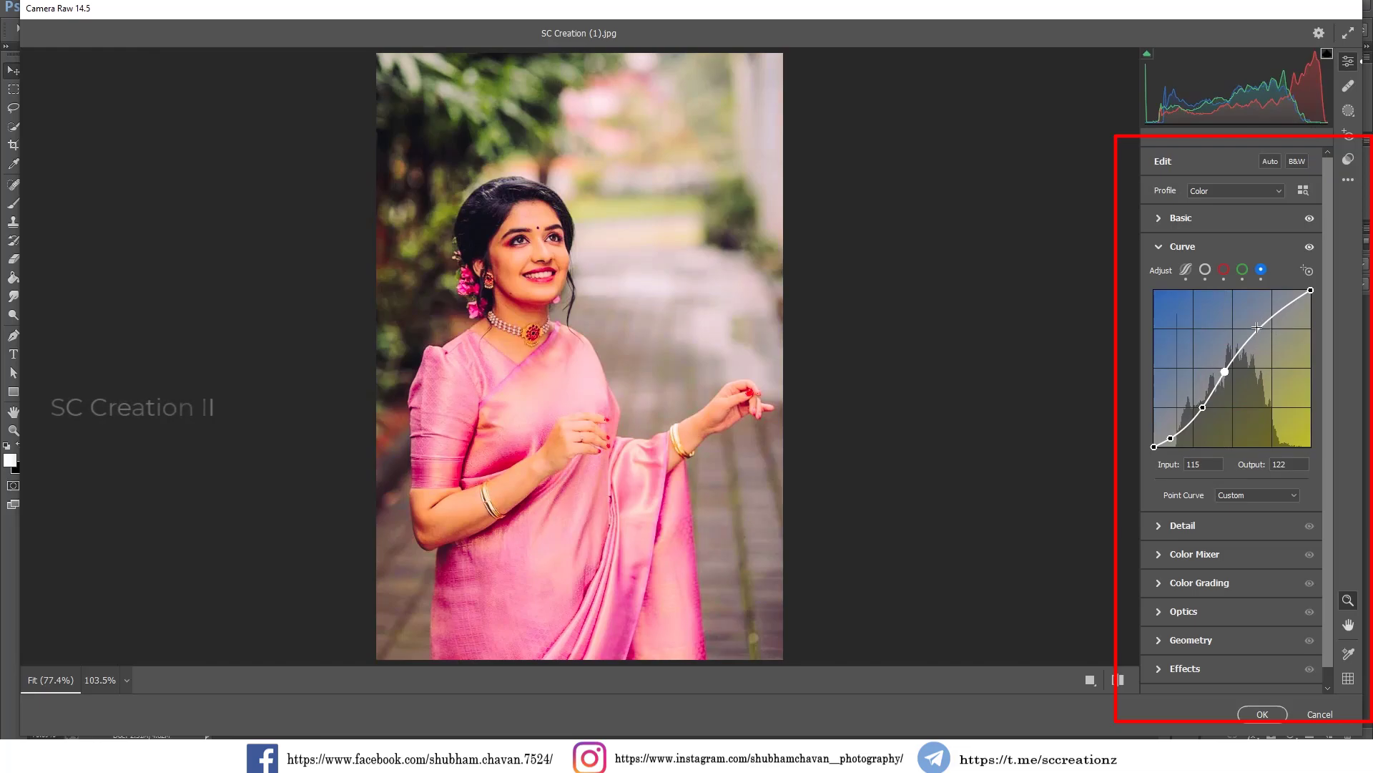
left_click_drag(1256, 329, 1261, 330)
left_click_drag(1260, 333, 1262, 330)
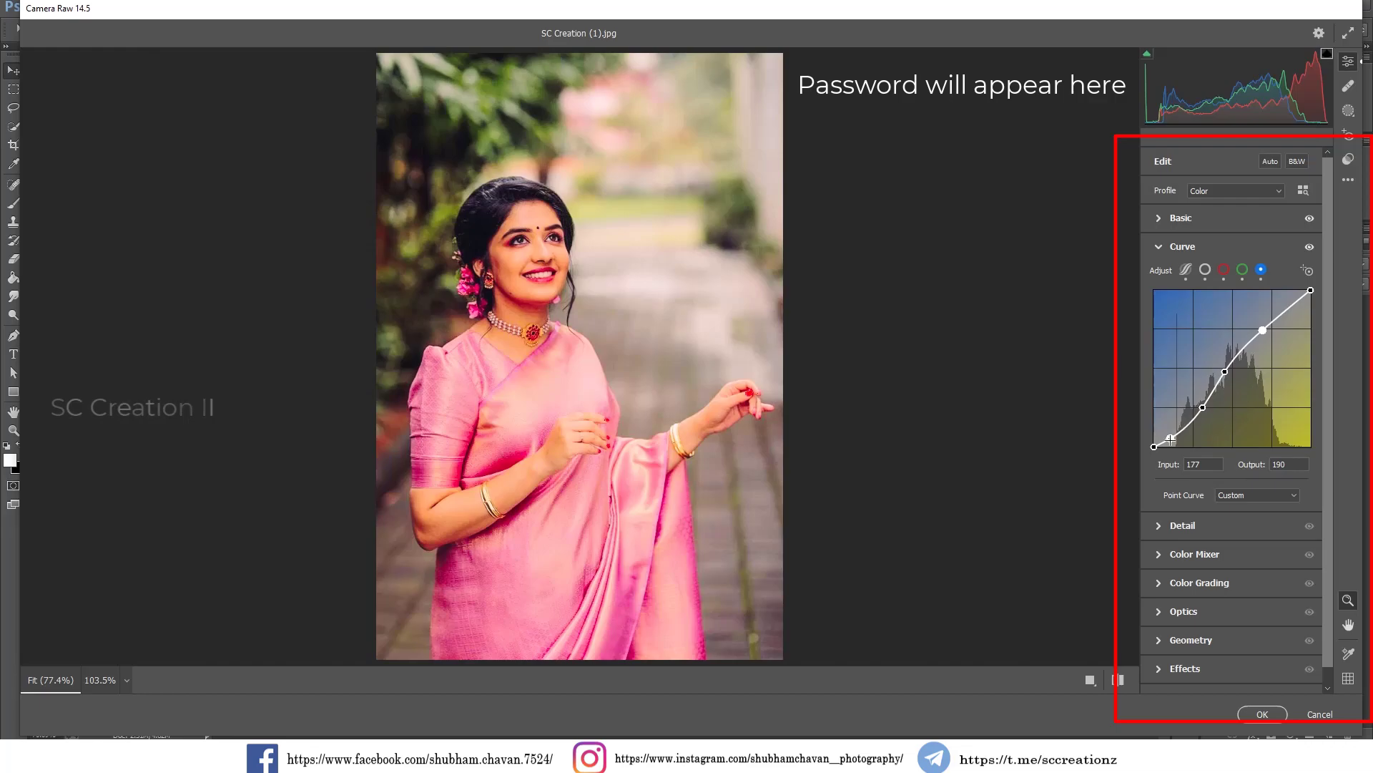
left_click_drag(1170, 438, 1173, 435)
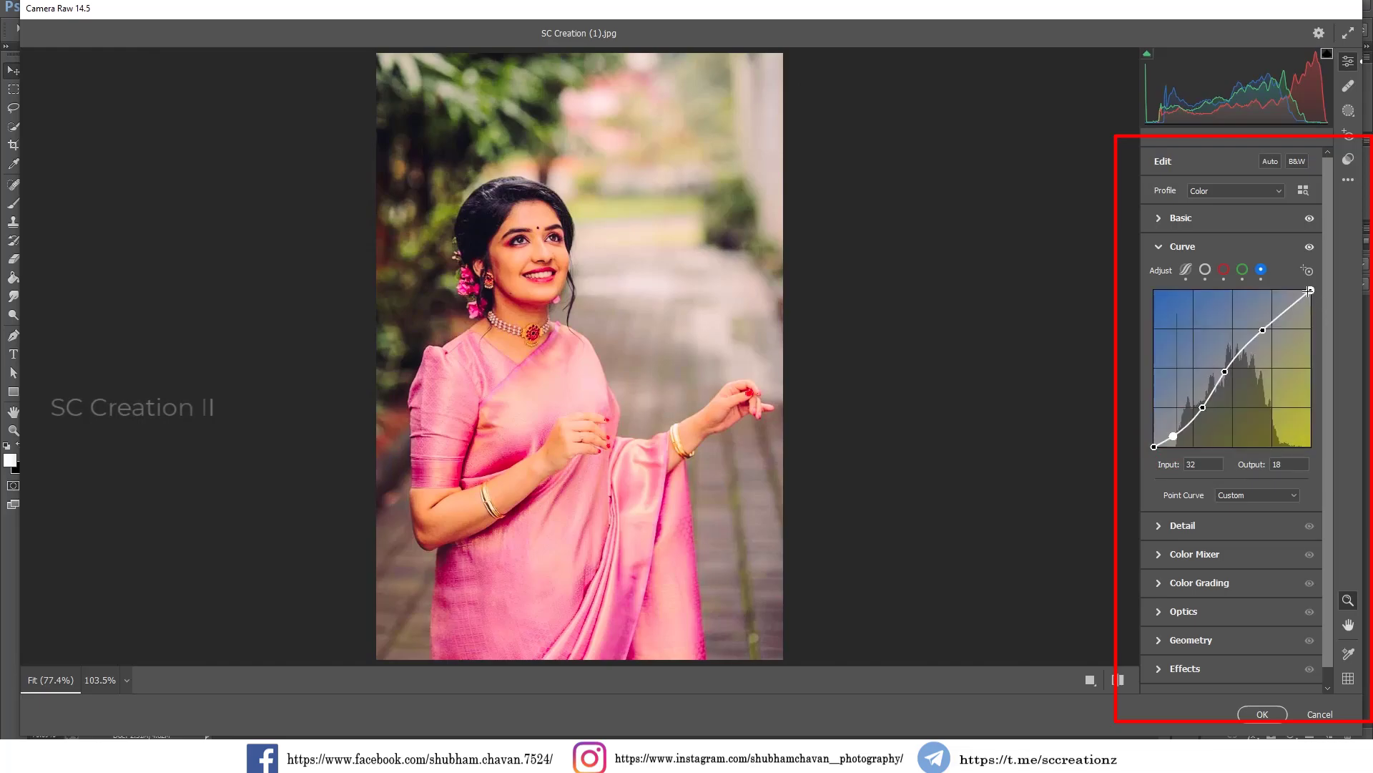
left_click_drag(1310, 290, 1309, 295)
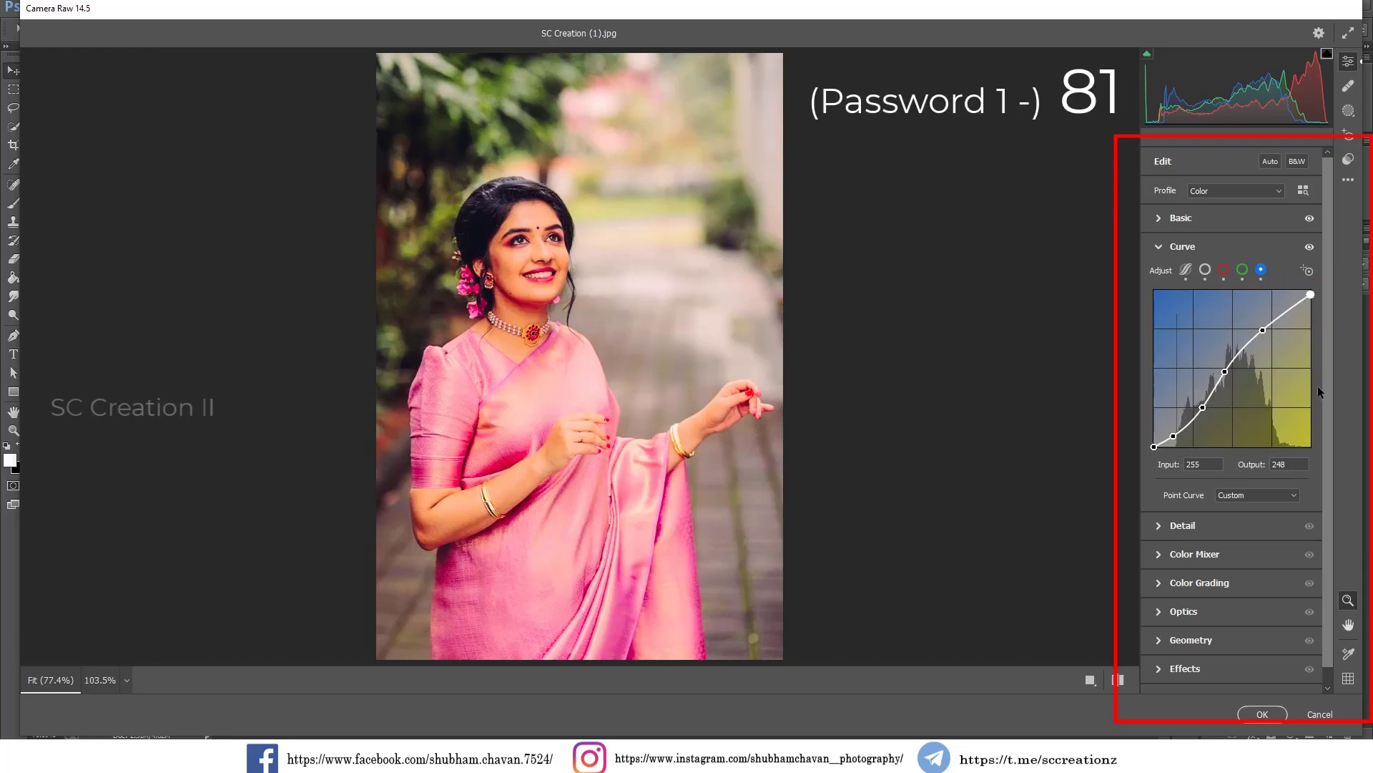
Step: Set Detail Sharpening to 41, Noise Reduction to 4 and Color Noise Reduction to 25
left_click(1164, 248)
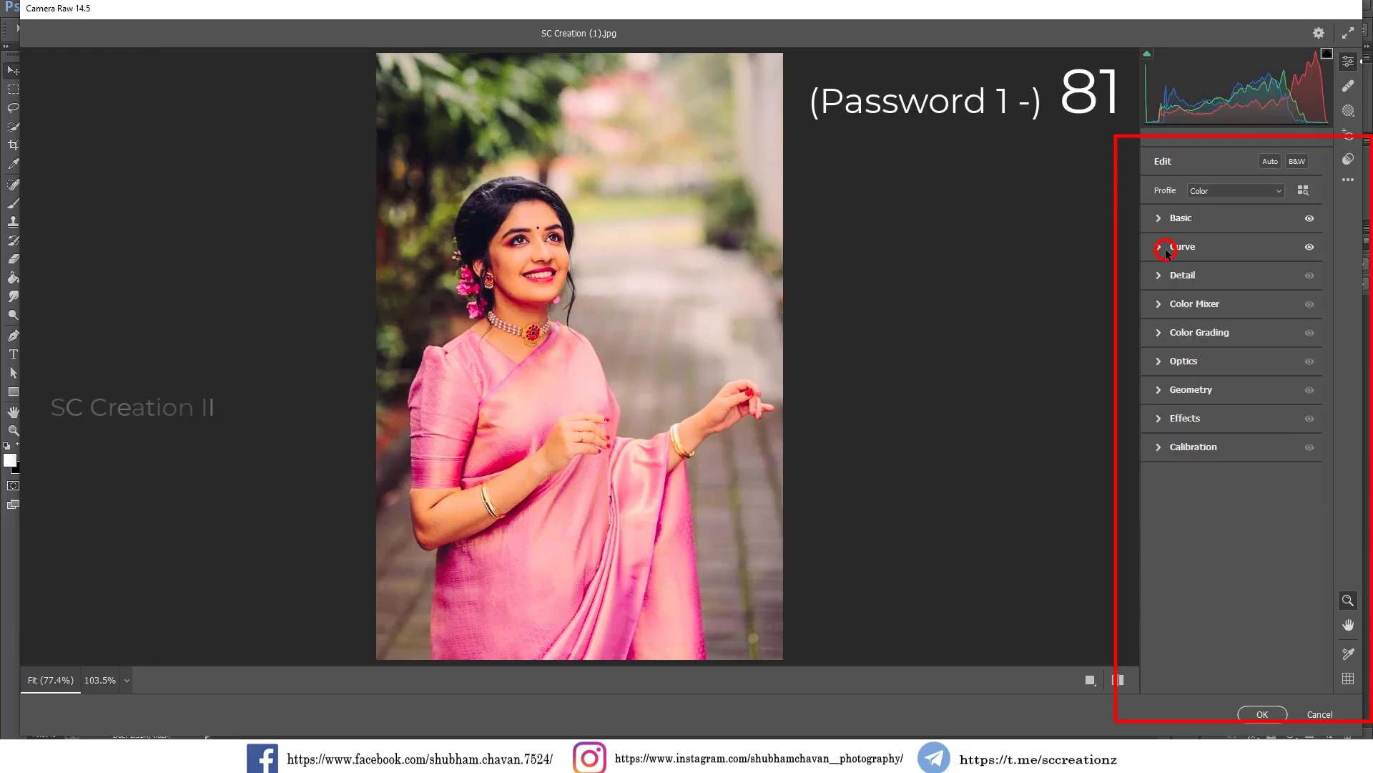
left_click(1170, 276)
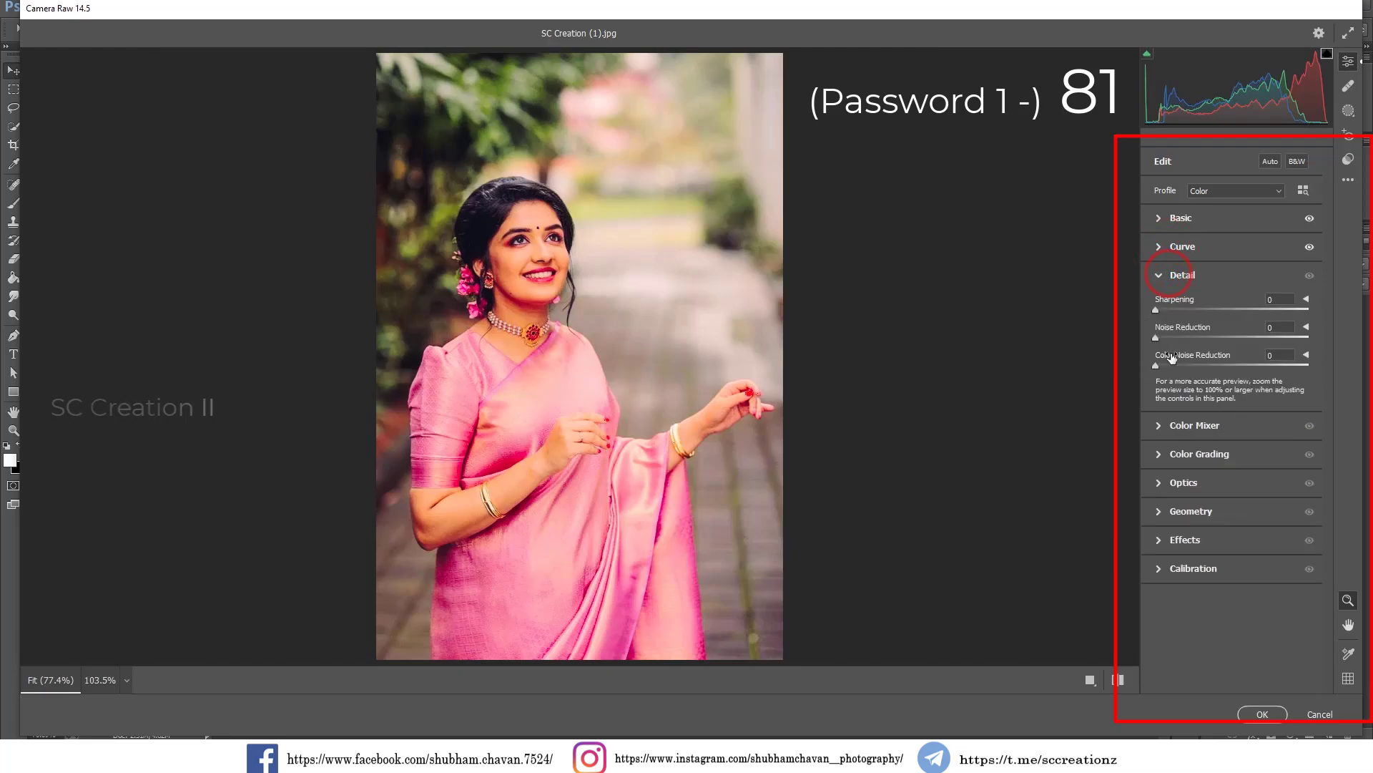
left_click_drag(1173, 310, 1197, 316)
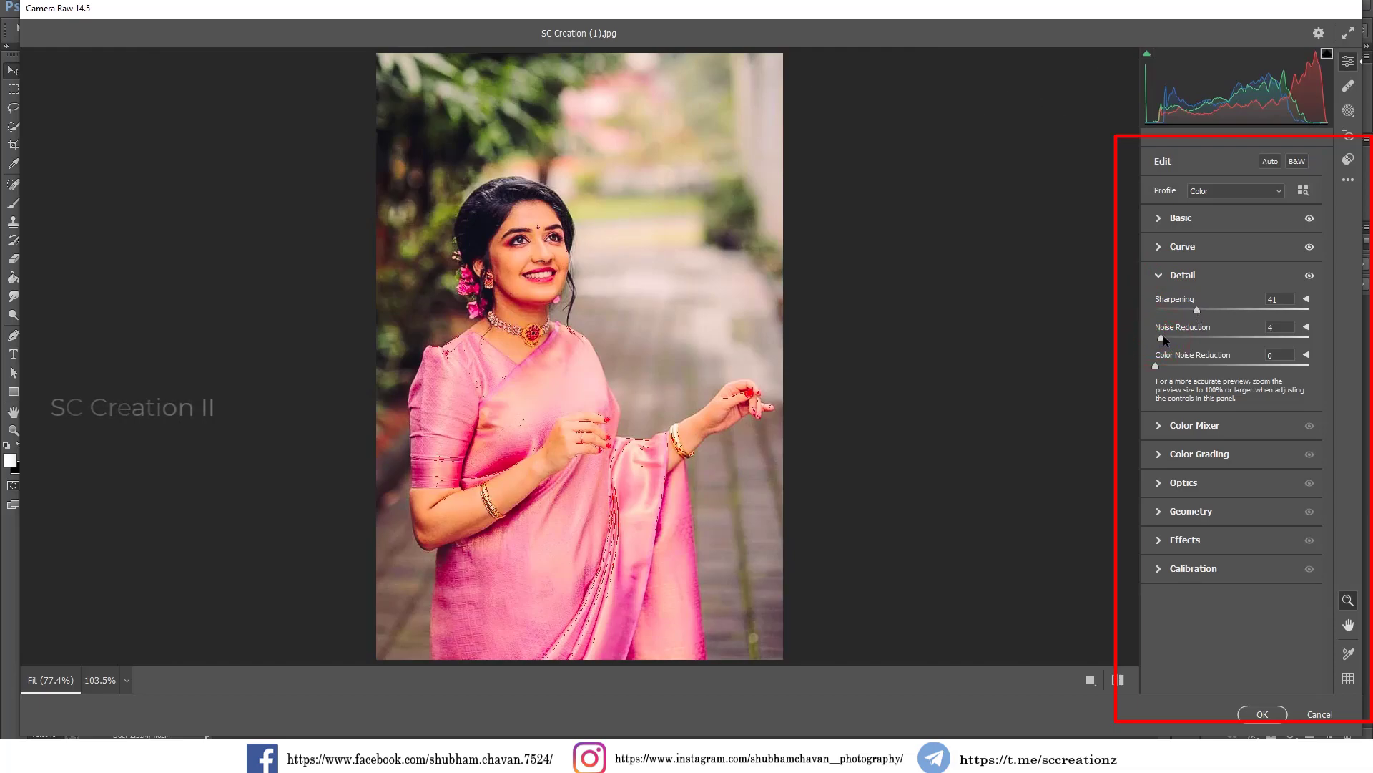
left_click_drag(1157, 366, 1182, 367)
left_click(1159, 276)
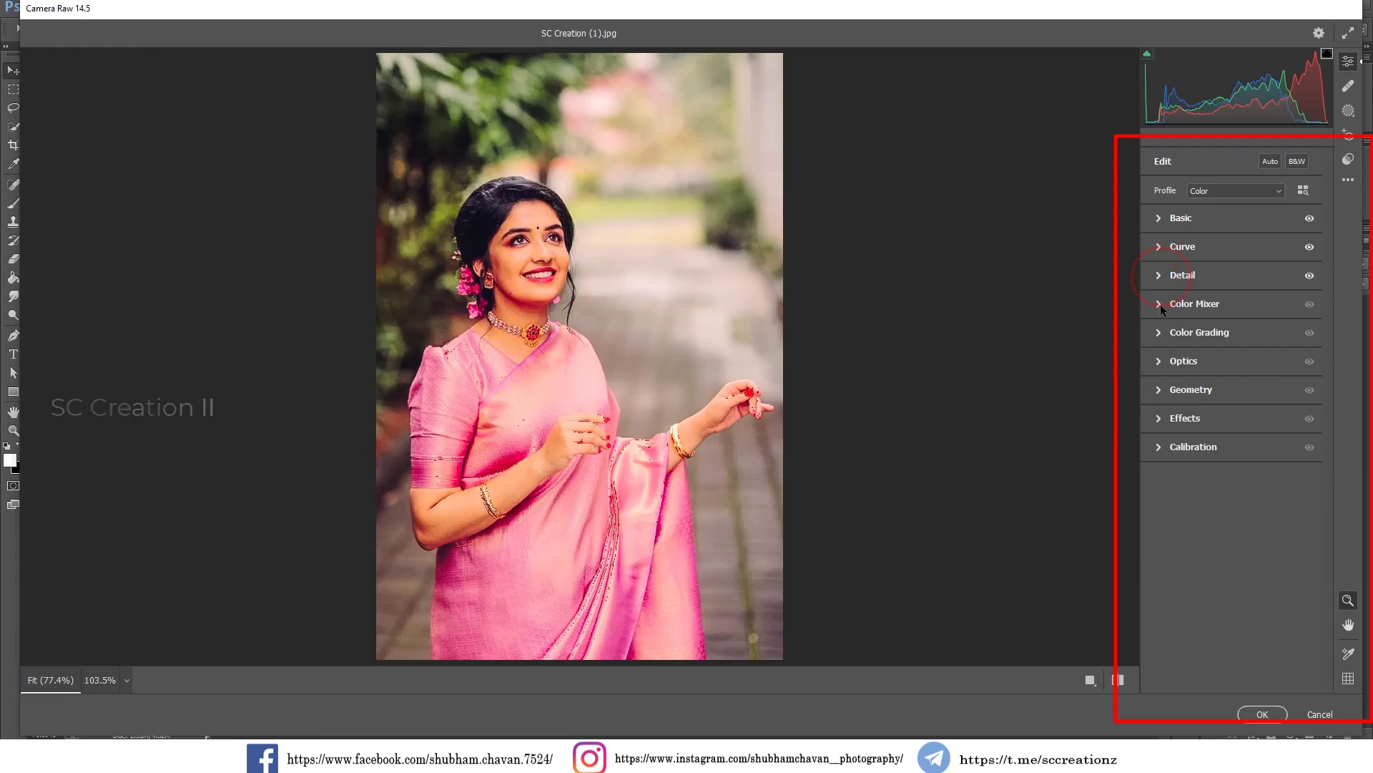
Step: Shift the HSL hues: Reds +11, Yellows -8, Aquas +10, Blues -23, Purples +20, Magentas +30
left_click(1160, 304)
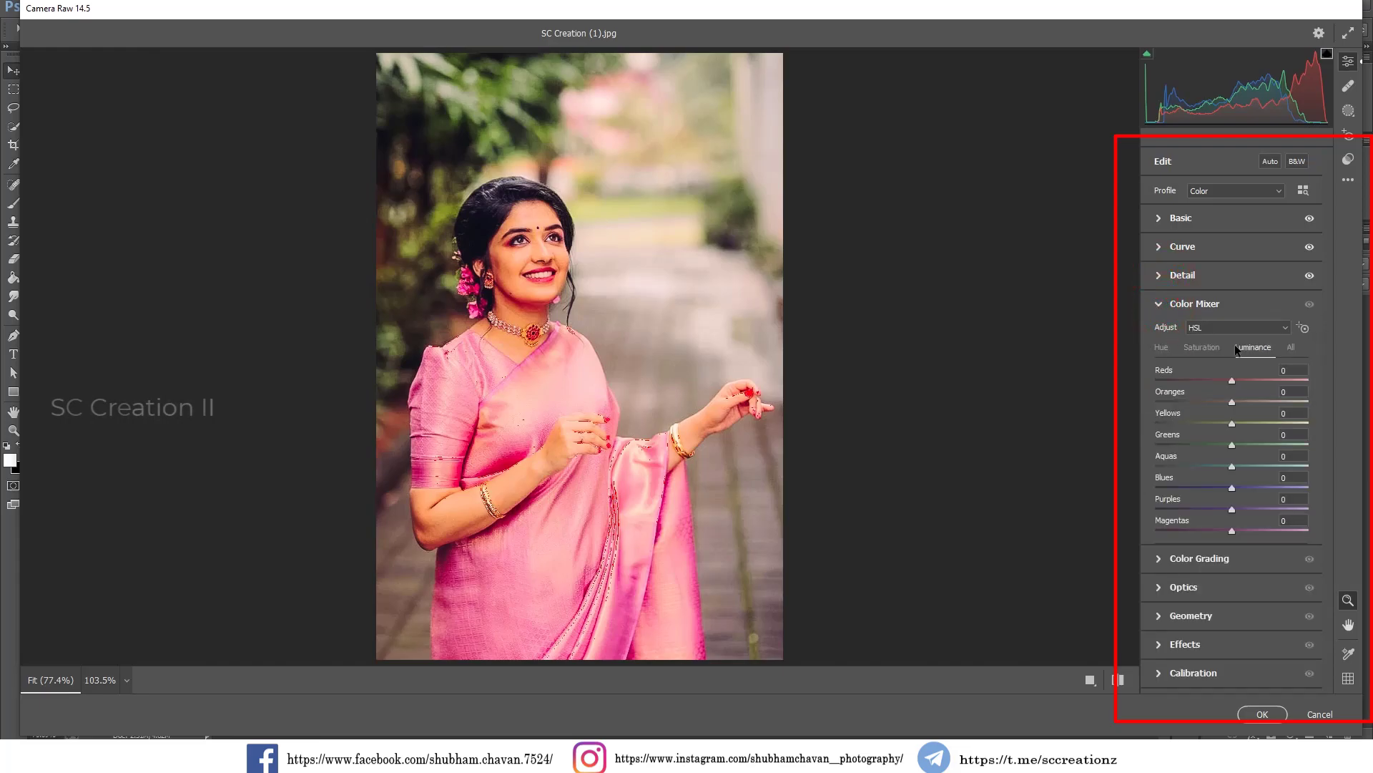
left_click(1161, 347)
left_click_drag(1231, 380, 1236, 403)
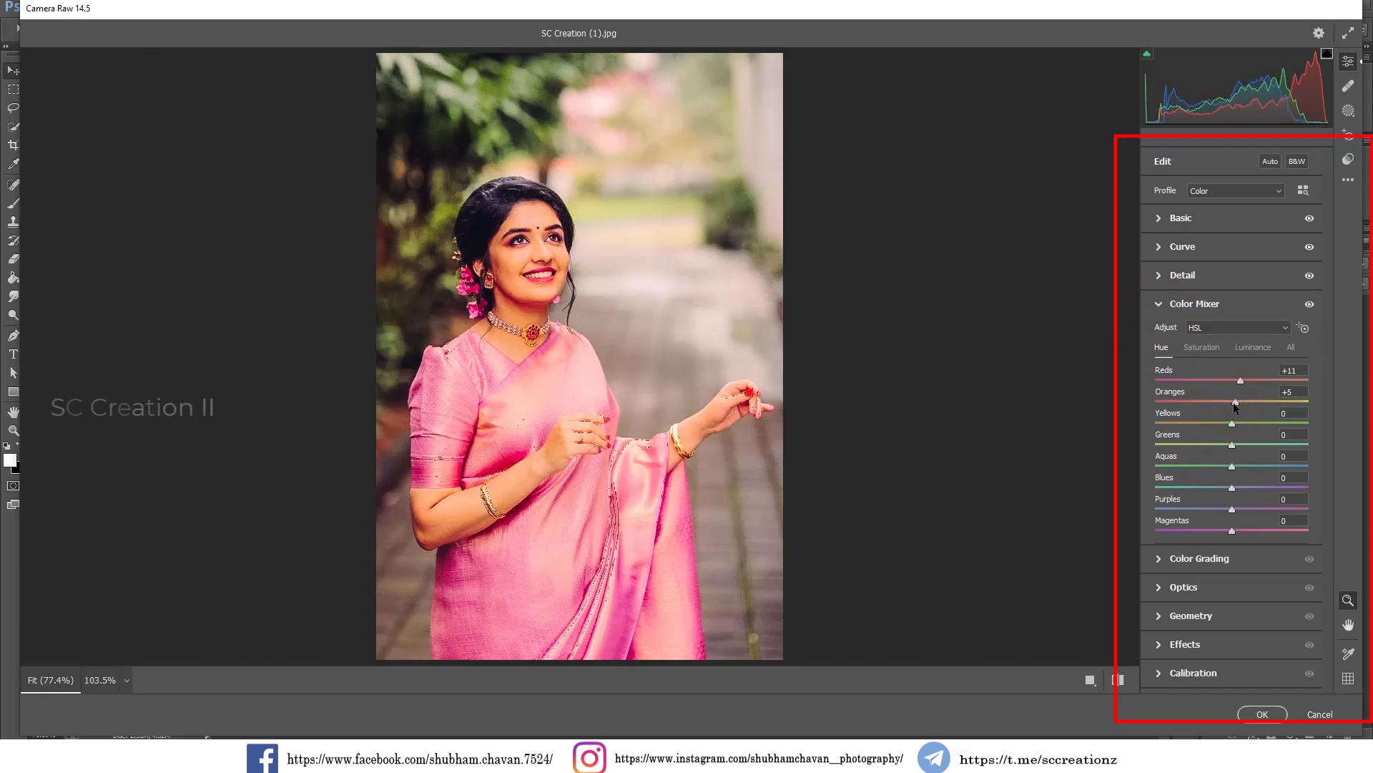
left_click_drag(1231, 424, 1226, 426)
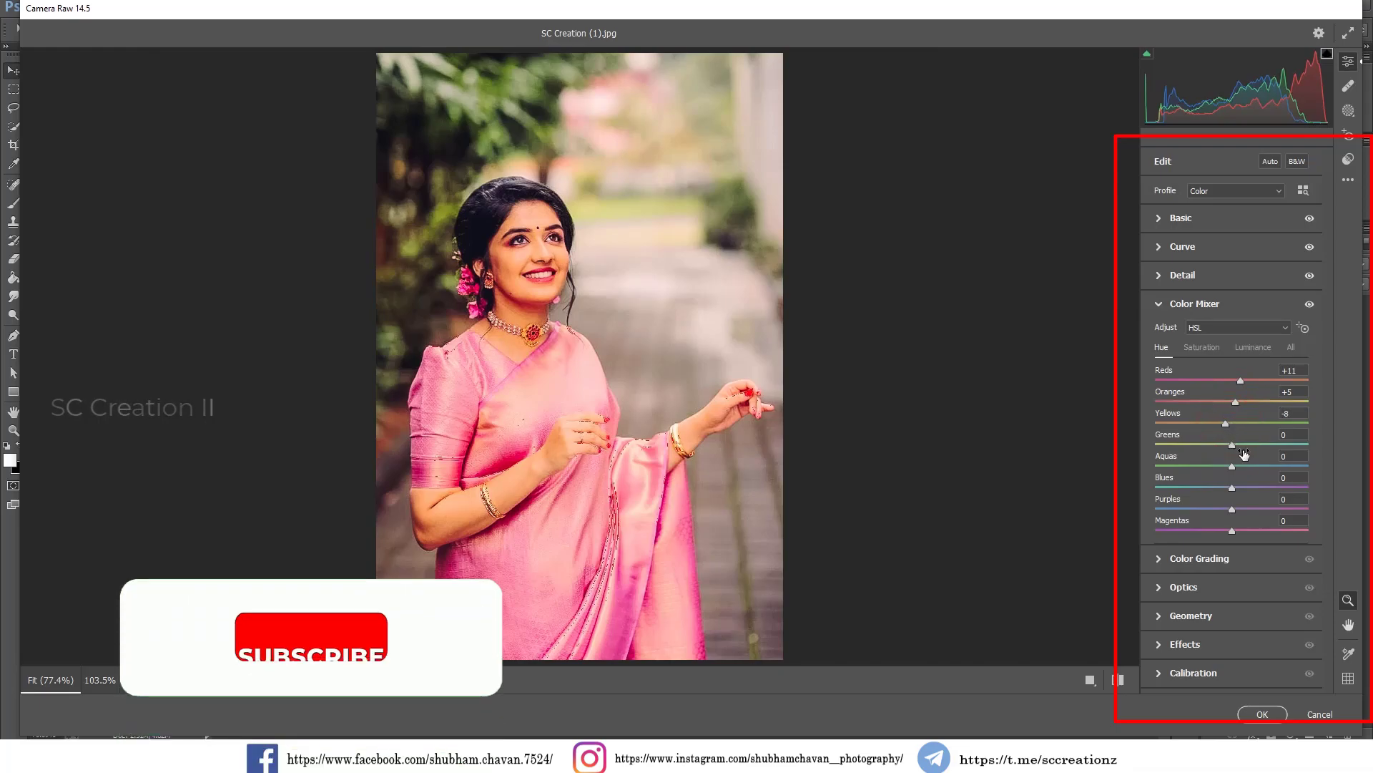
mouse_move(1232, 445)
left_mouse_down()
mouse_move(1240, 466)
mouse_move(1214, 491)
mouse_move(1239, 507)
left_mouse_up()
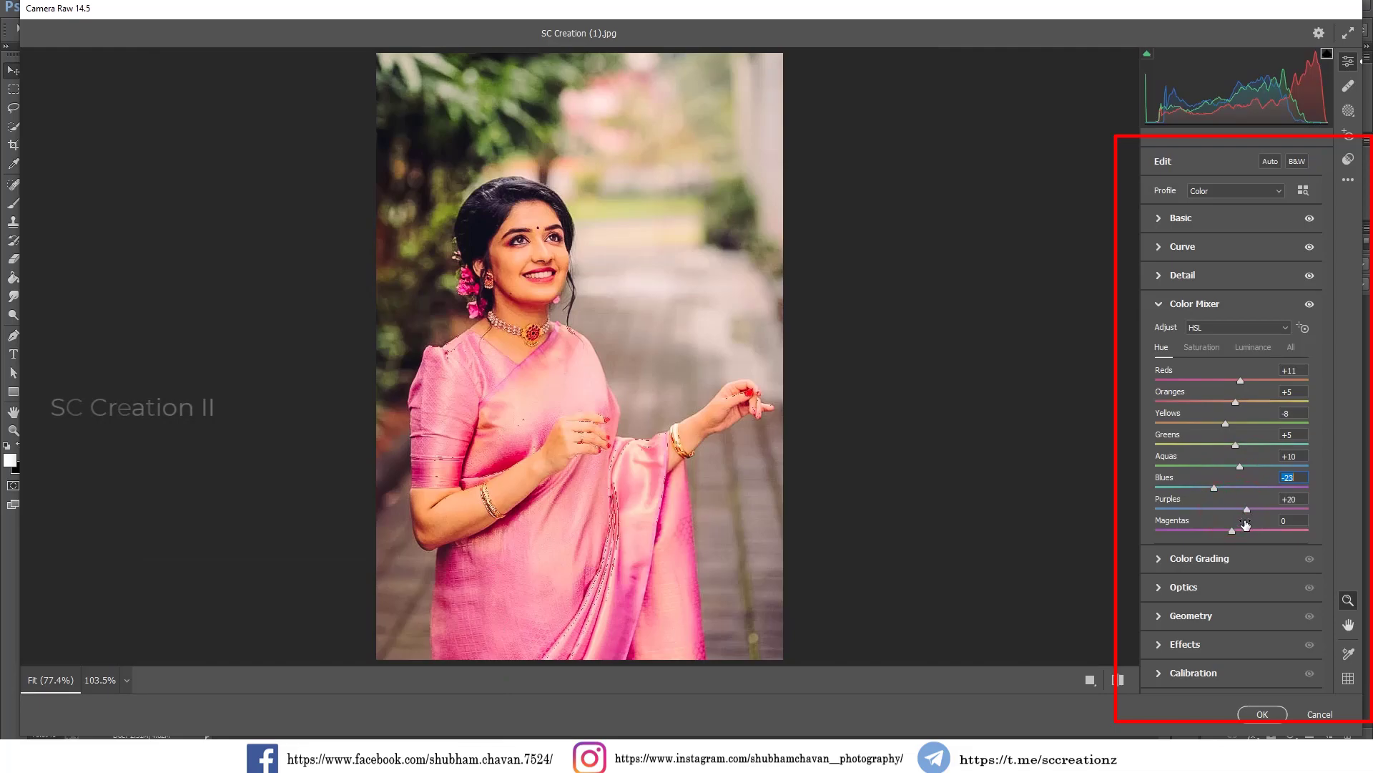
left_click_drag(1232, 530, 1255, 530)
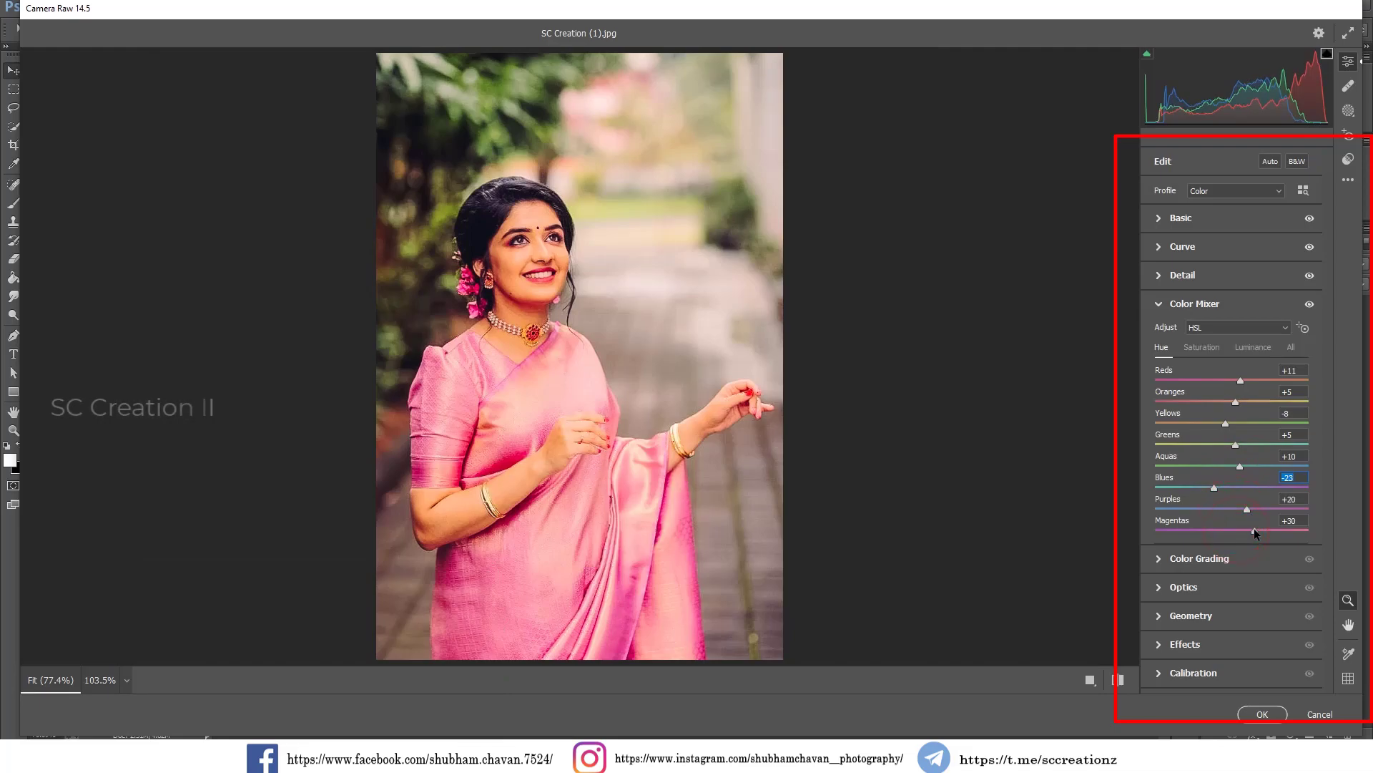
left_click(1201, 347)
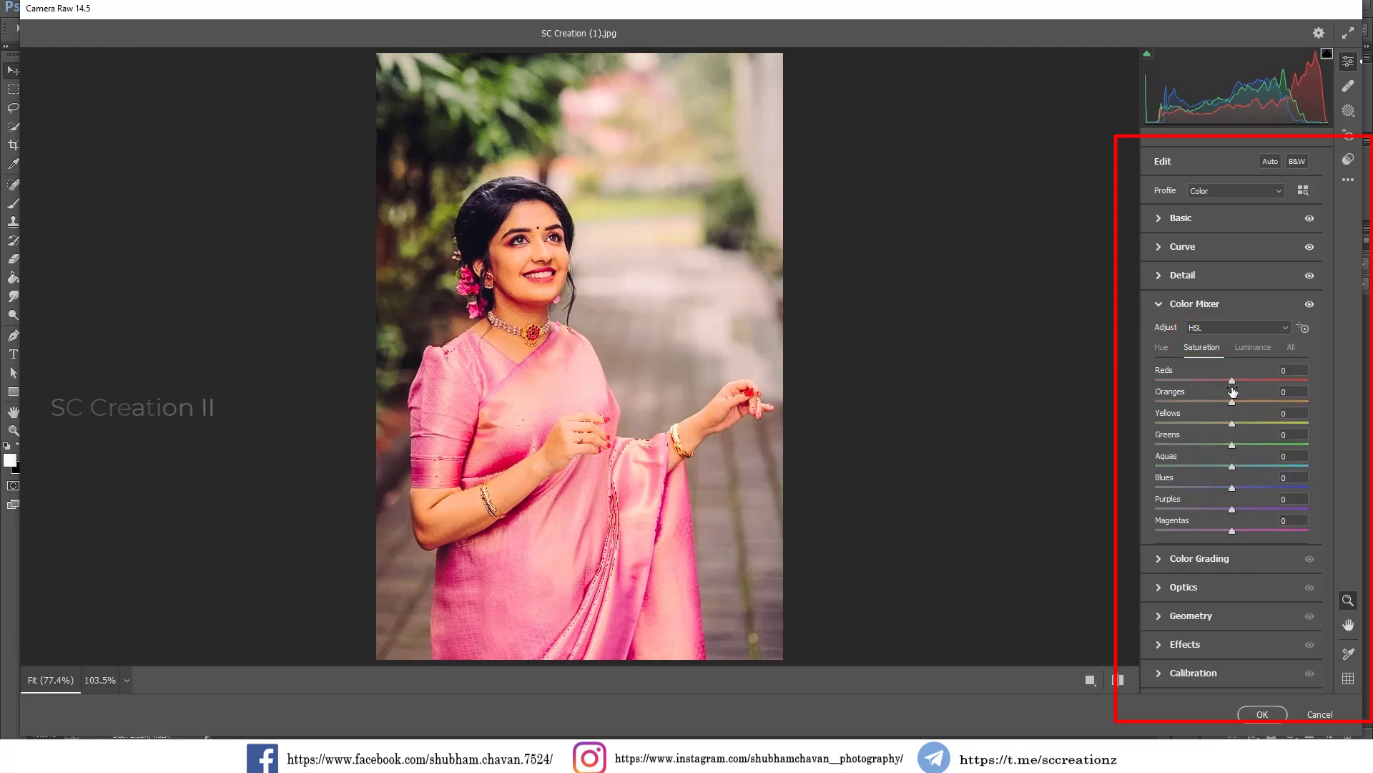
Step: Lower HSL saturation to Reds -14, Oranges -40, Yellows -15, Greens/Aquas -51, Blues -25, Purples -44, Magentas -31
mouse_move(1232, 383)
left_mouse_down()
mouse_move(1255, 381)
mouse_move(1223, 396)
left_mouse_up()
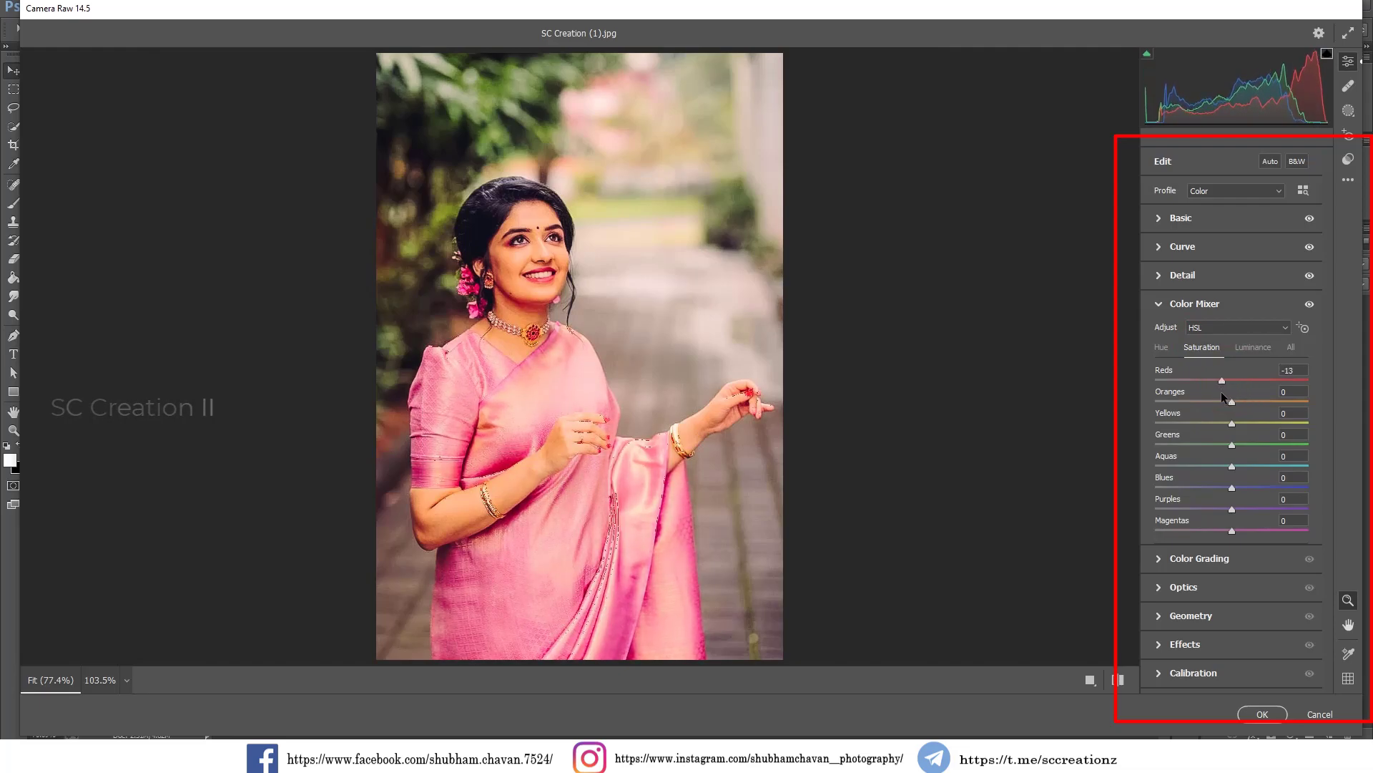
left_click_drag(1231, 401, 1212, 404)
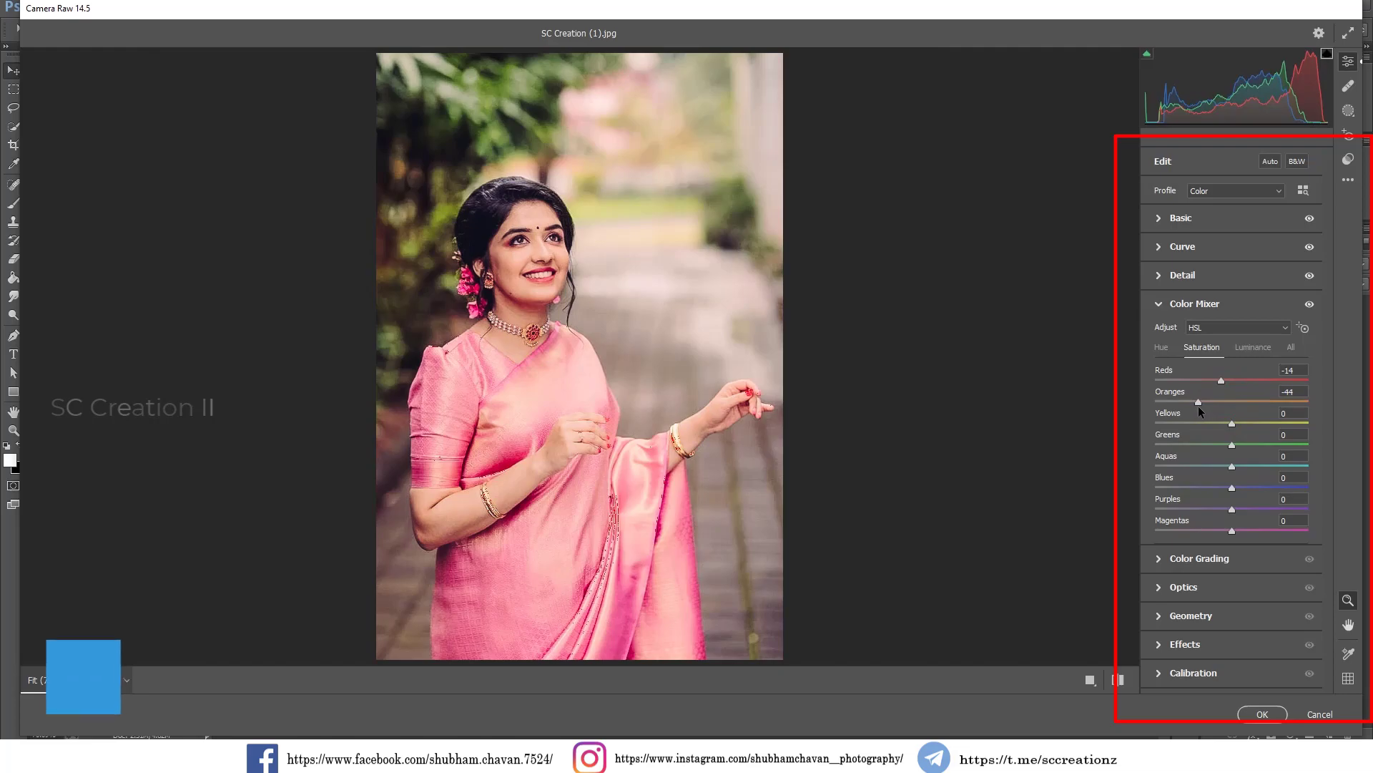
mouse_move(1199, 406)
left_mouse_down()
mouse_move(1217, 404)
mouse_move(1201, 411)
left_mouse_up()
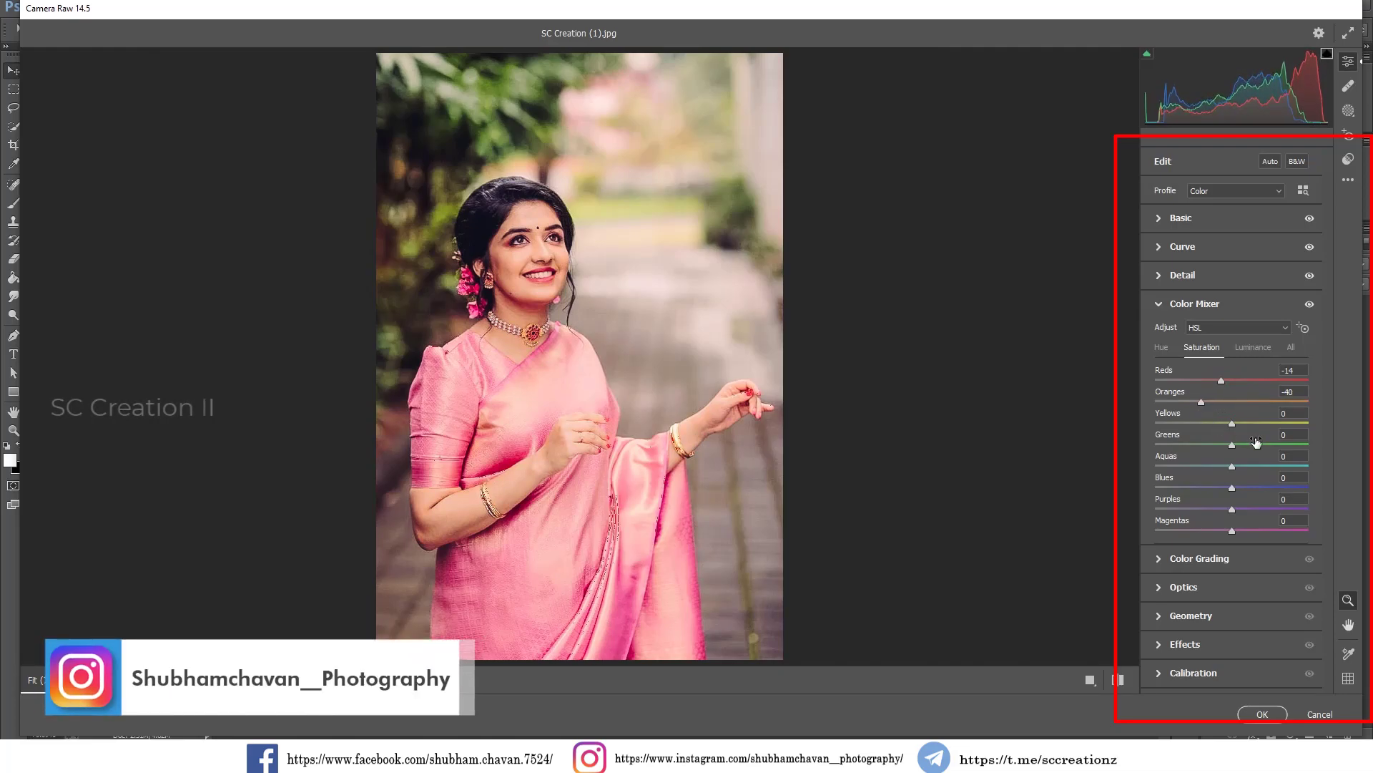
left_click_drag(1229, 423, 1221, 422)
left_click_drag(1231, 445, 1192, 444)
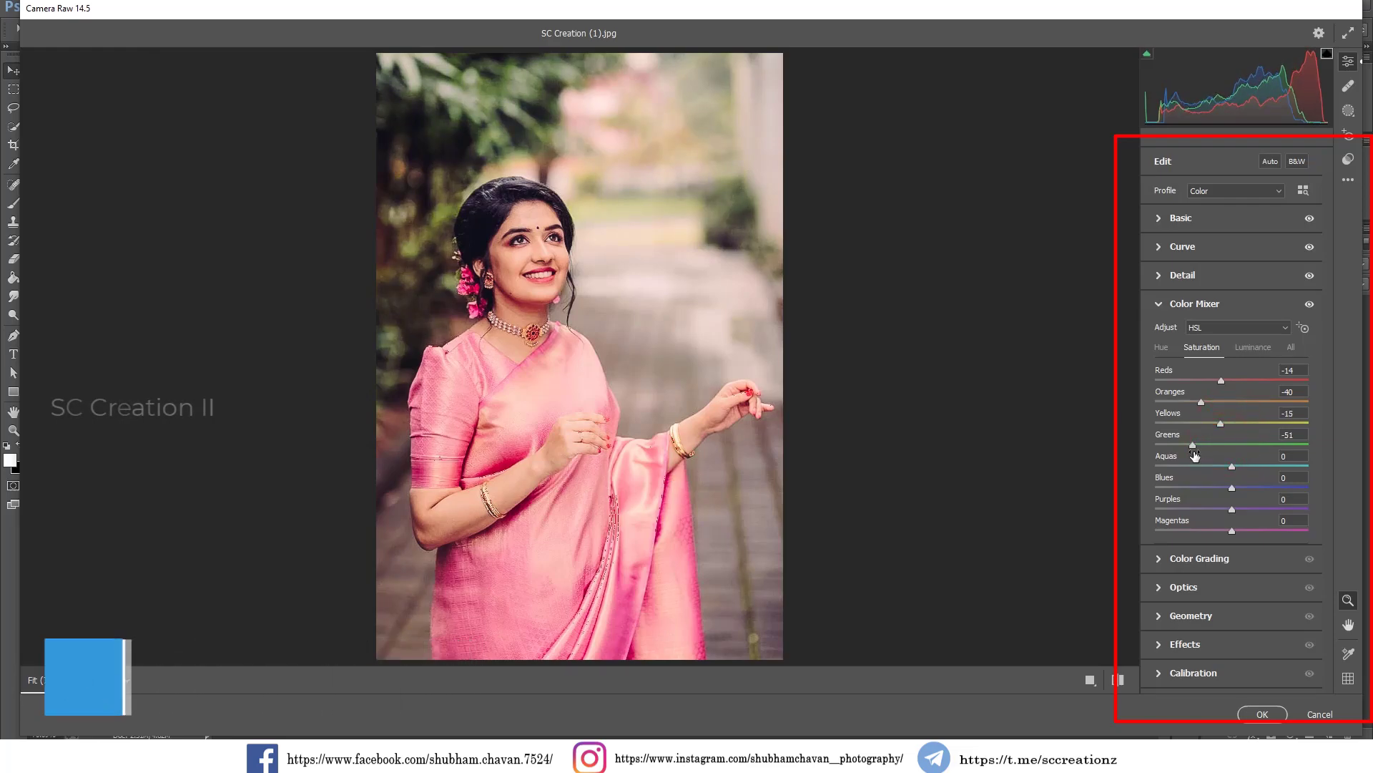
left_click(1192, 466)
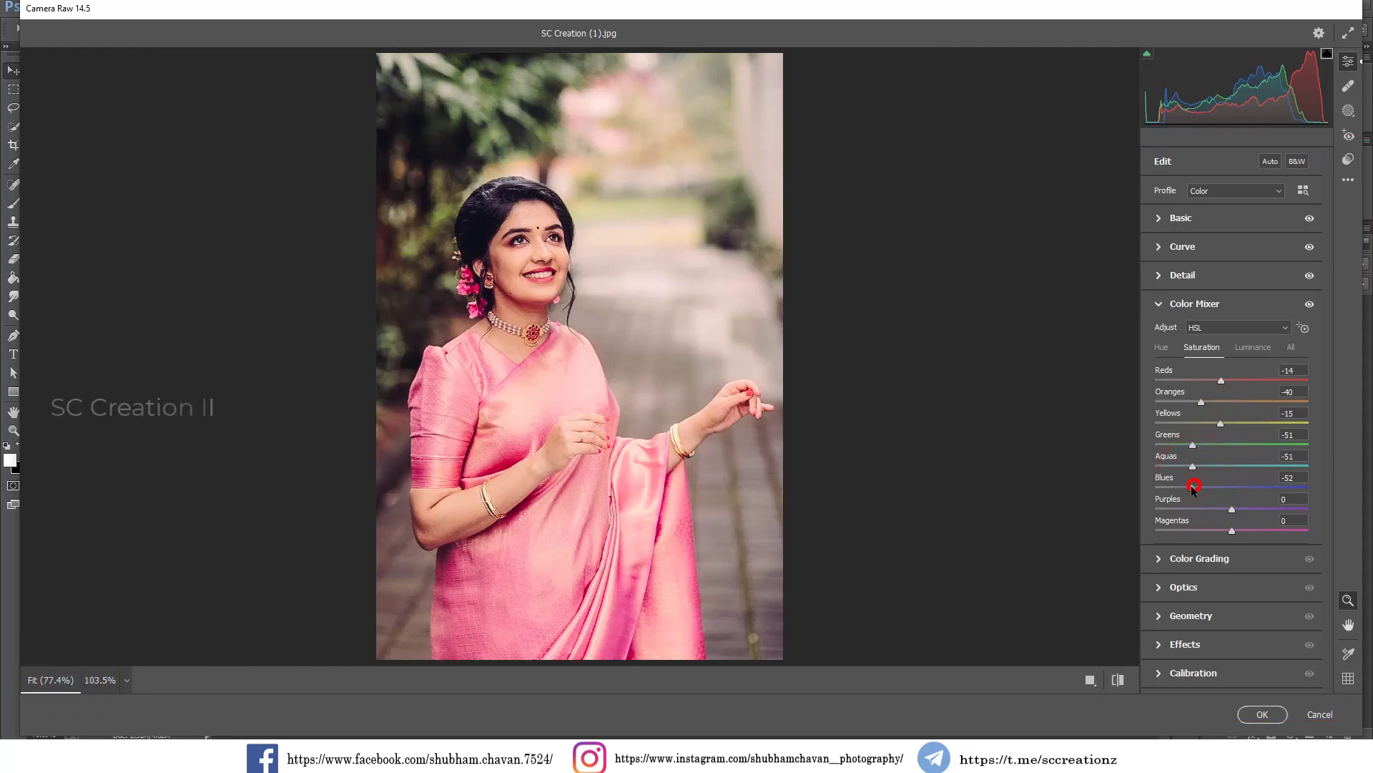
left_click_drag(1191, 488, 1212, 488)
left_click(1198, 509)
left_click_drag(1205, 530, 1208, 530)
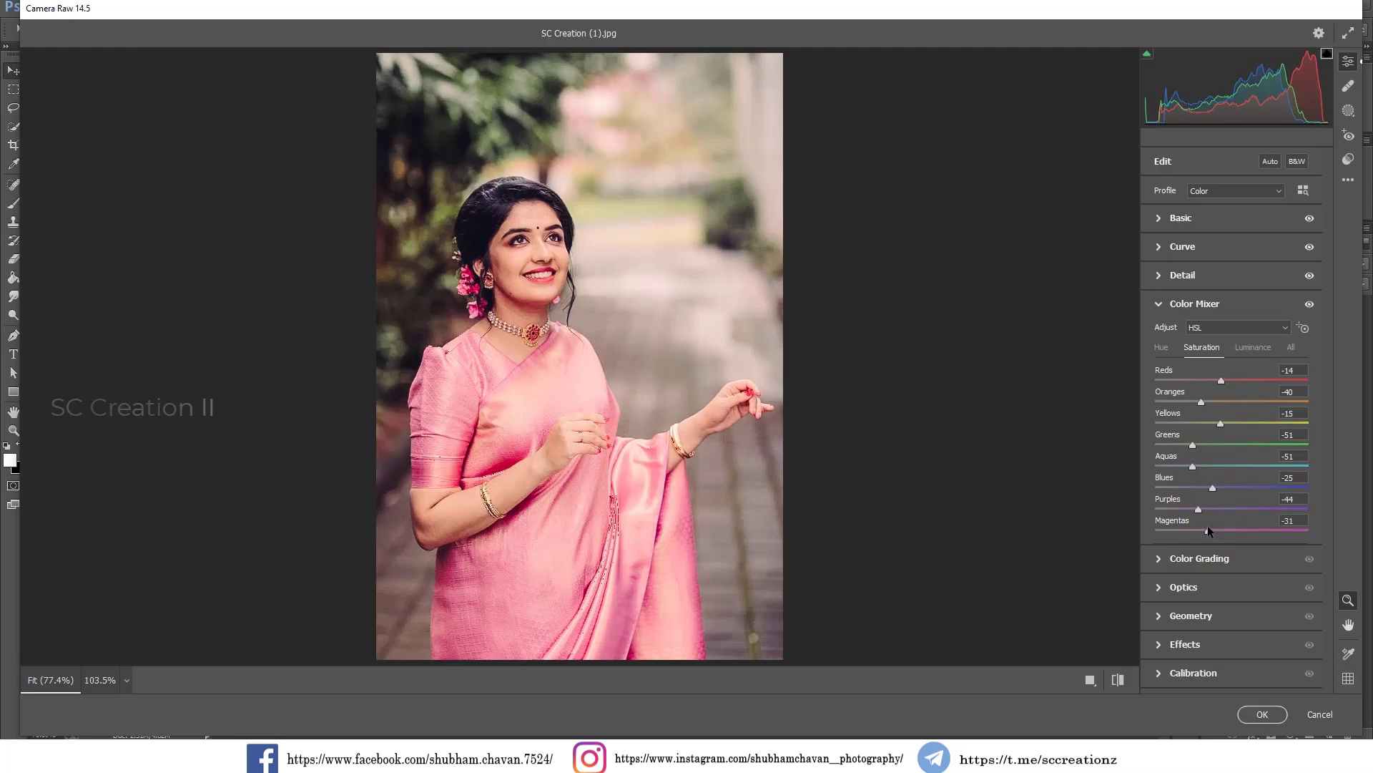
mouse_move(1209, 527)
left_mouse_down()
mouse_move(1270, 533)
mouse_move(1209, 537)
left_mouse_up()
left_click(1252, 347)
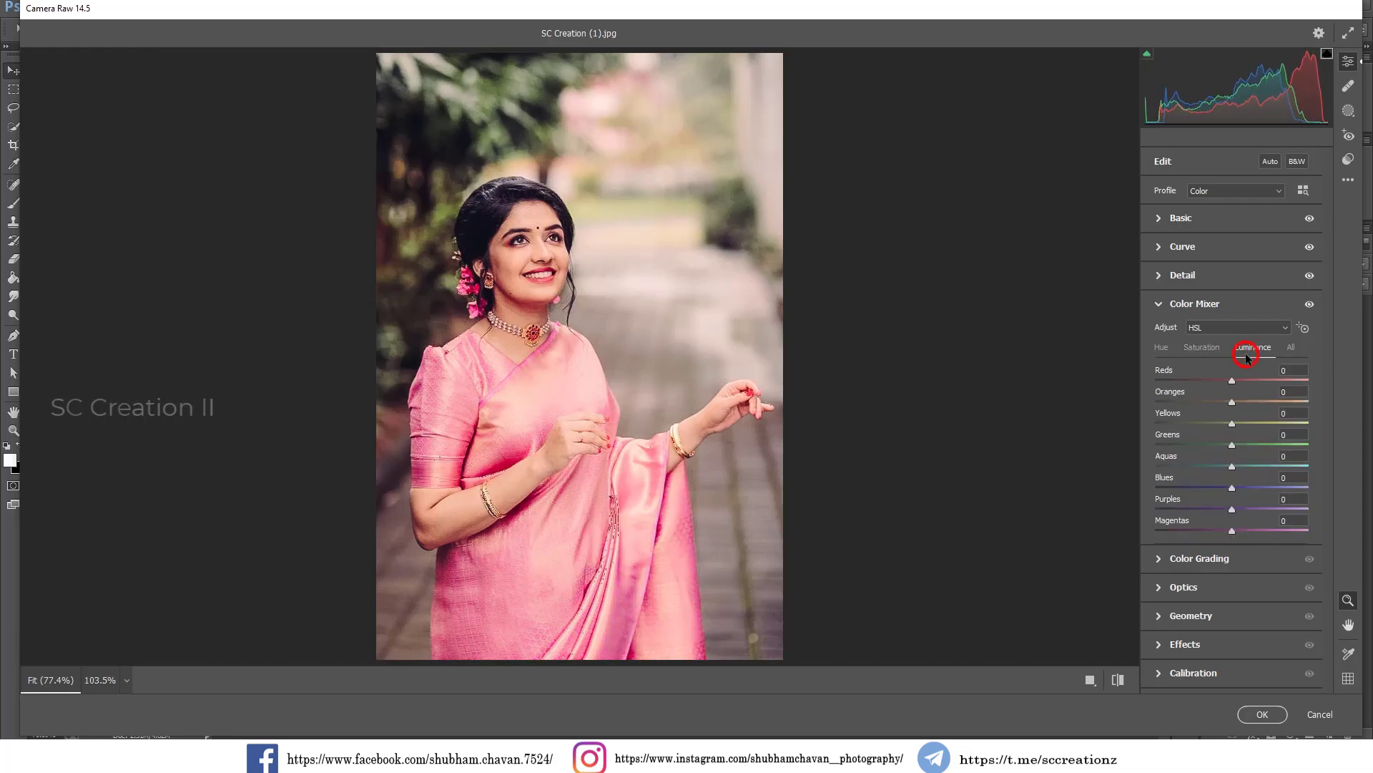
Step: Set HSL luminance to Reds -15, Oranges +2, Yellows +11, Greens +10, Aquas +15, Blues -25, Purples -14, Magentas -21
left_click(1219, 381)
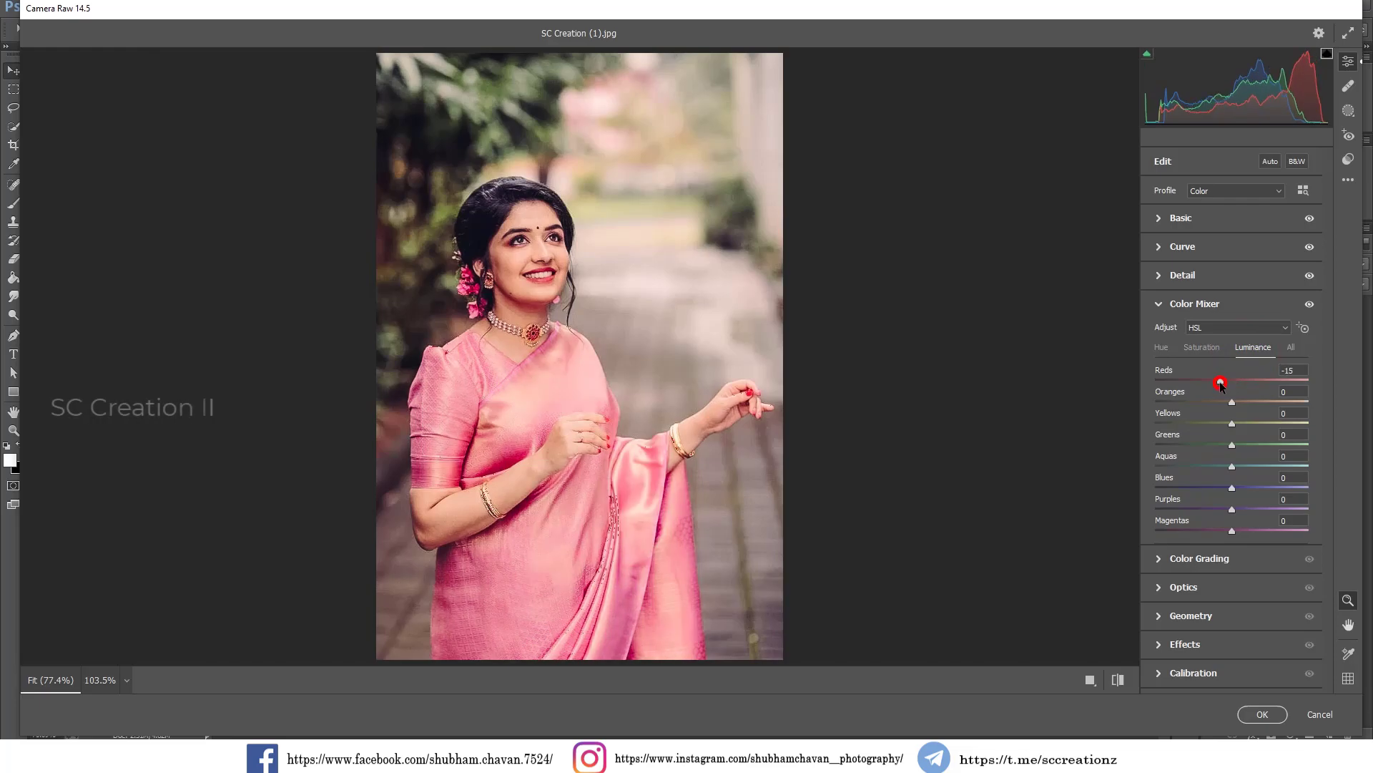
left_click(1233, 402)
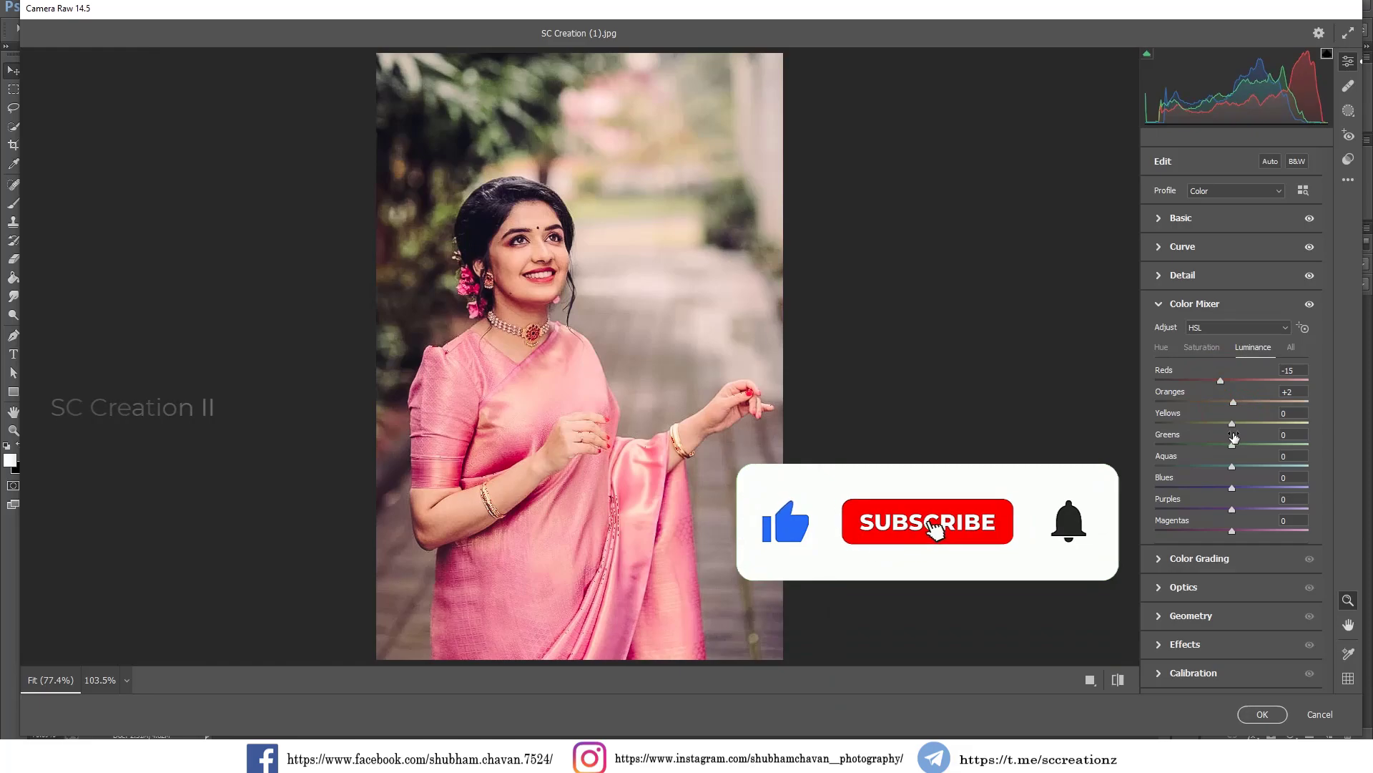
left_click_drag(1242, 425, 1243, 467)
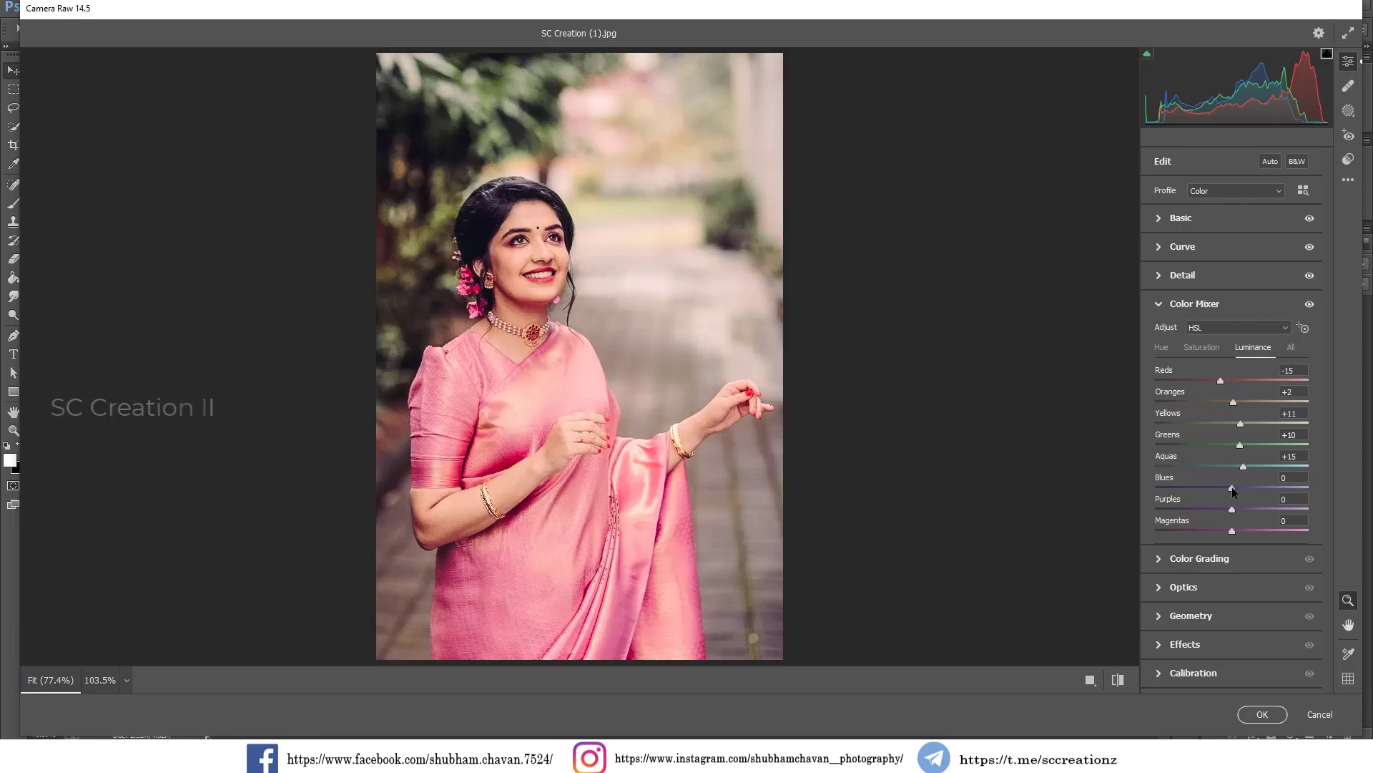
left_click_drag(1226, 495, 1214, 493)
mouse_move(1219, 508)
left_mouse_down()
mouse_move(1184, 509)
mouse_move(1221, 512)
mouse_move(1216, 530)
left_mouse_up()
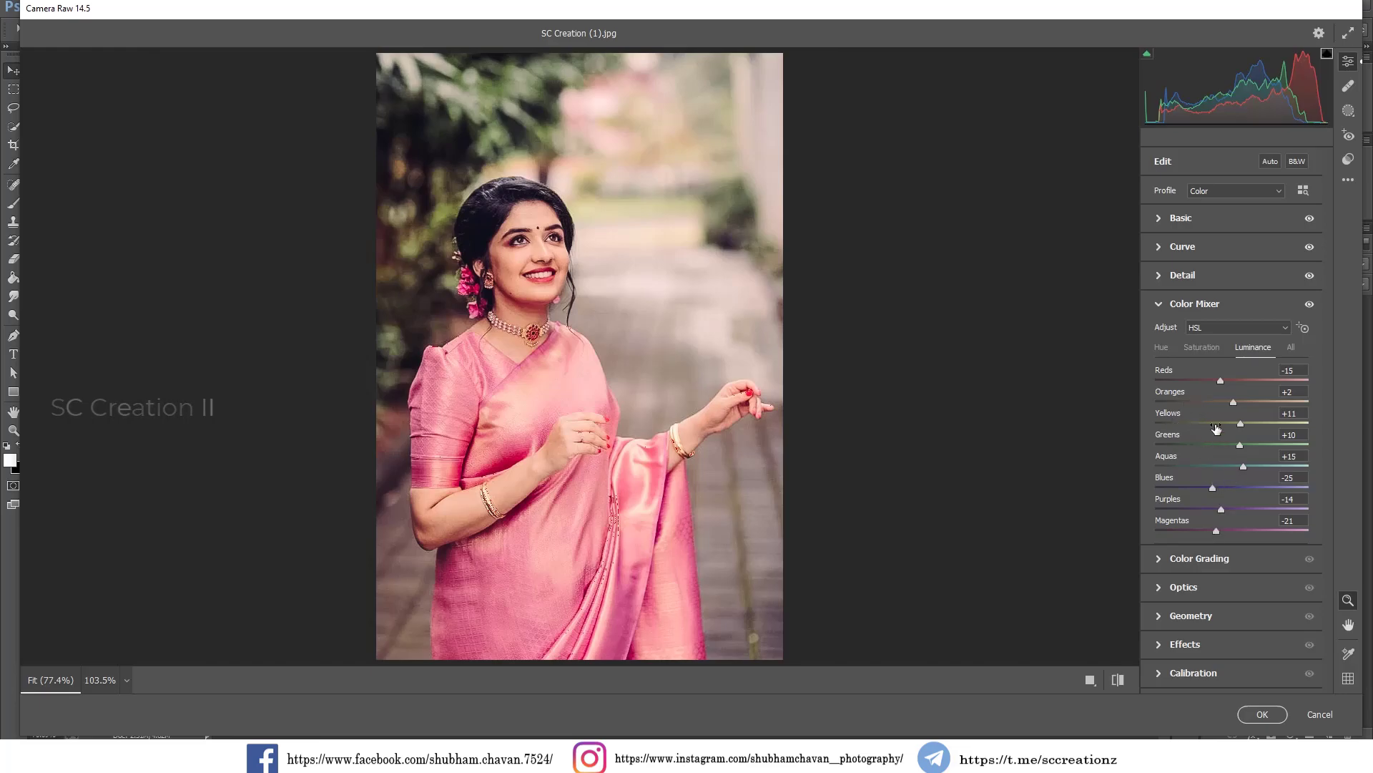
Step: Recheck the Saturation, Hue, Luminance and Basic values, leaving Color Mixer and Basic collapsed
left_click(1195, 348)
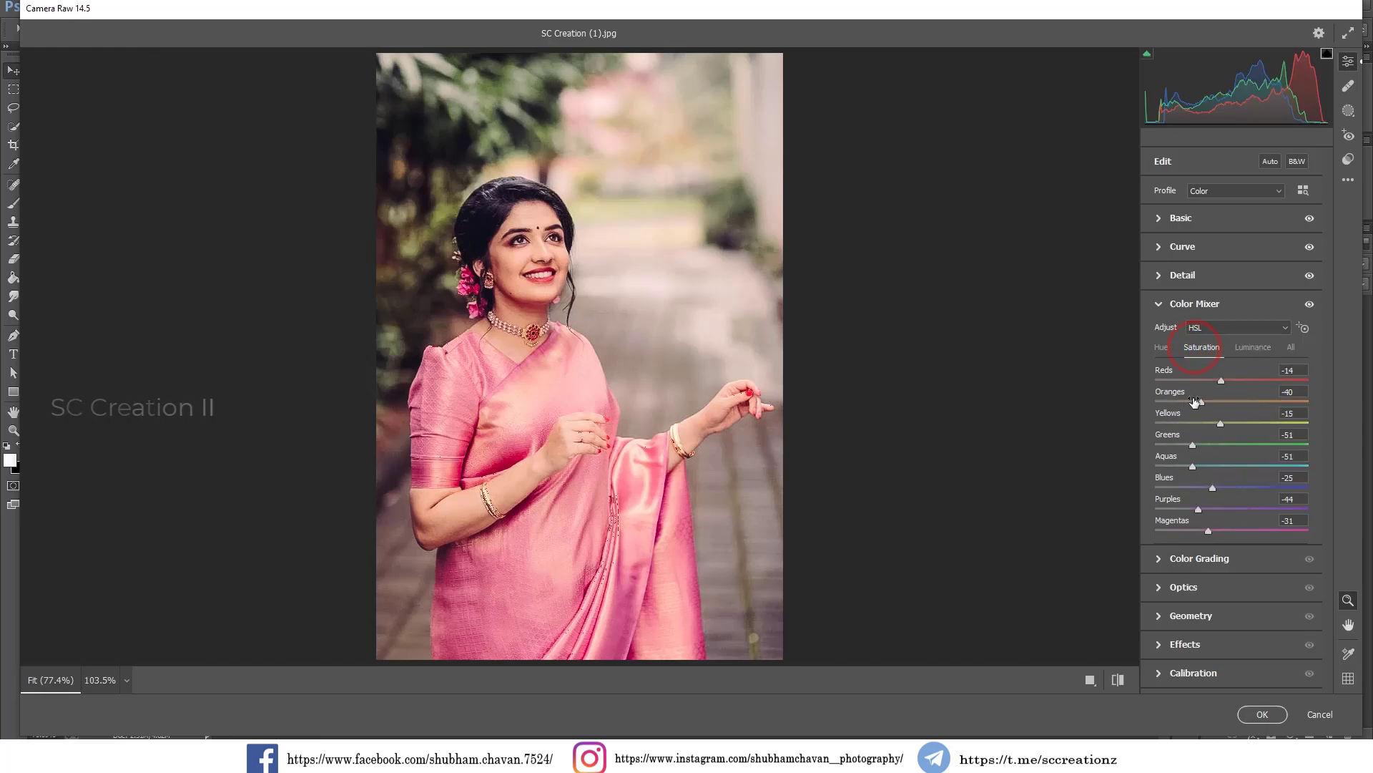
left_click(1162, 347)
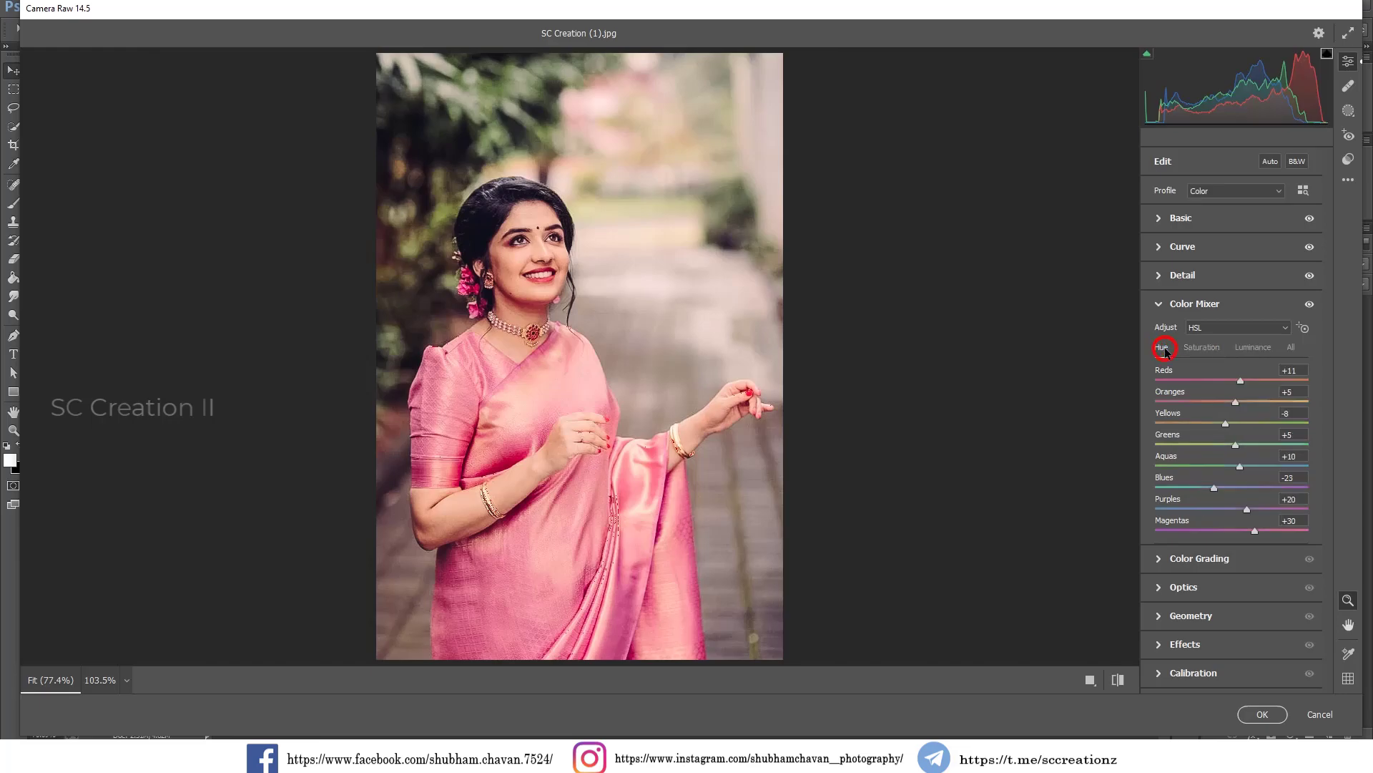
left_click(1252, 349)
left_click(1173, 308)
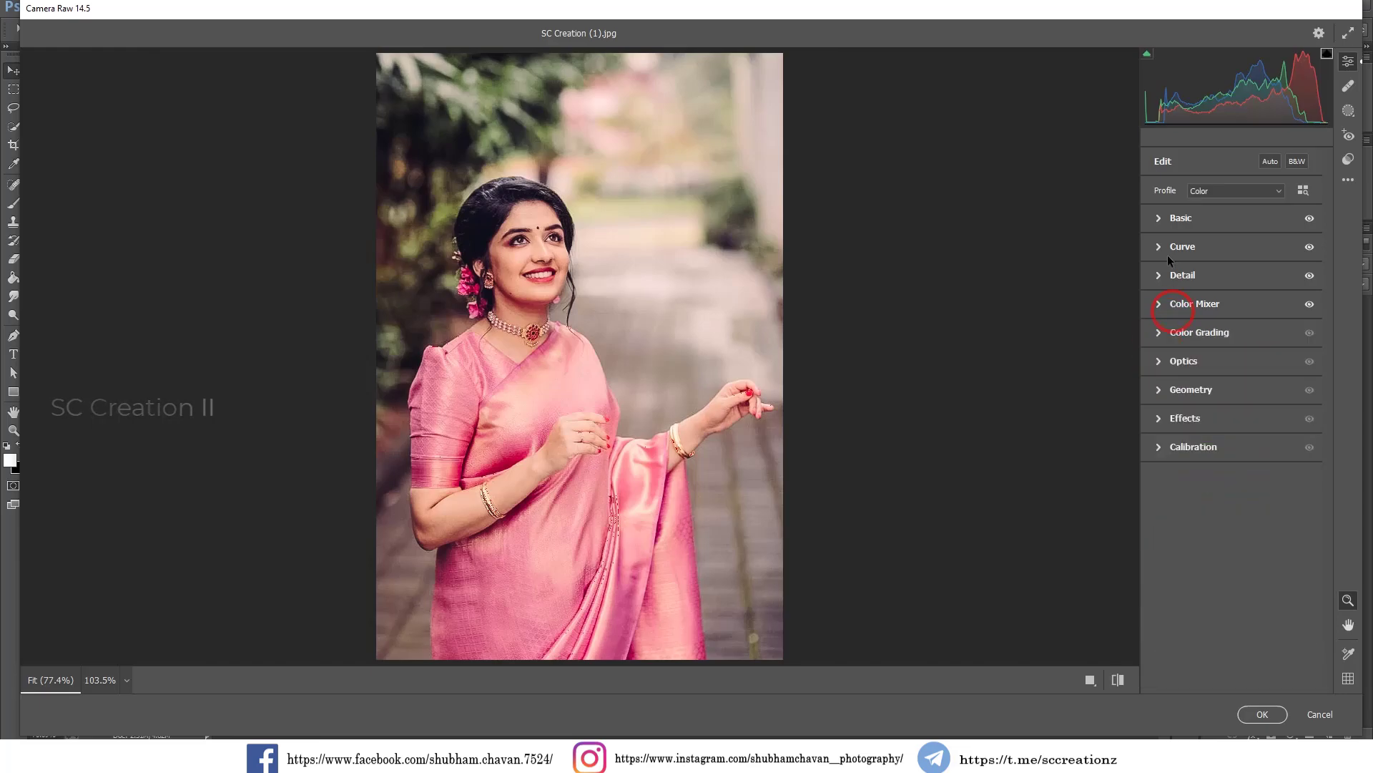
left_click(1167, 219)
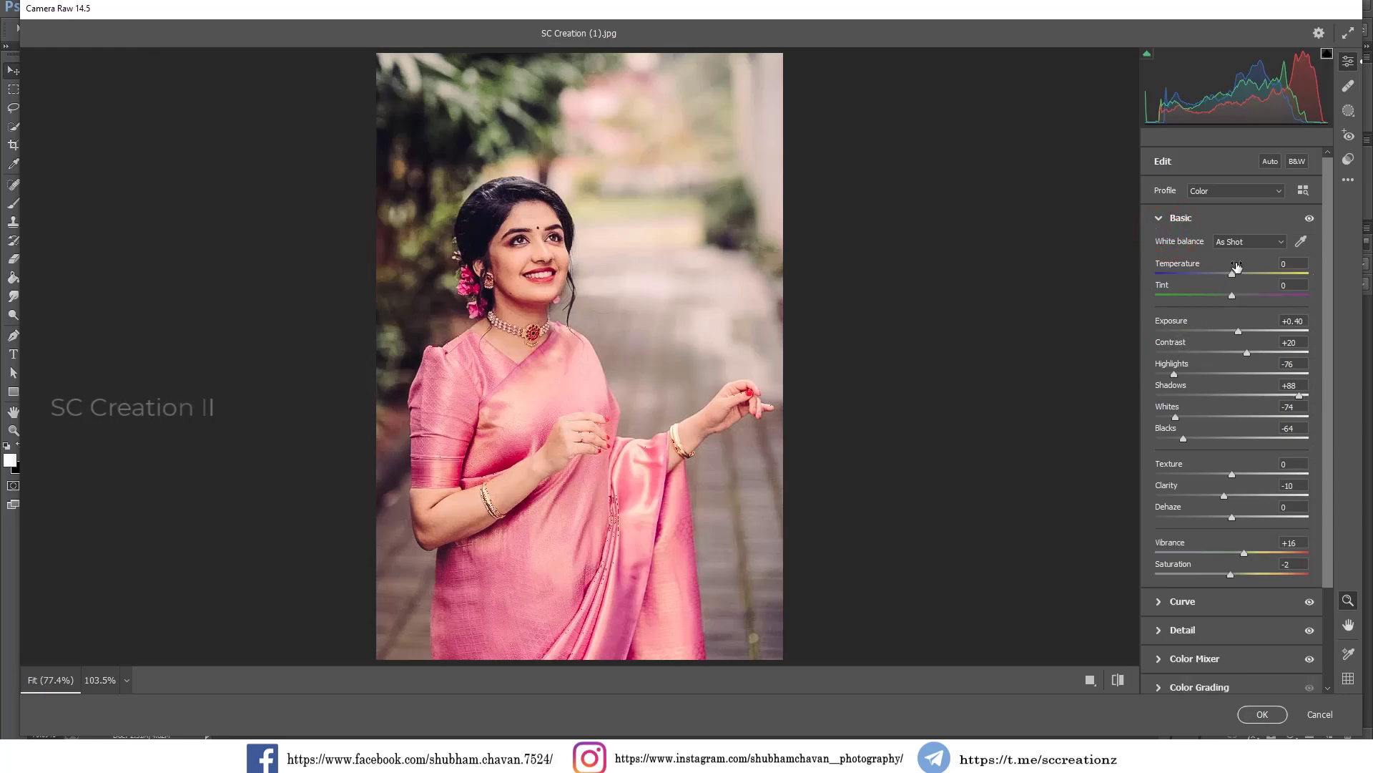
left_click(1201, 213)
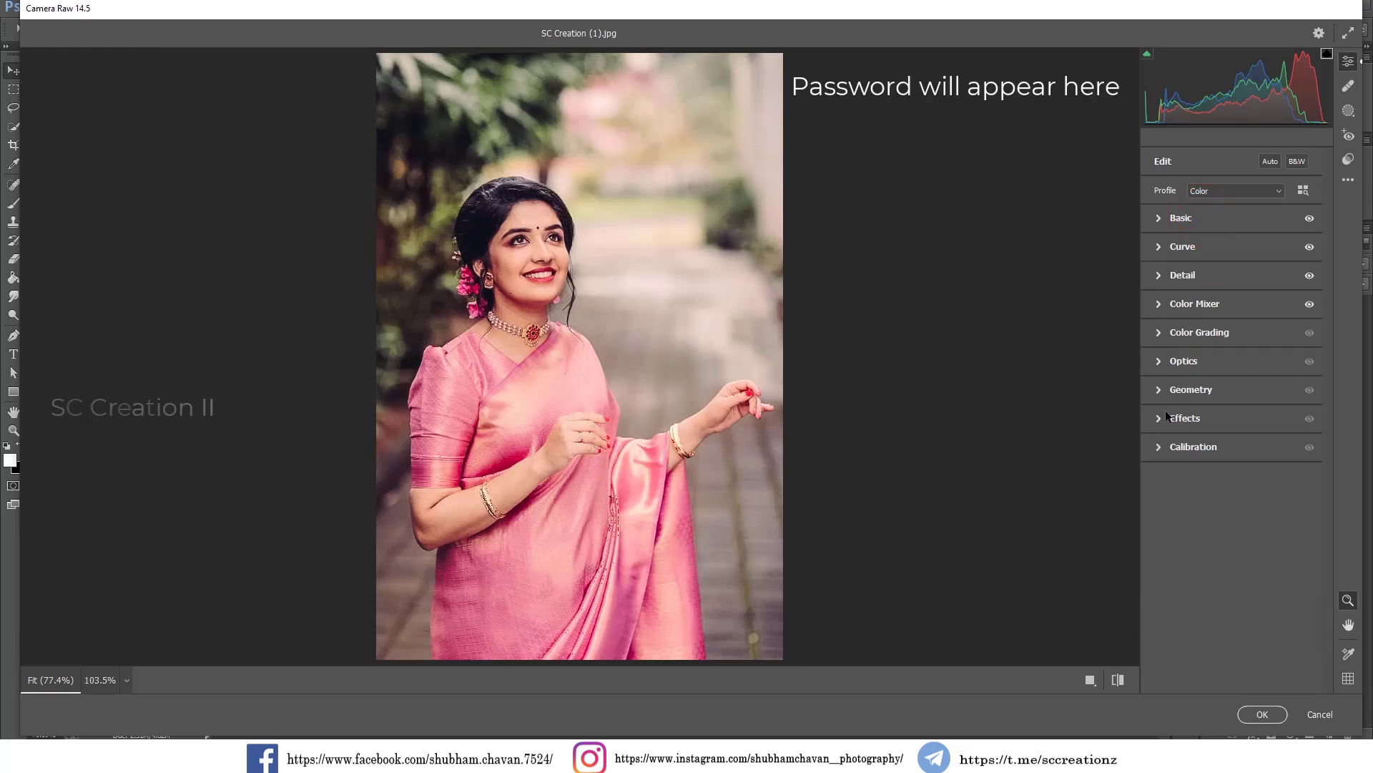
Step: Set Calibration Shadows Tint -5, Red -5/-15, Green +60/+12, Blue +5/+20, then check skin tones
left_click(1181, 449)
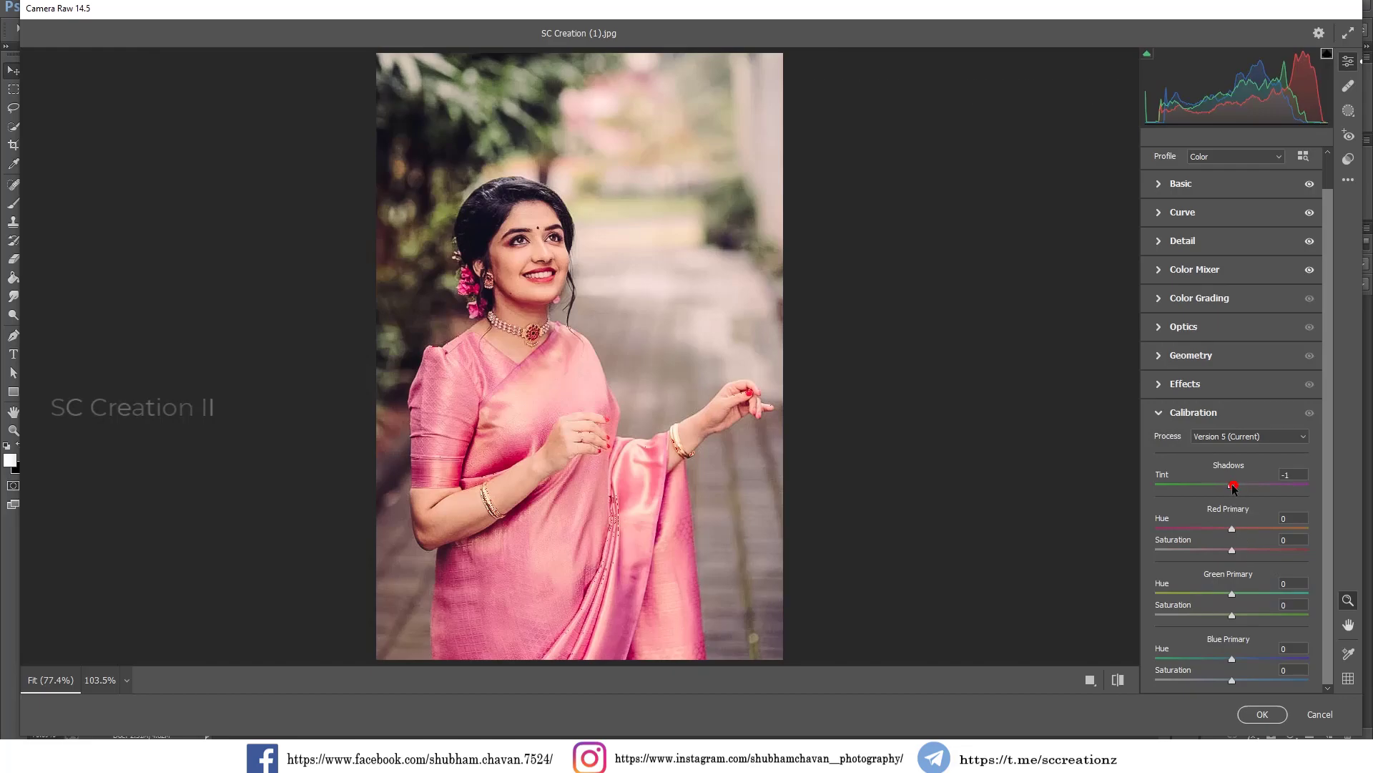
left_click_drag(1233, 486, 1231, 494)
left_click_drag(1230, 530, 1223, 552)
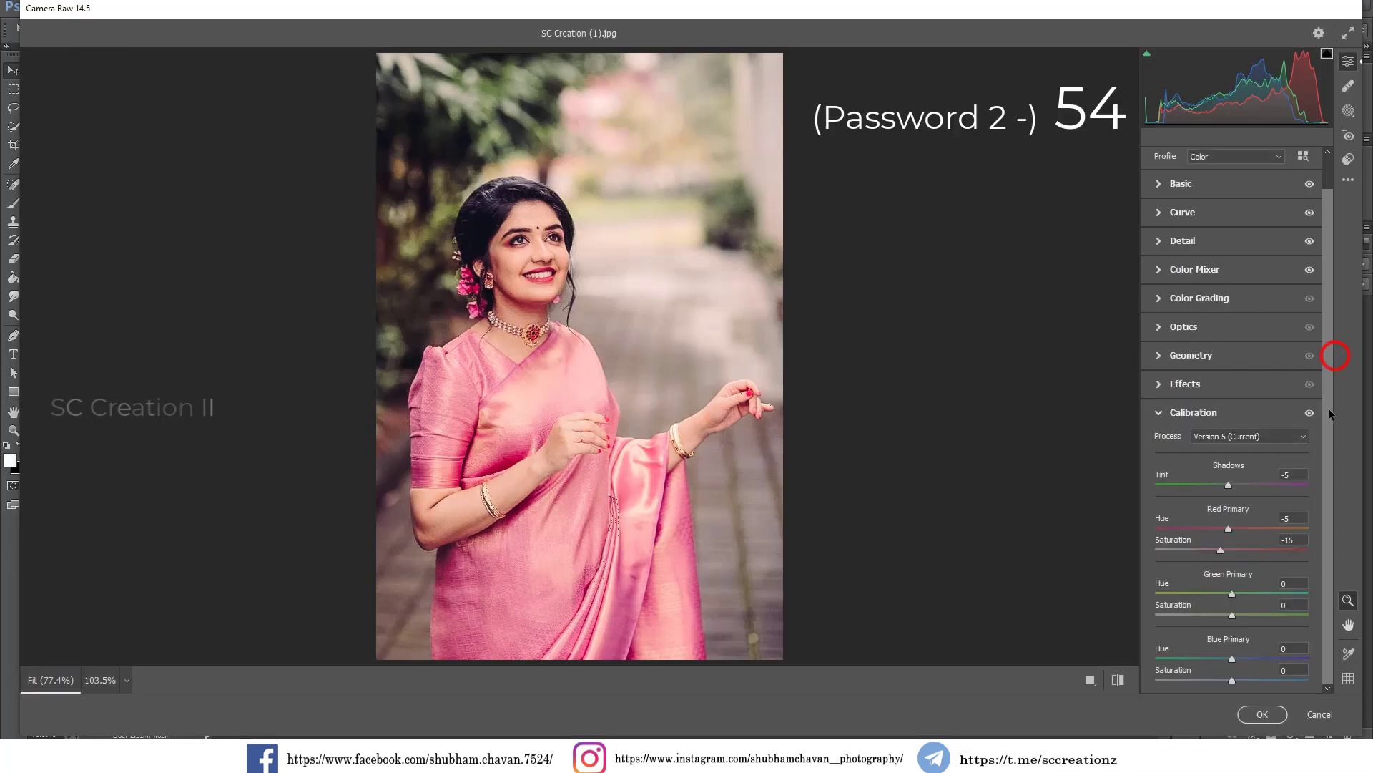
left_click_drag(1249, 595, 1274, 592)
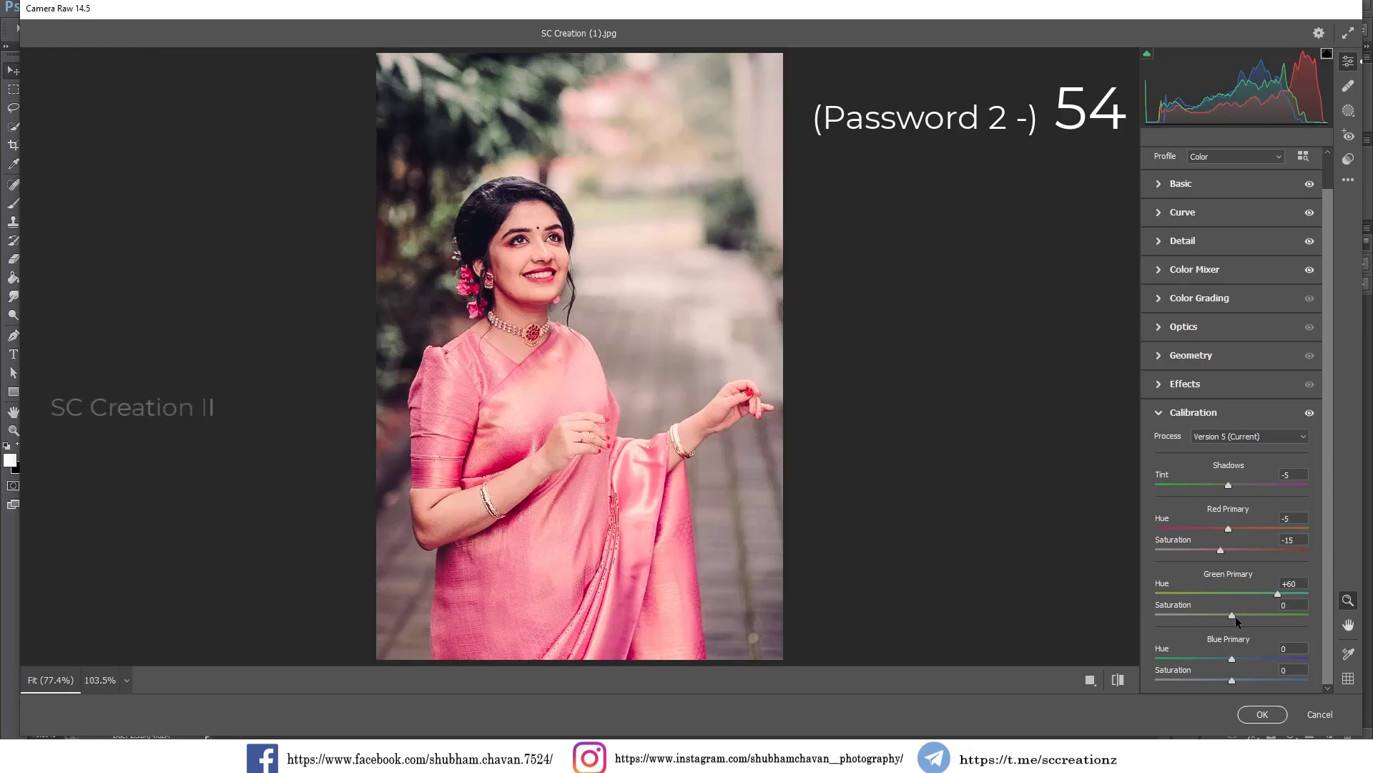
left_click_drag(1230, 613, 1245, 615)
left_click_drag(1233, 659, 1248, 679)
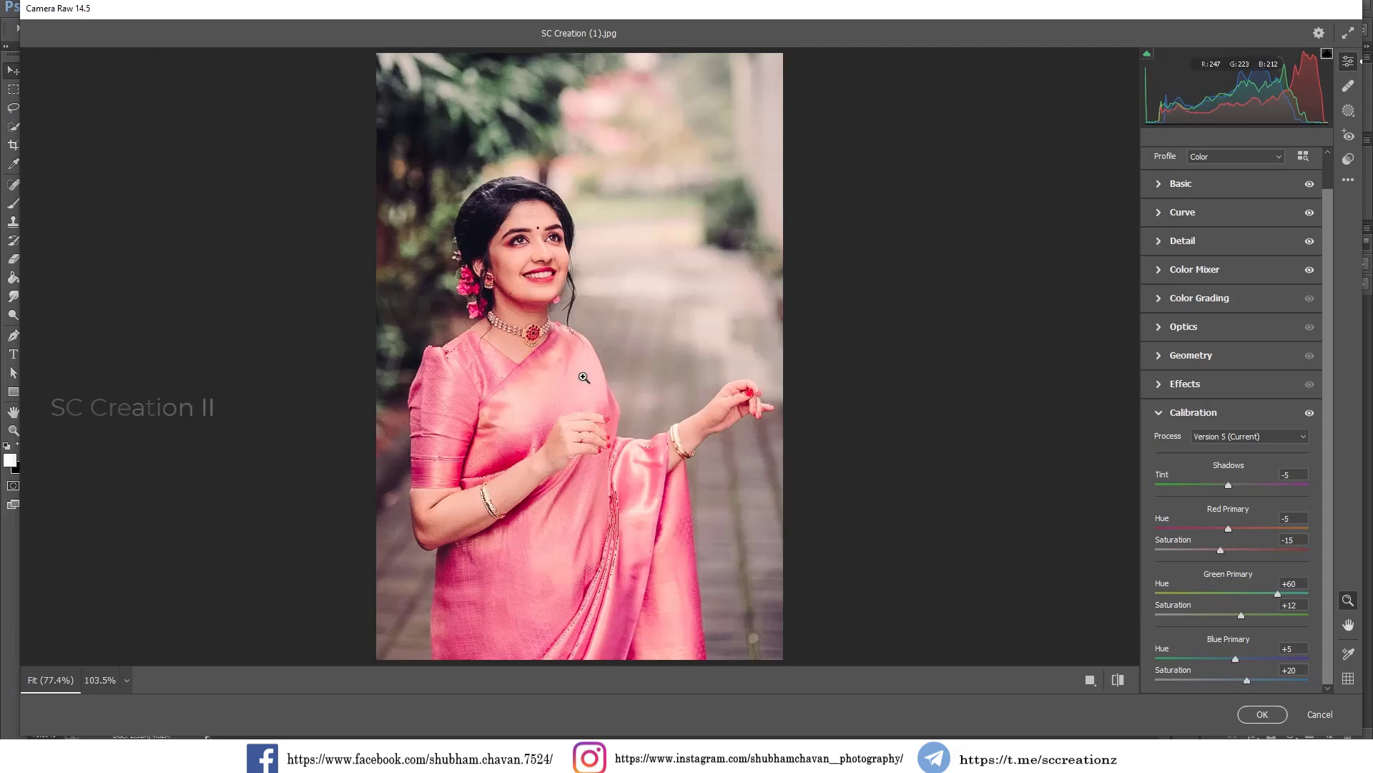
left_click_drag(525, 254, 588, 331)
Step: Add a -6 Vignetting in Effects and apply the Camera Raw filter with OK
left_click(1199, 411)
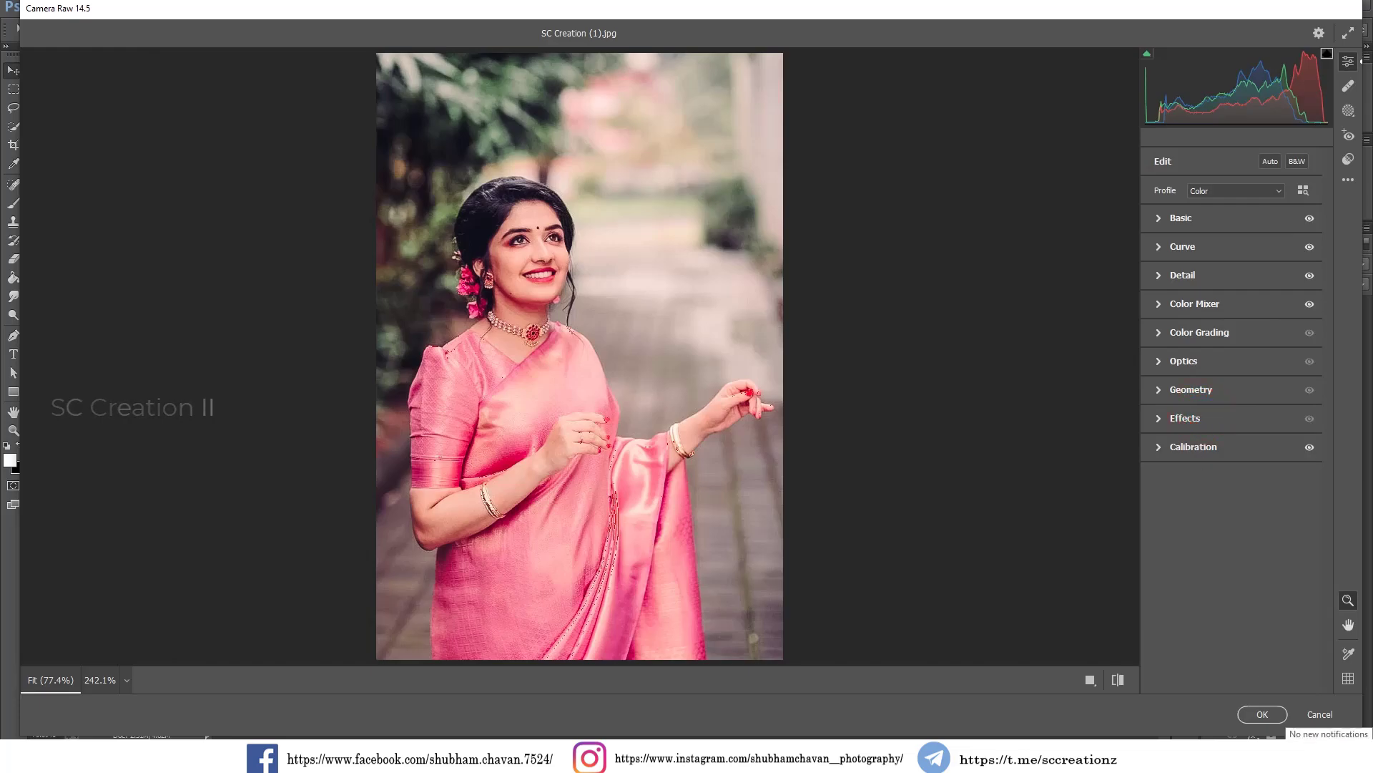
left_click(1165, 421)
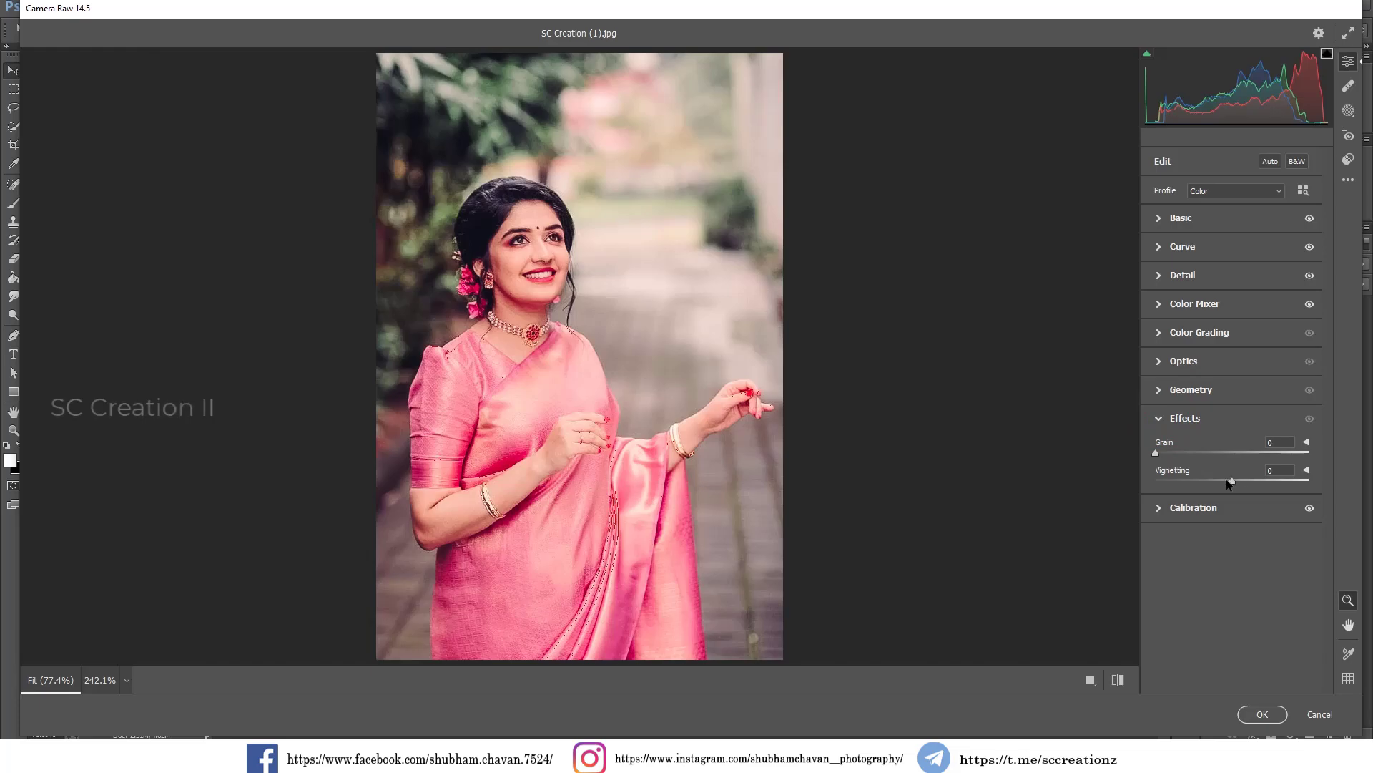
left_click_drag(1226, 479, 1227, 480)
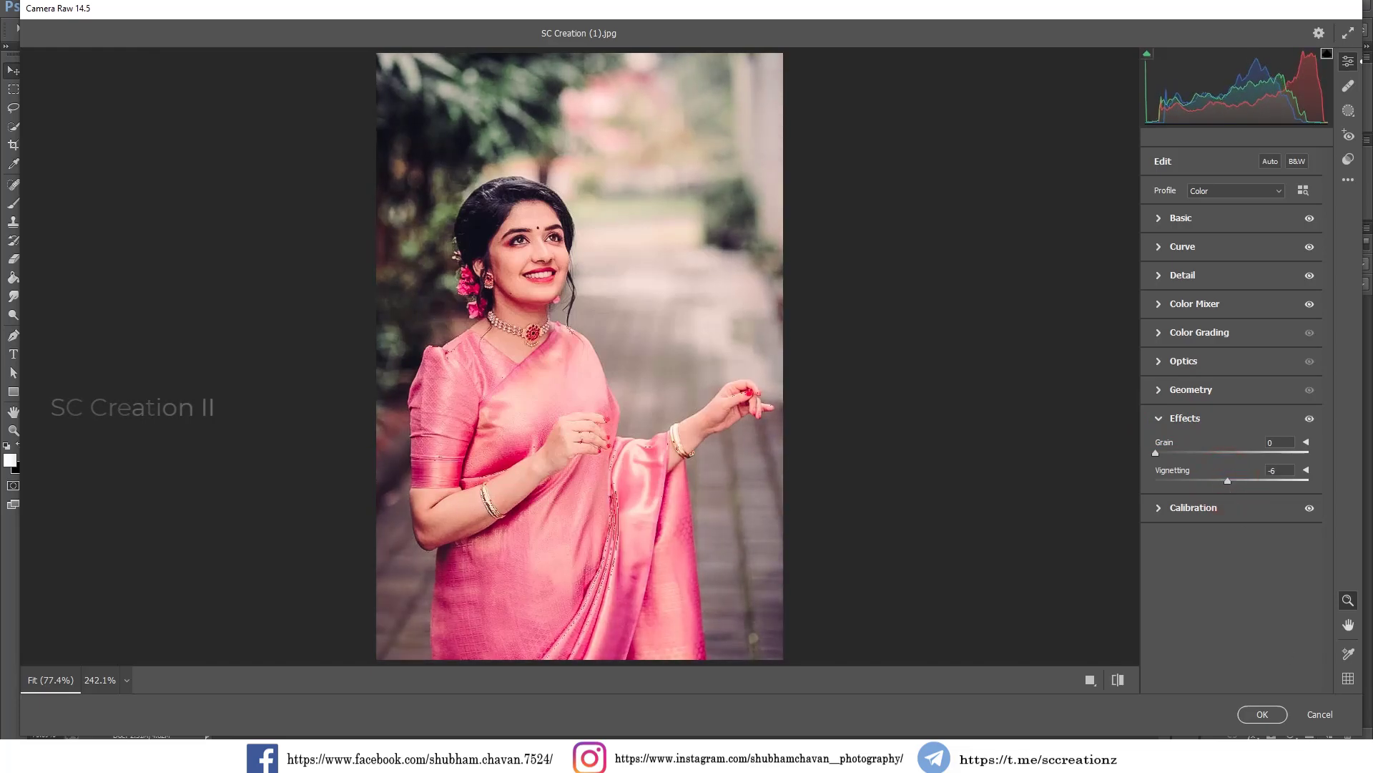
left_click(1259, 714)
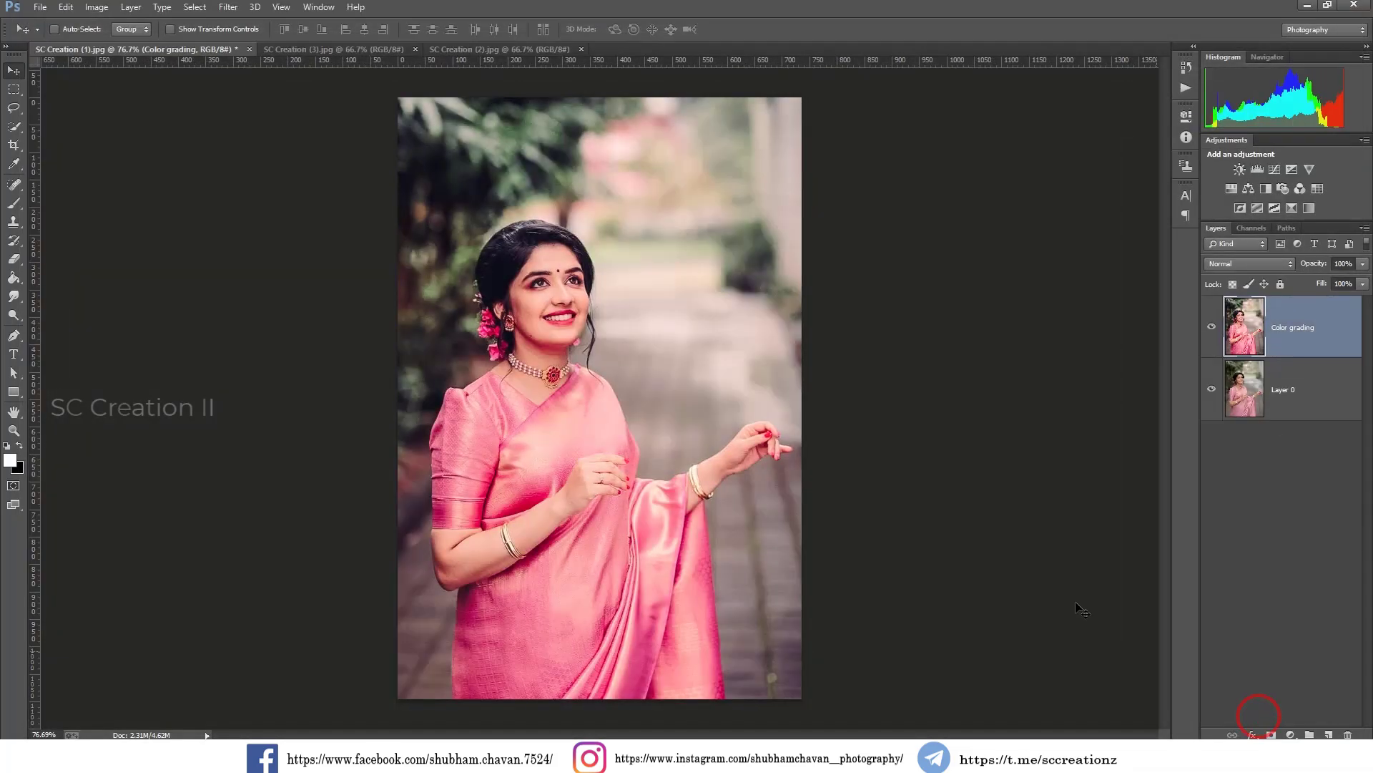
Step: Compare the grading with the original, then set the Eraser to 167 px at 22% opacity
left_click(1203, 328)
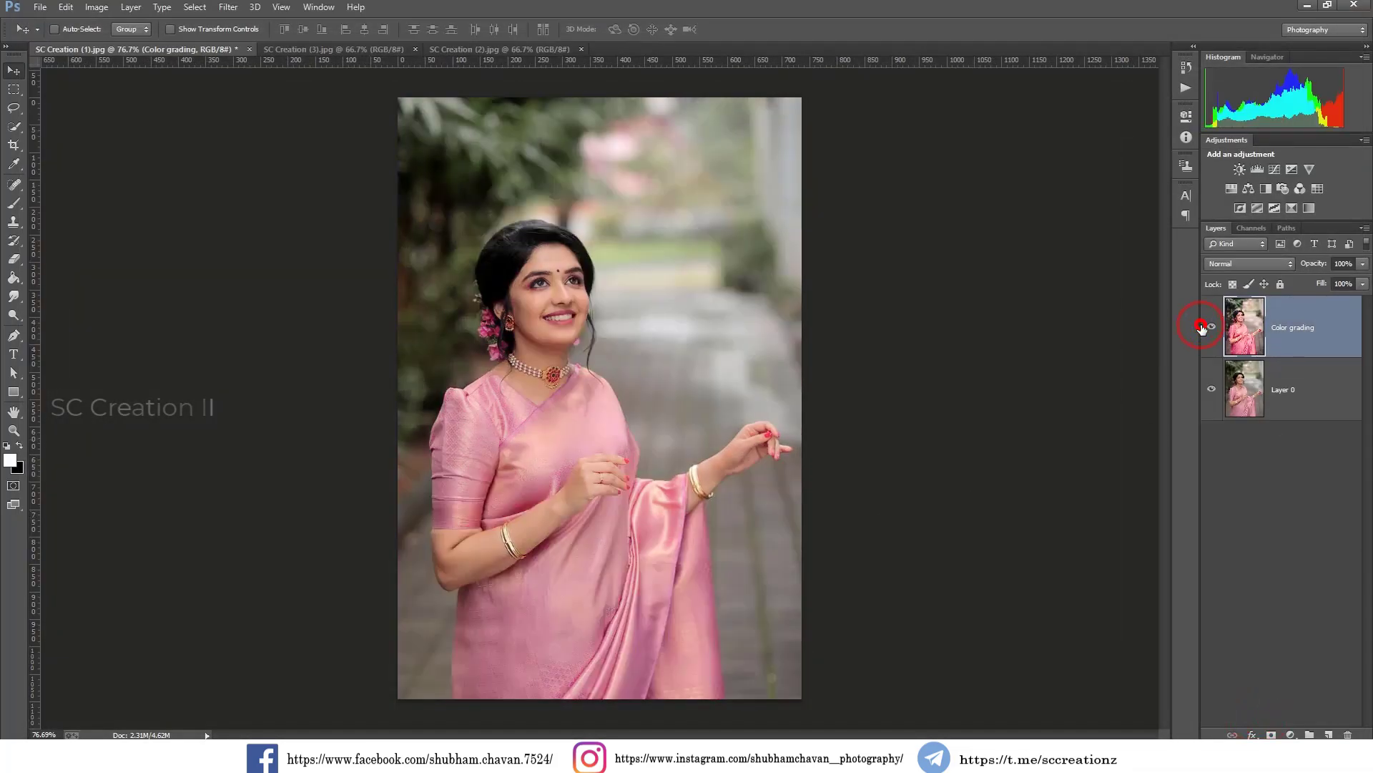
left_click(1203, 329)
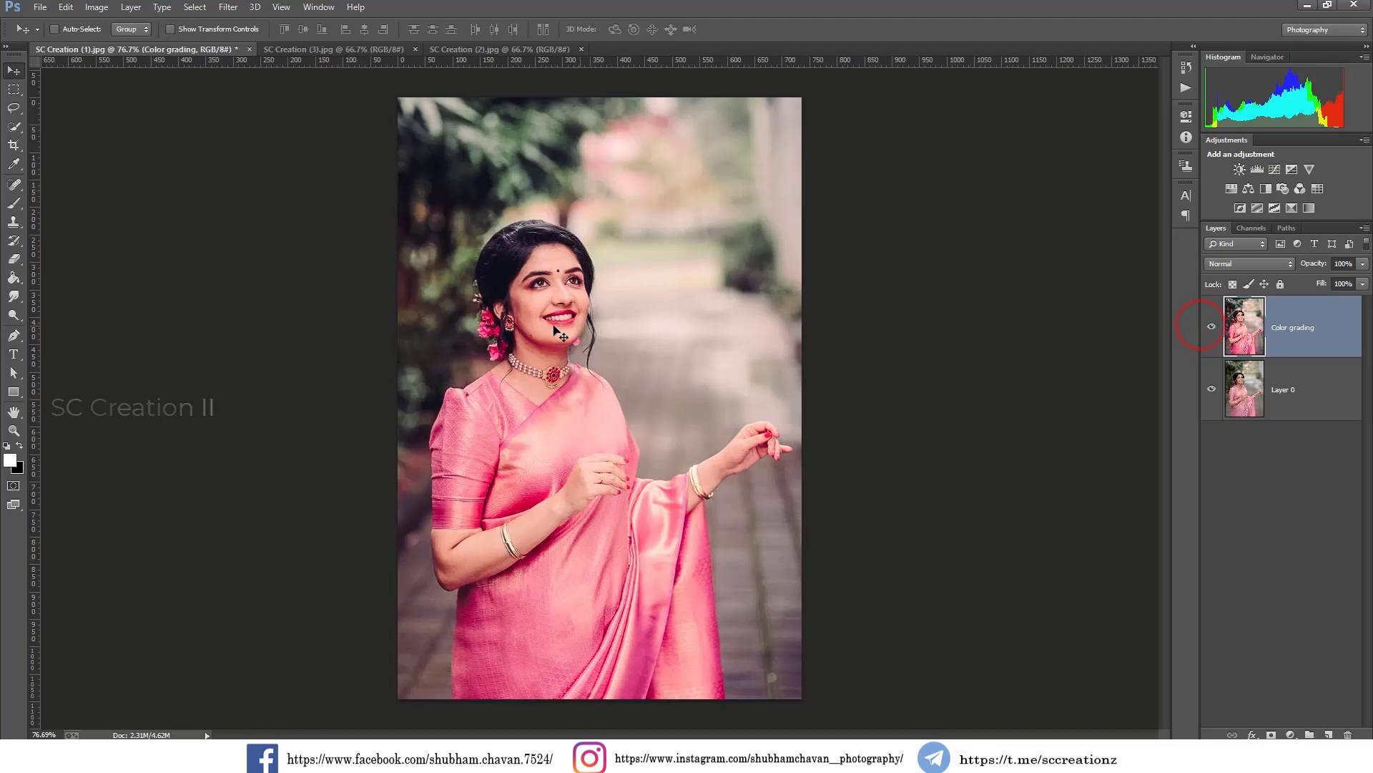
right_click(6, 264)
left_click(87, 259)
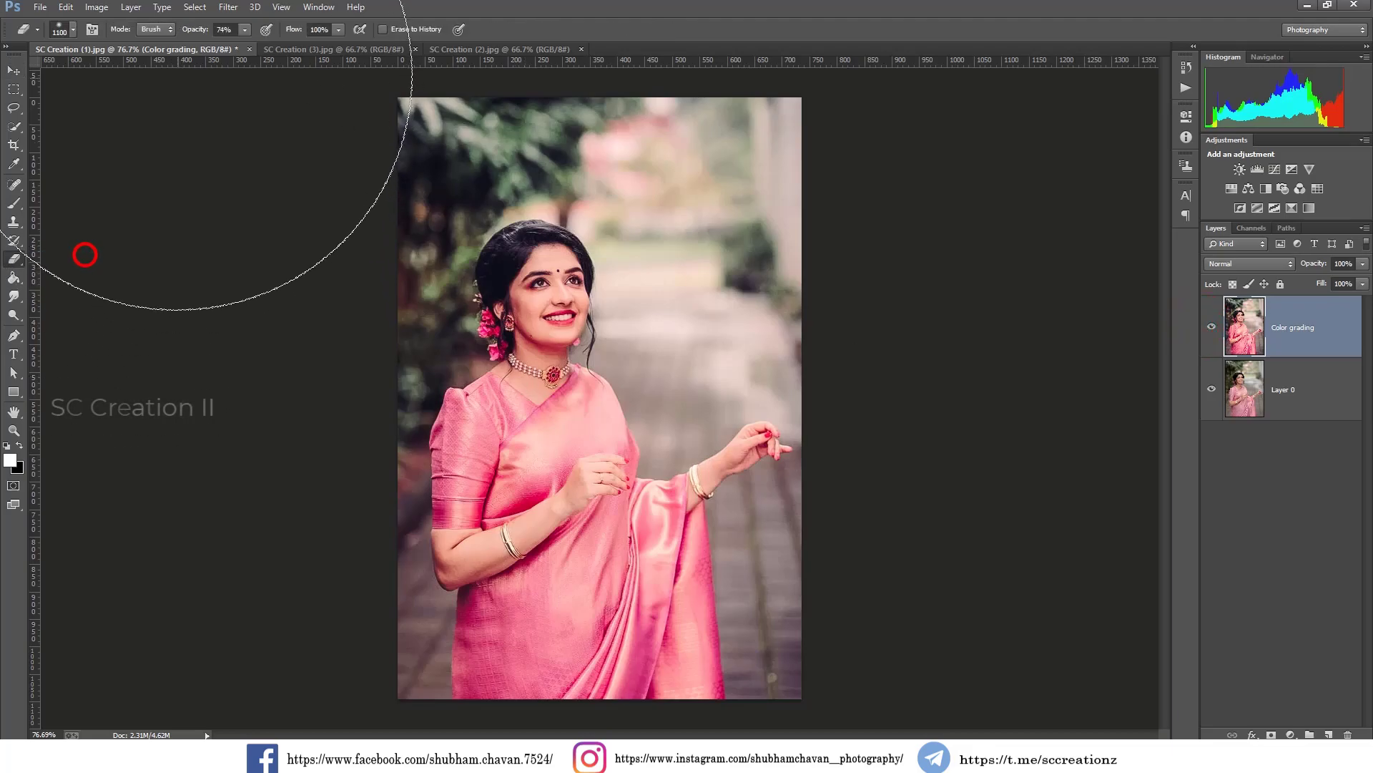
left_click_drag(187, 29, 163, 39)
right_click(729, 330)
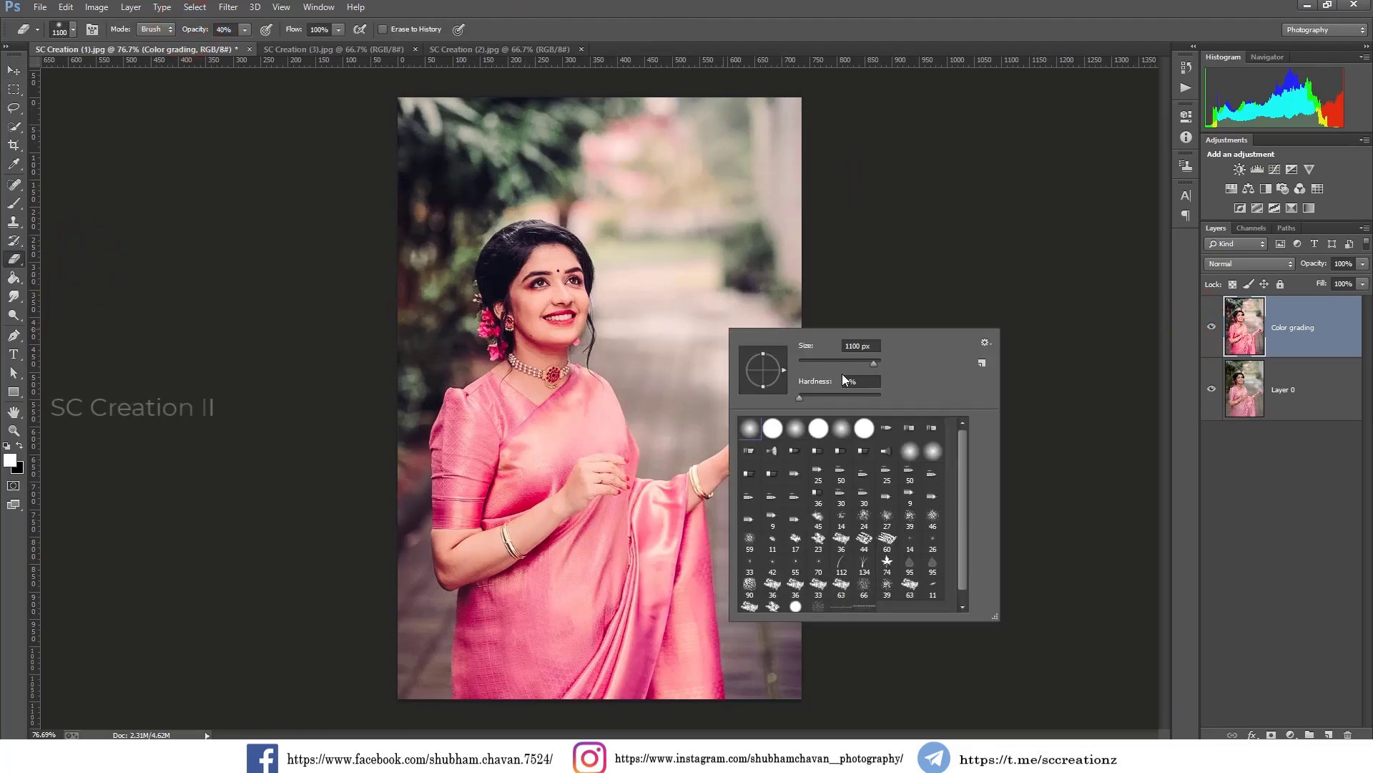
left_click_drag(867, 363, 853, 363)
key("Return")
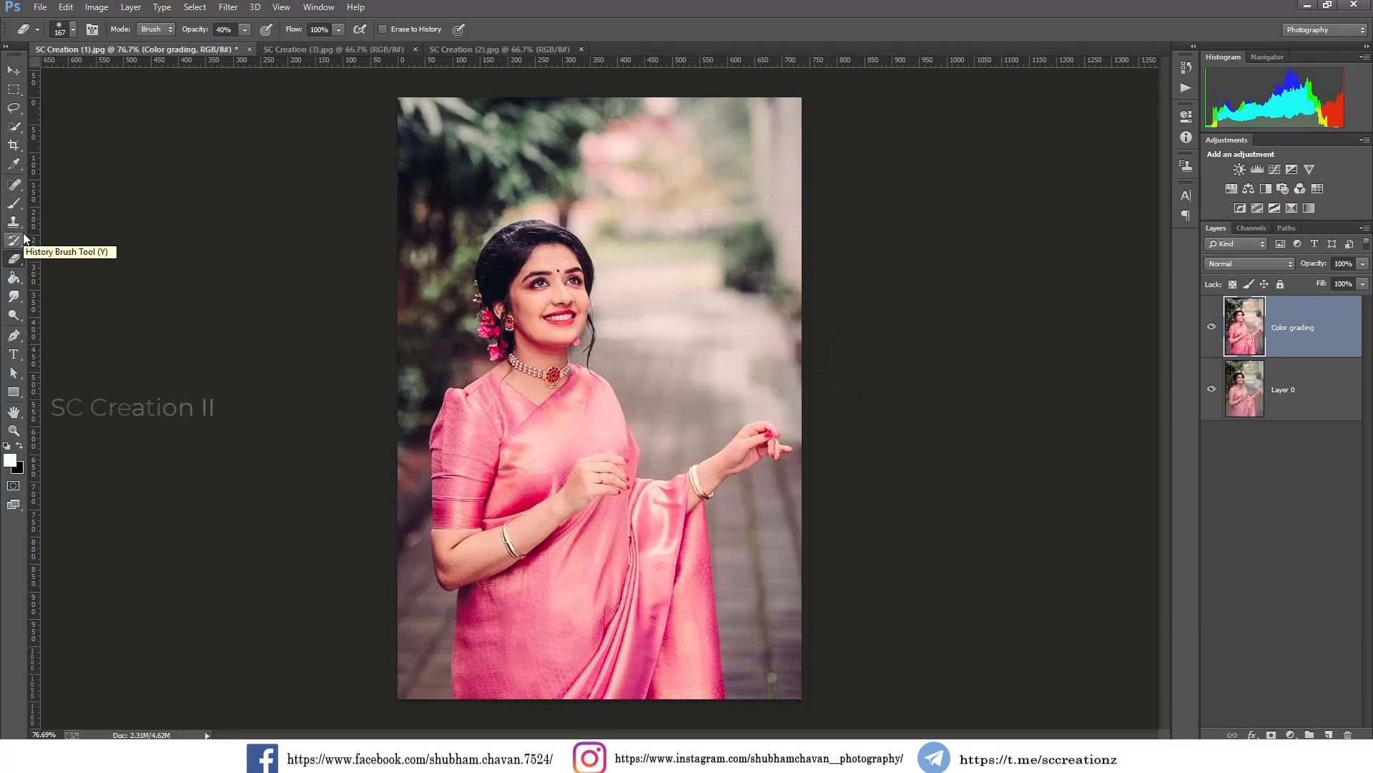
left_click_drag(199, 35, 186, 36)
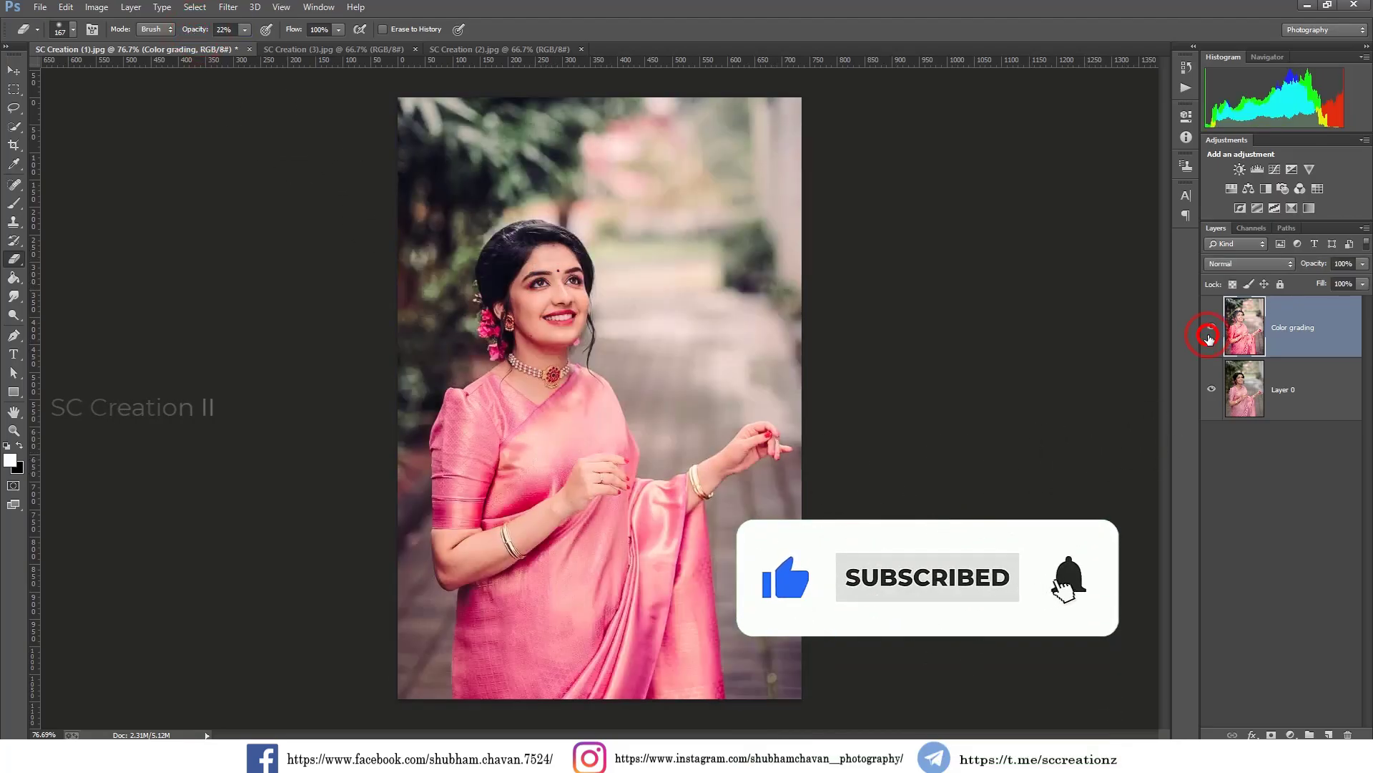
Step: Duplicate SC Creation (3)'s Background layer and reapply the last Camera Raw grade to the copy
left_click(311, 49)
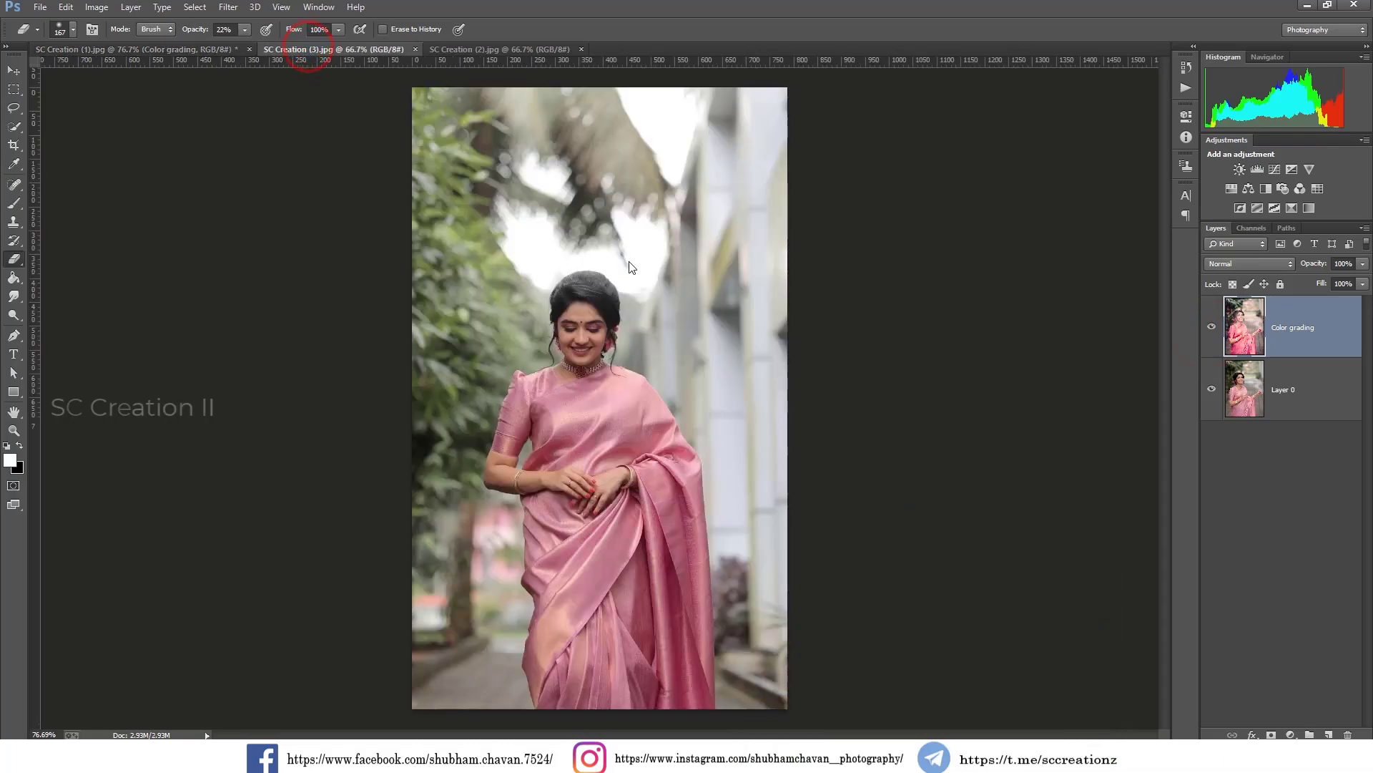
left_click(143, 50)
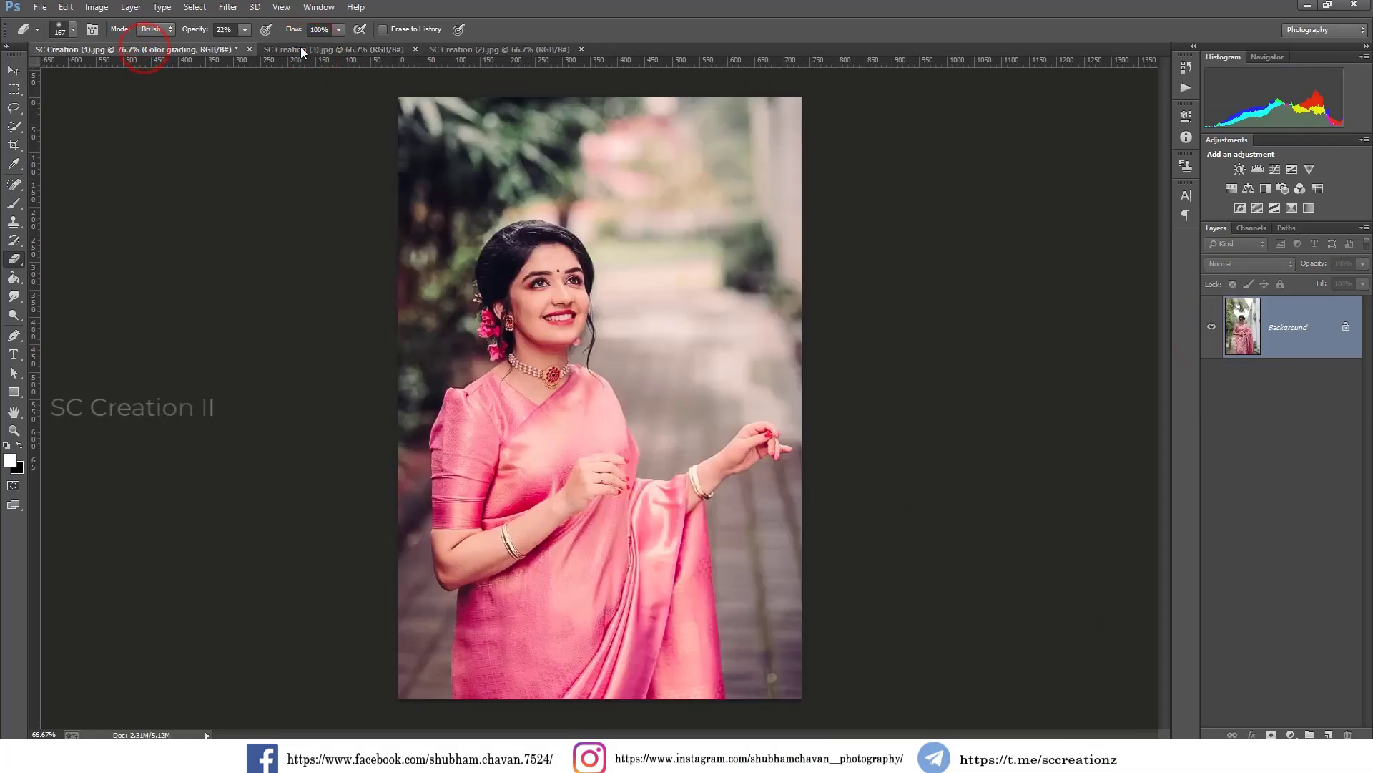
left_click(307, 48)
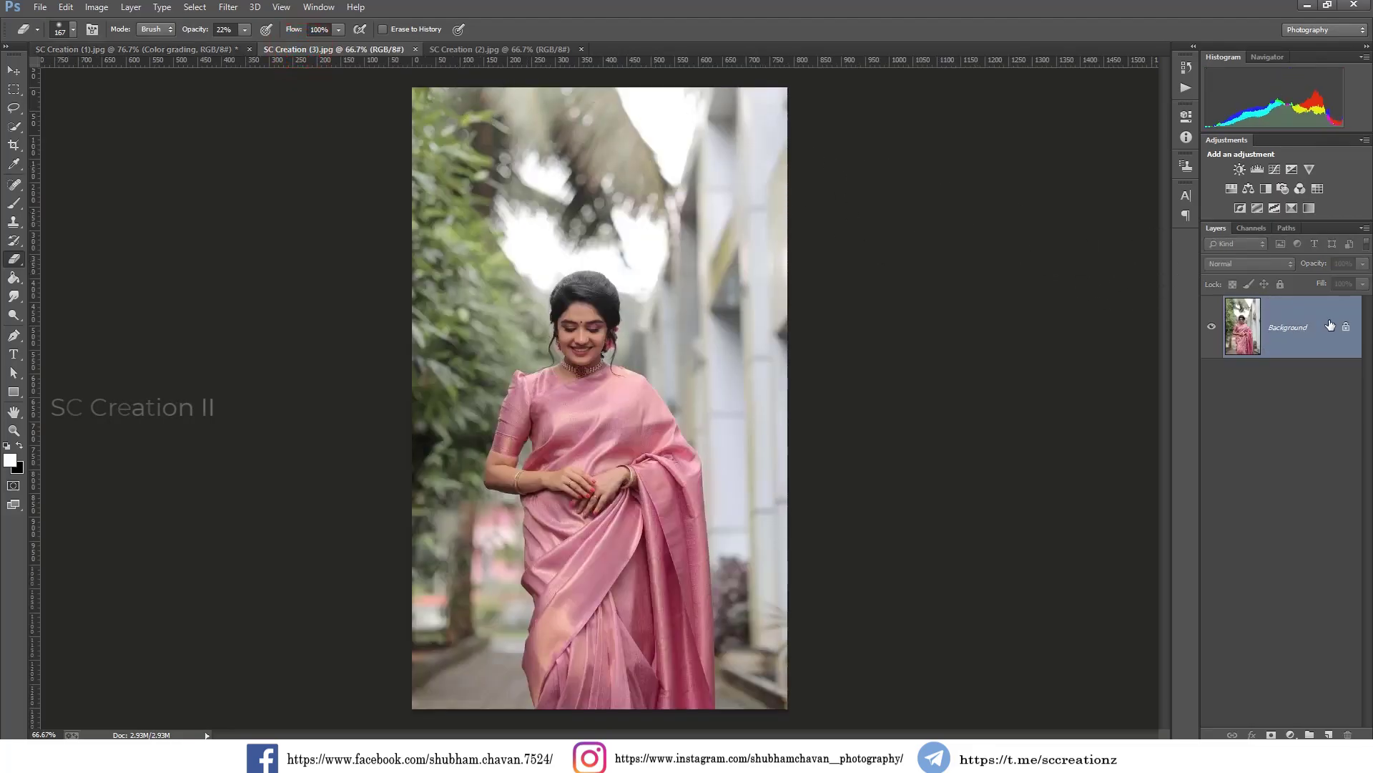
right_click(1275, 325)
left_click(1263, 357)
left_click(805, 229)
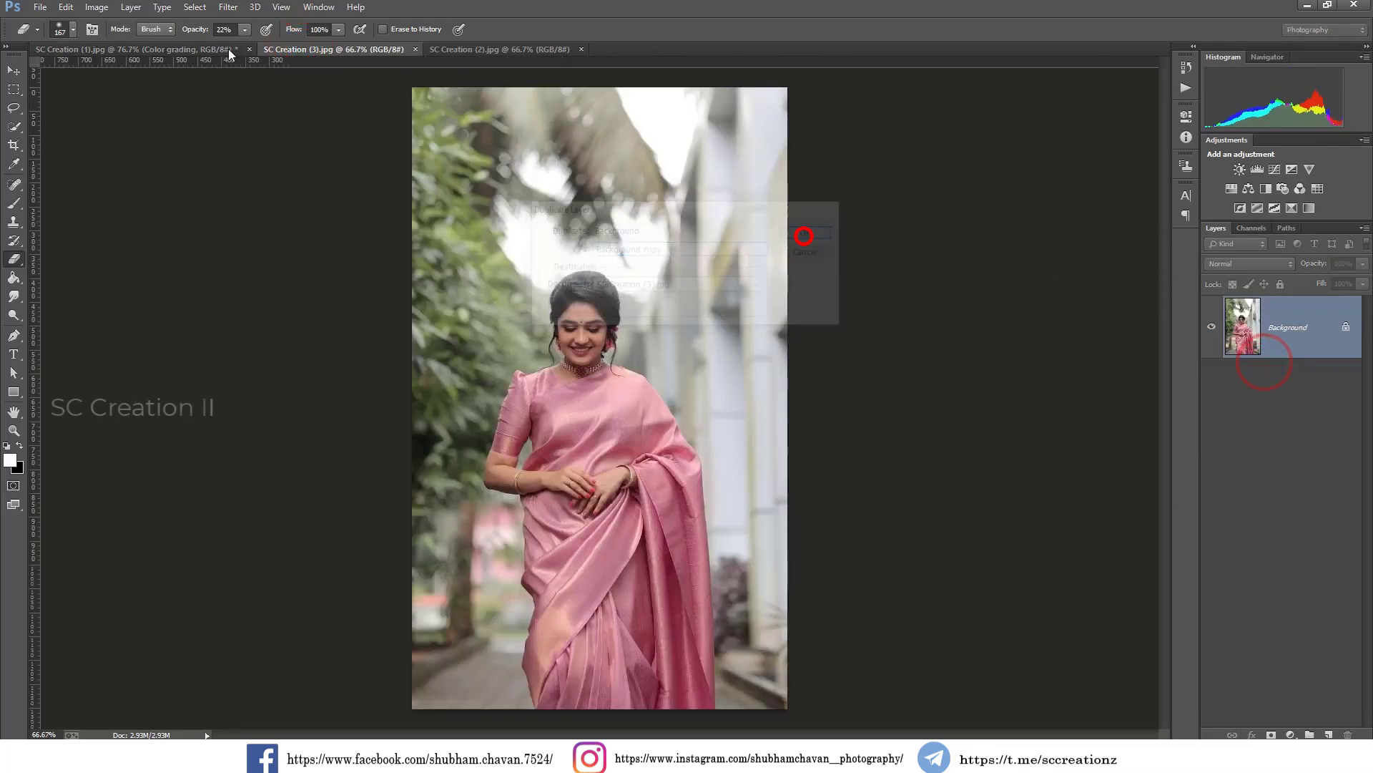
left_click(228, 7)
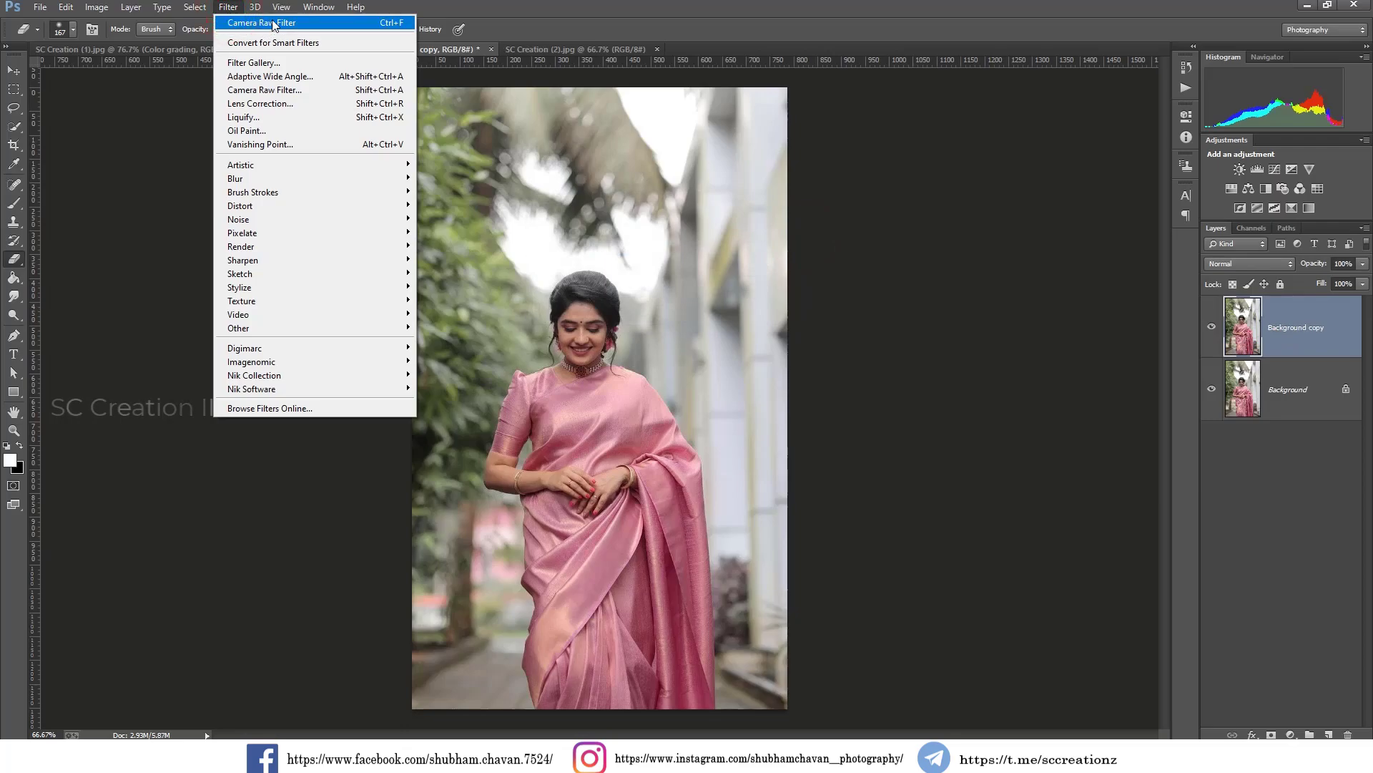
left_click(275, 23)
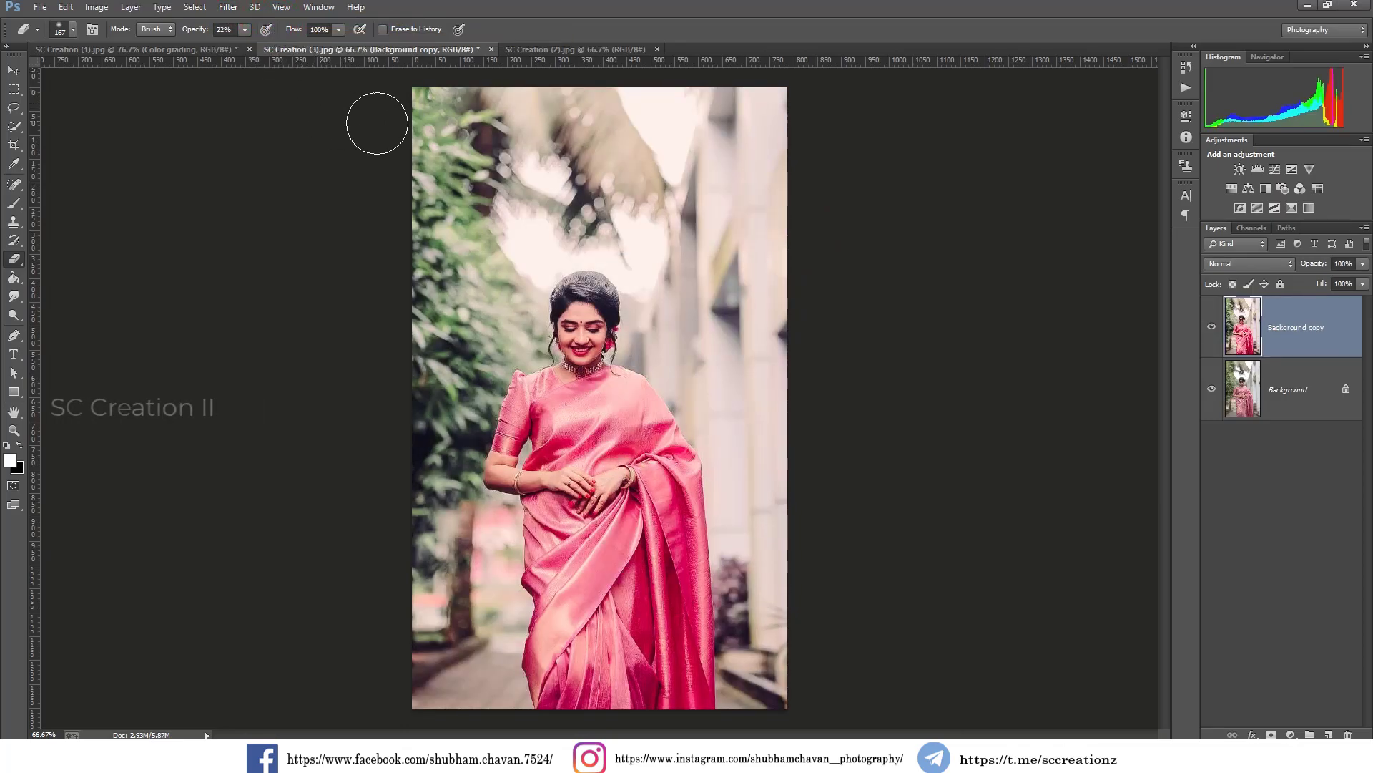
Step: Reapply the Camera Raw grade to SC Creation (2) and compare it with the original using Ctrl+Z
left_click(561, 49)
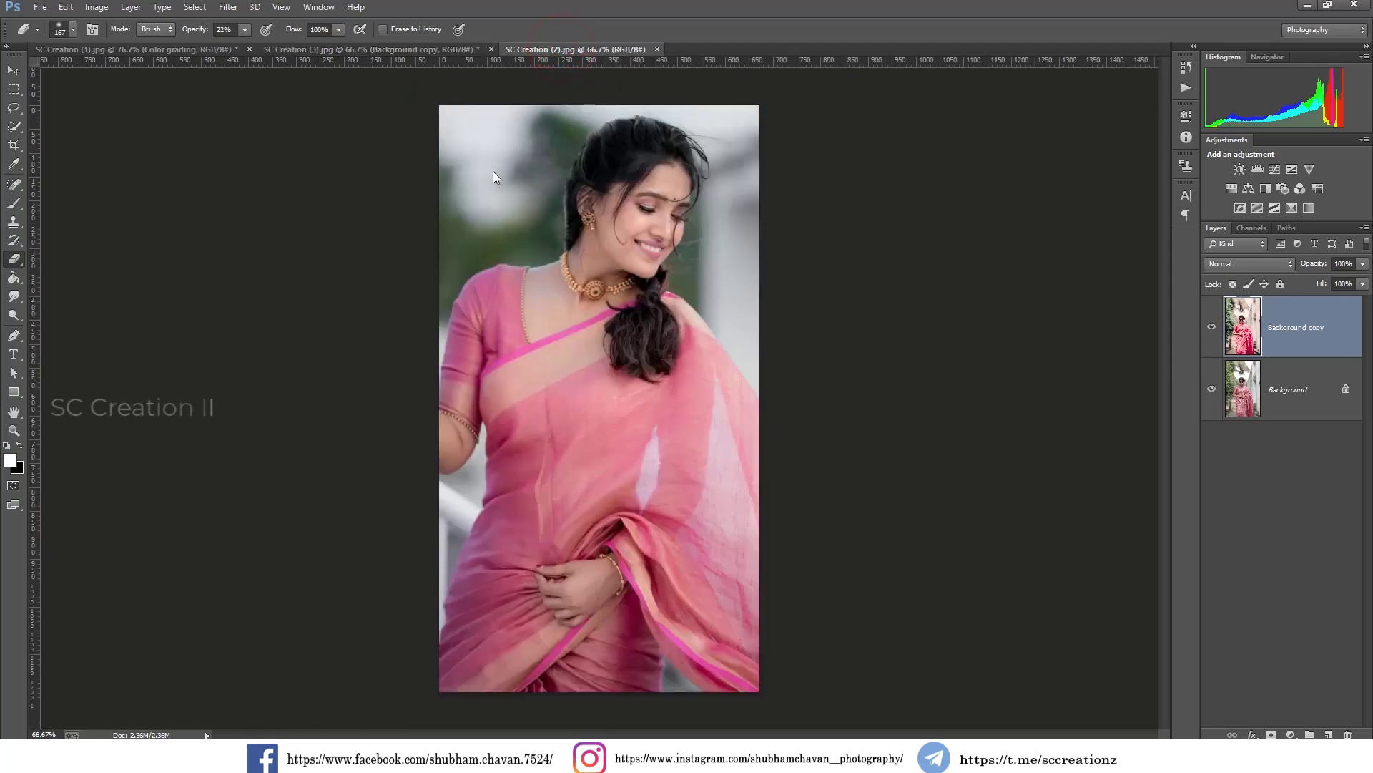
left_click(229, 7)
left_click(307, 16)
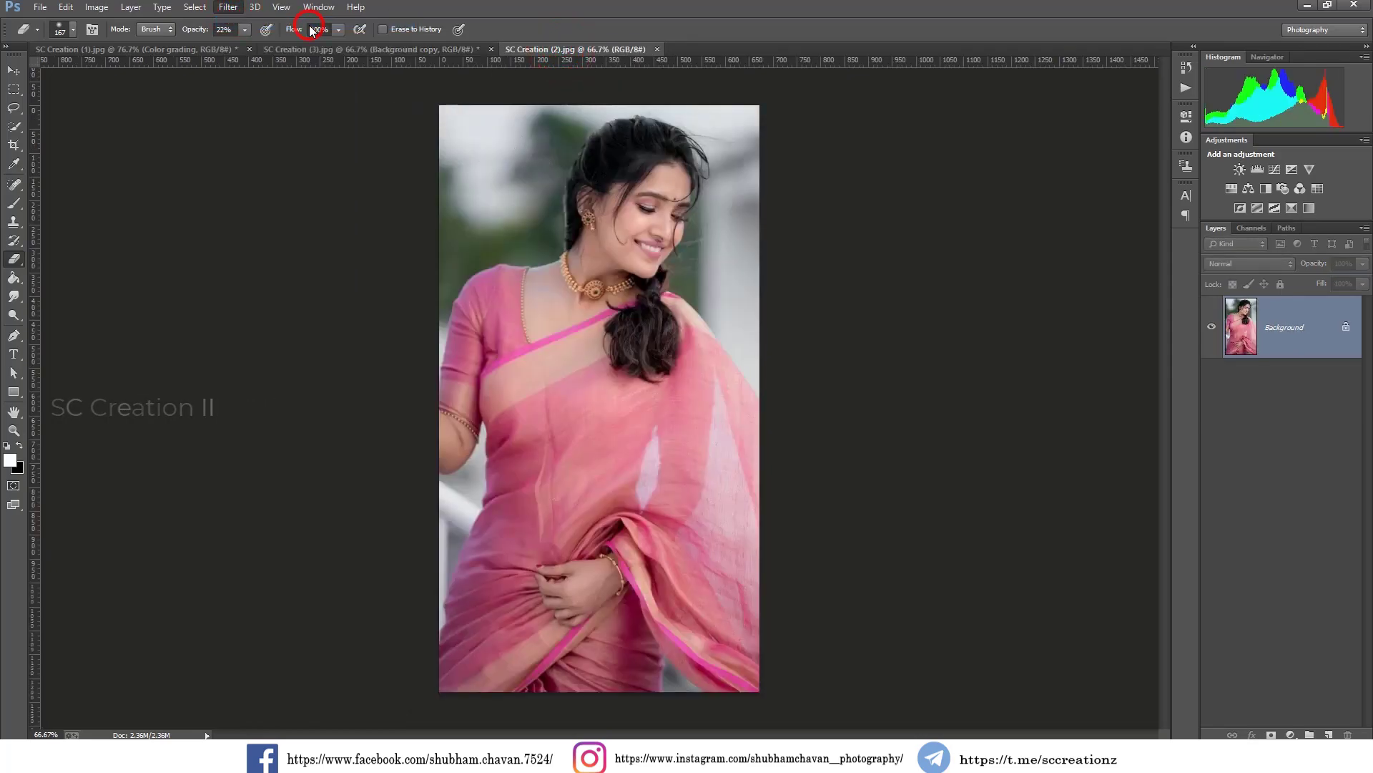
left_click(7, 70)
key("ctrl+z")
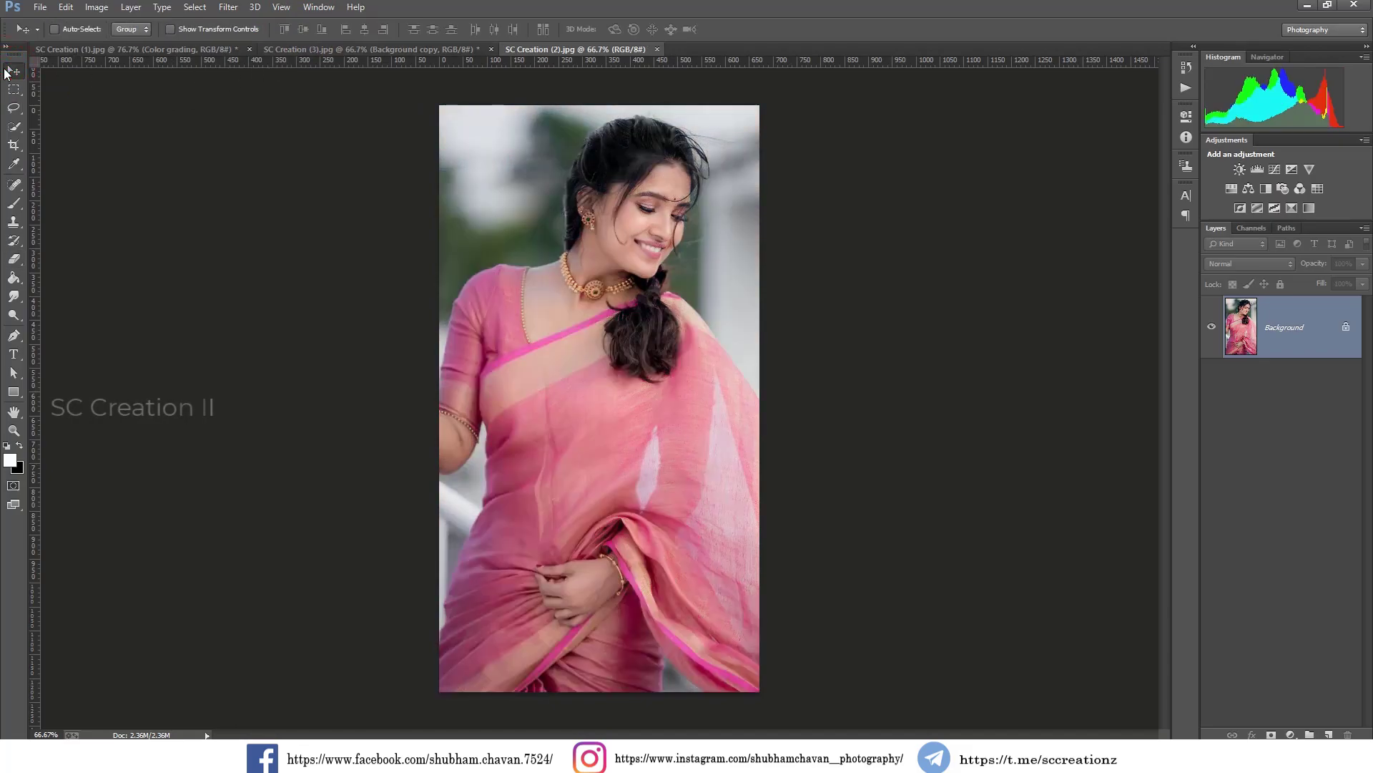
key("ctrl+z")
key("ctrl+z")
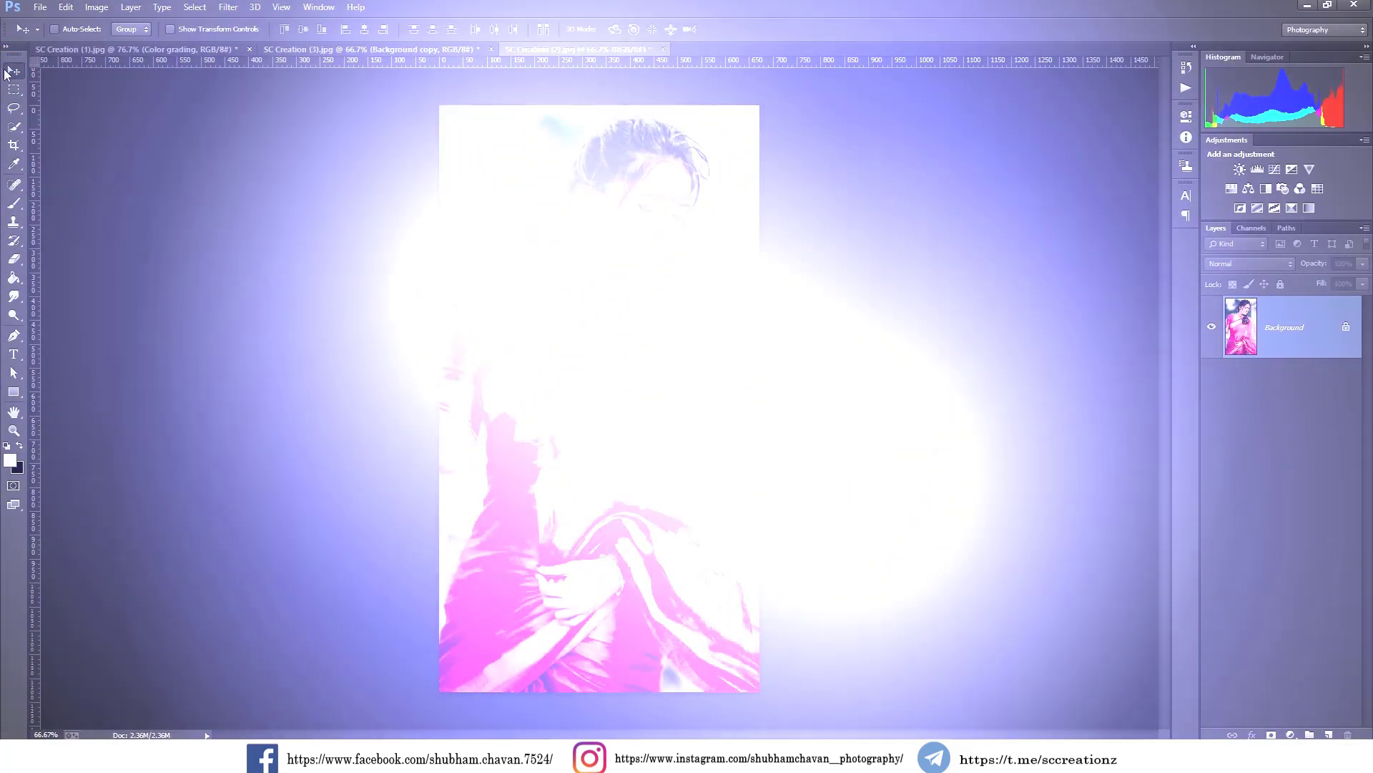